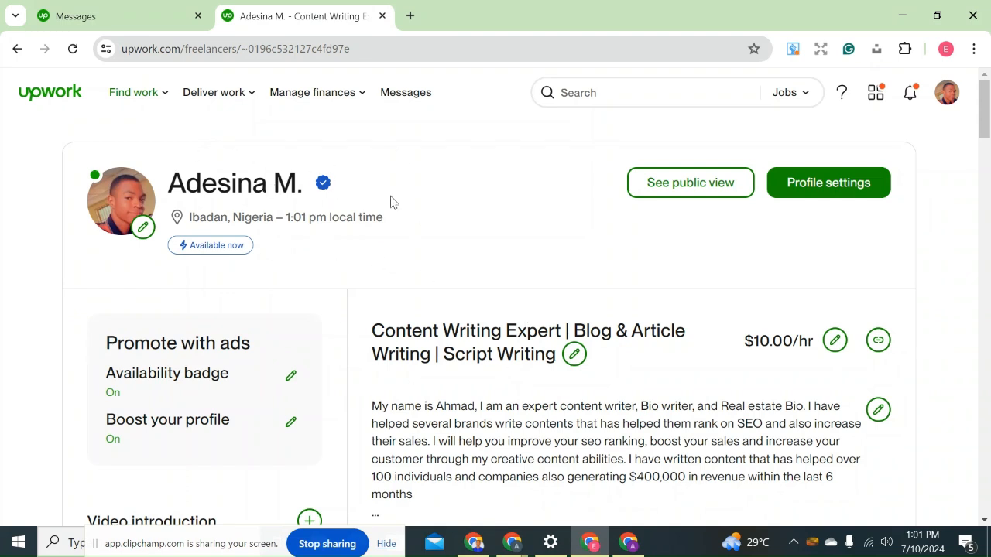
In the Chrome window with an empty new tab, search for "upwork sign up" and open Upwork's sign-up page.
mouse_move(321, 192)
click(629, 547)
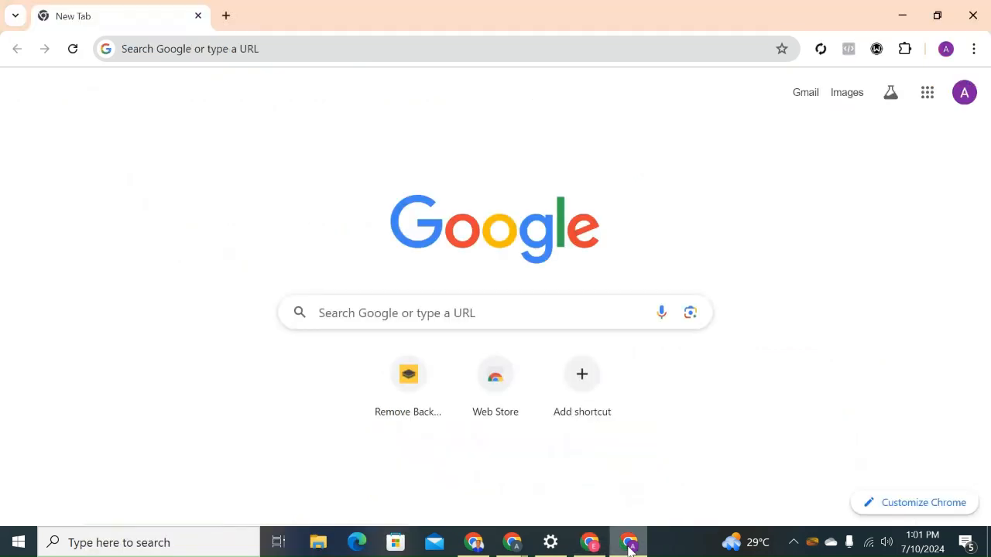
click(248, 51)
text(up)
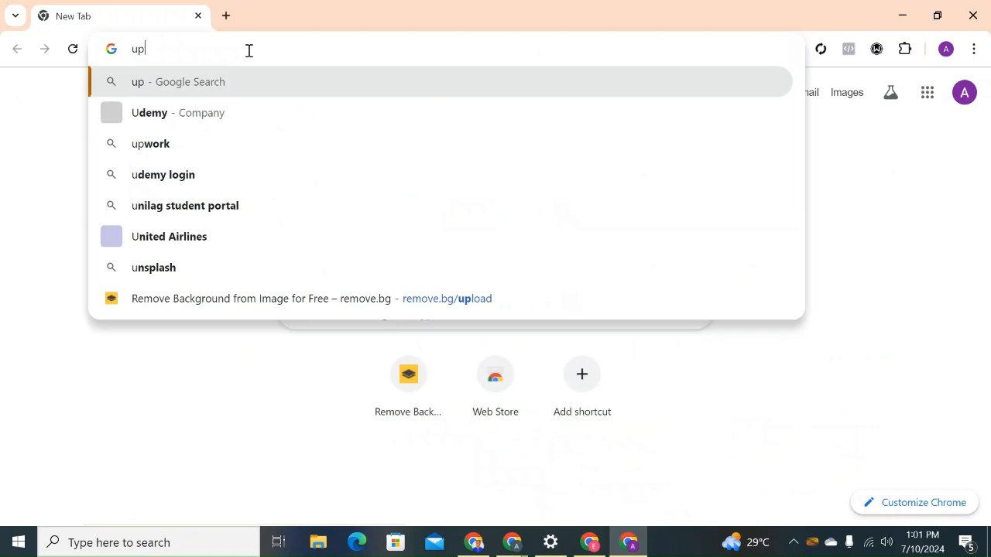
text(work)
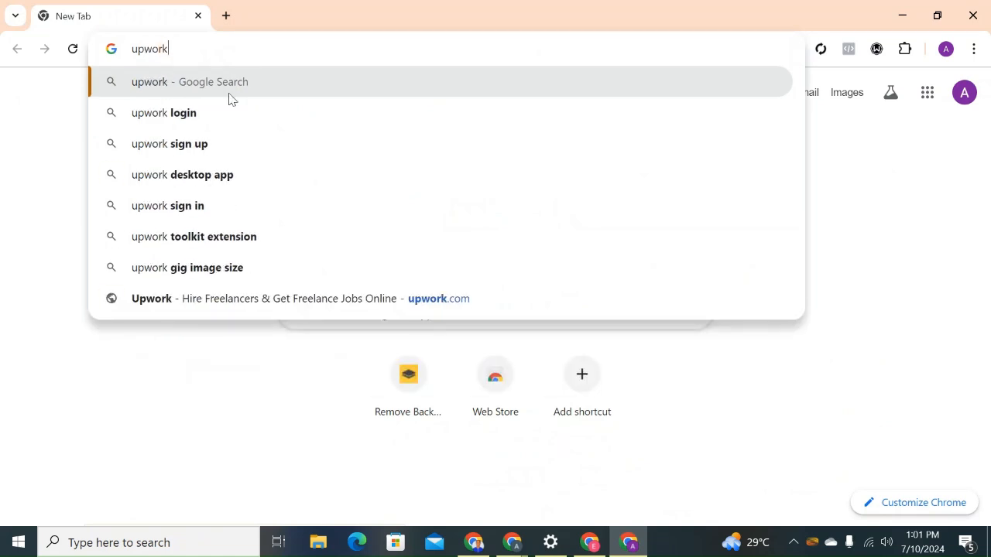
click(211, 147)
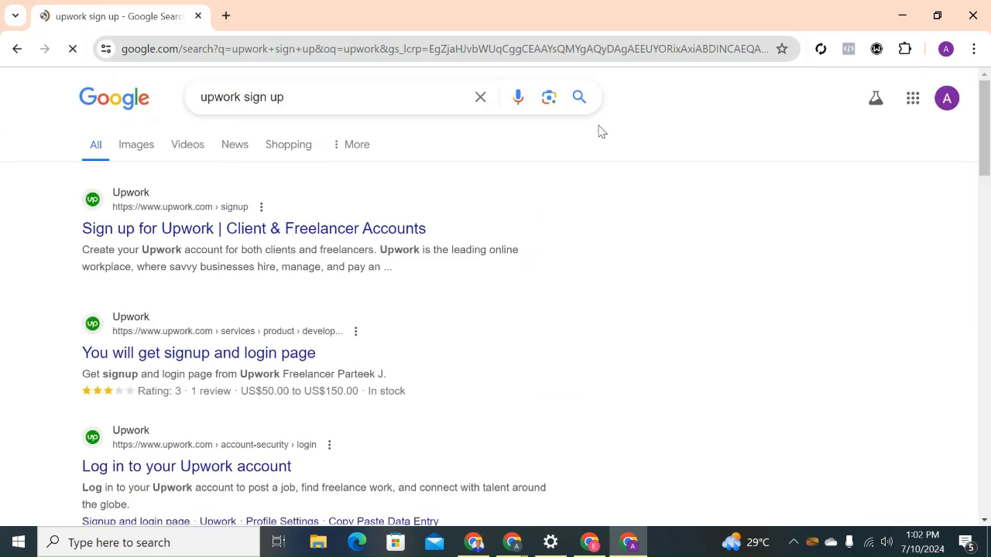
scroll(984, 144, down, 1)
scroll(984, 158, up, 1)
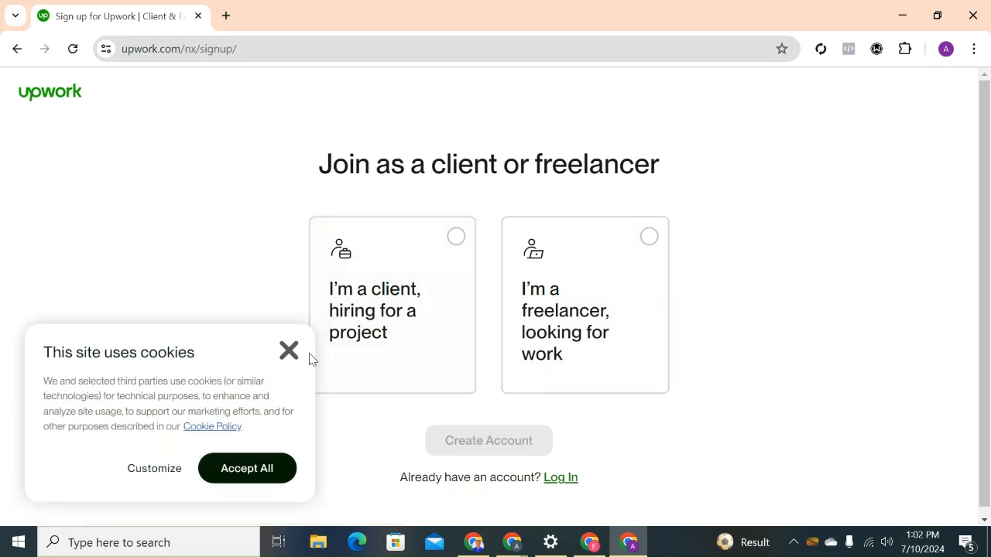
Accept all cookies and apply to join as a freelancer looking for work.
click(253, 464)
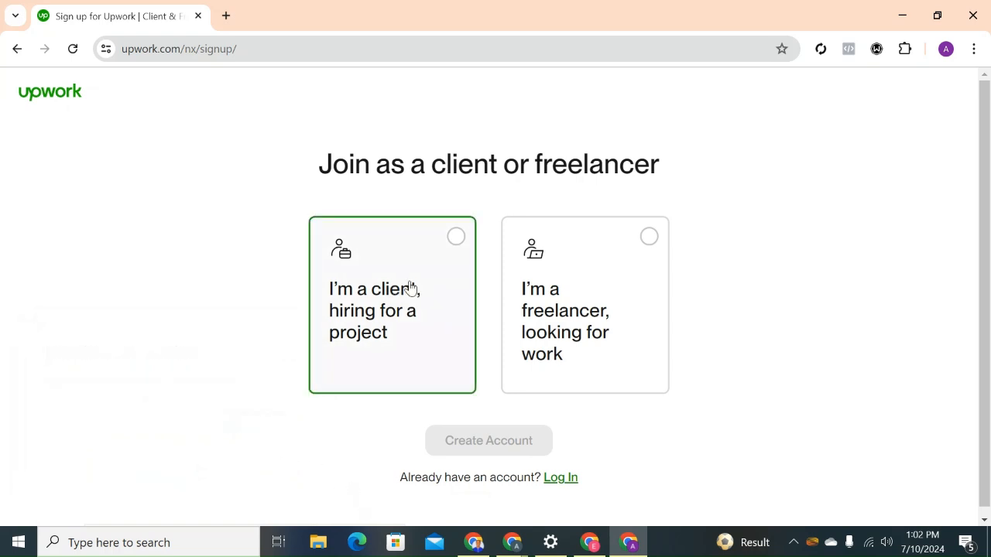
click(609, 330)
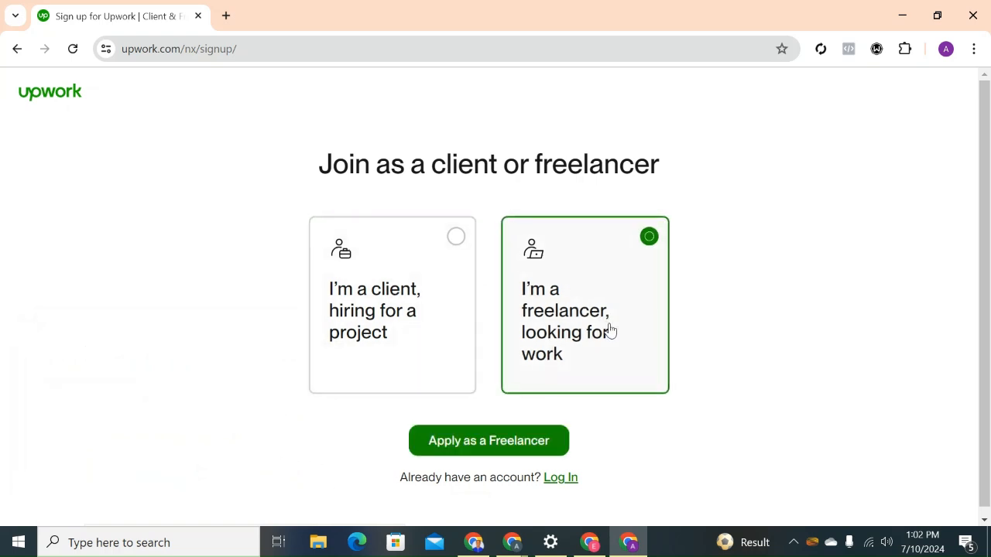
click(524, 442)
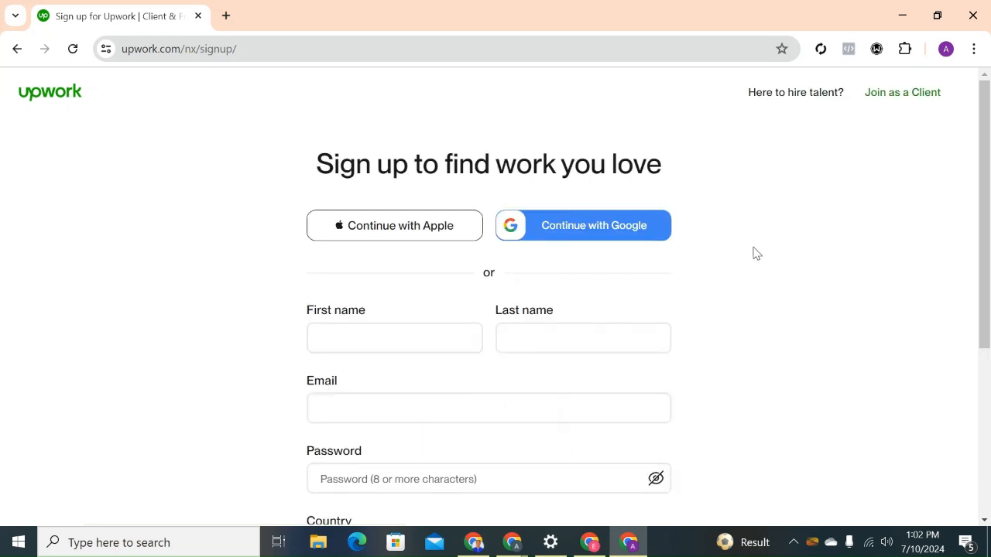
Fill in the first name, last name and email address of the freelancer sign-up form, checking the address against the browser profile.
drag(983, 217, 986, 274)
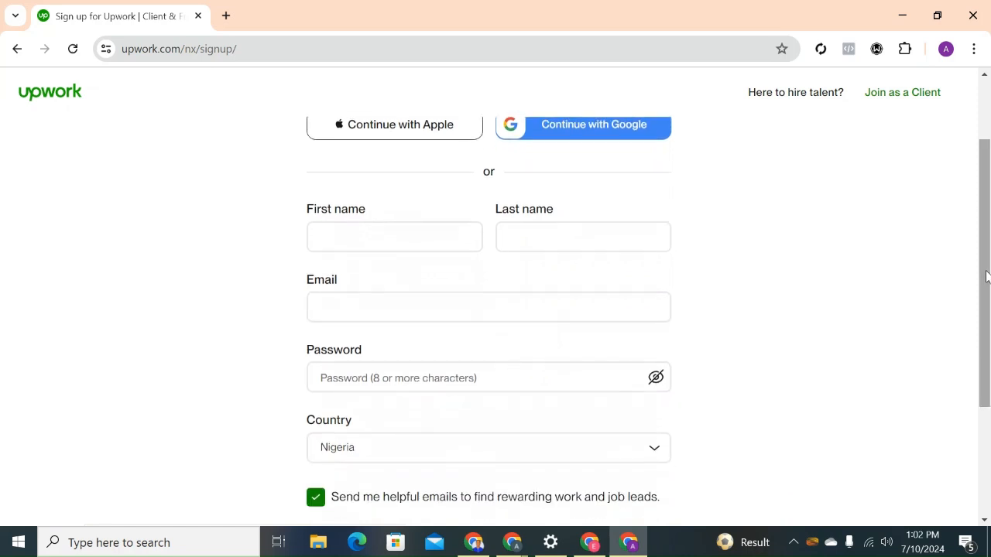
click(444, 246)
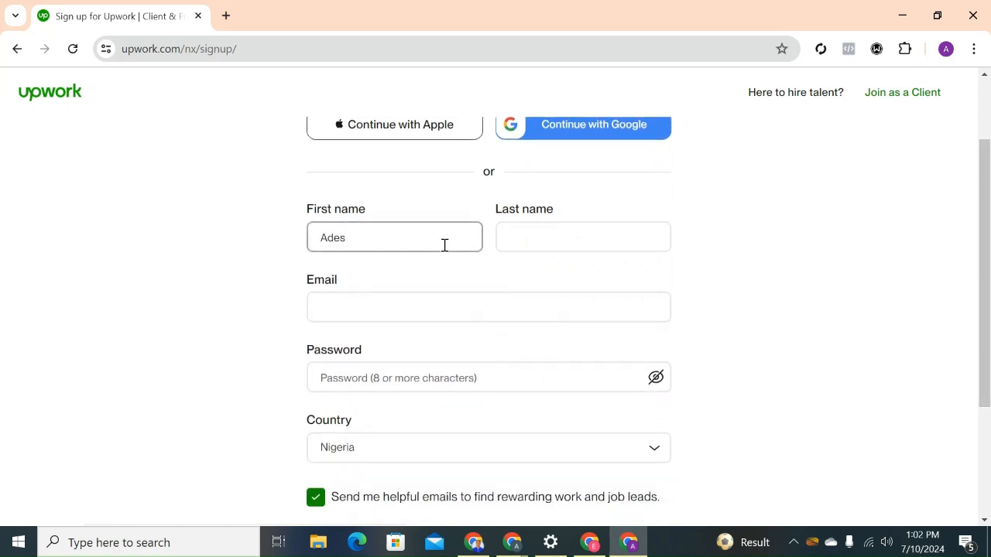
click(533, 243)
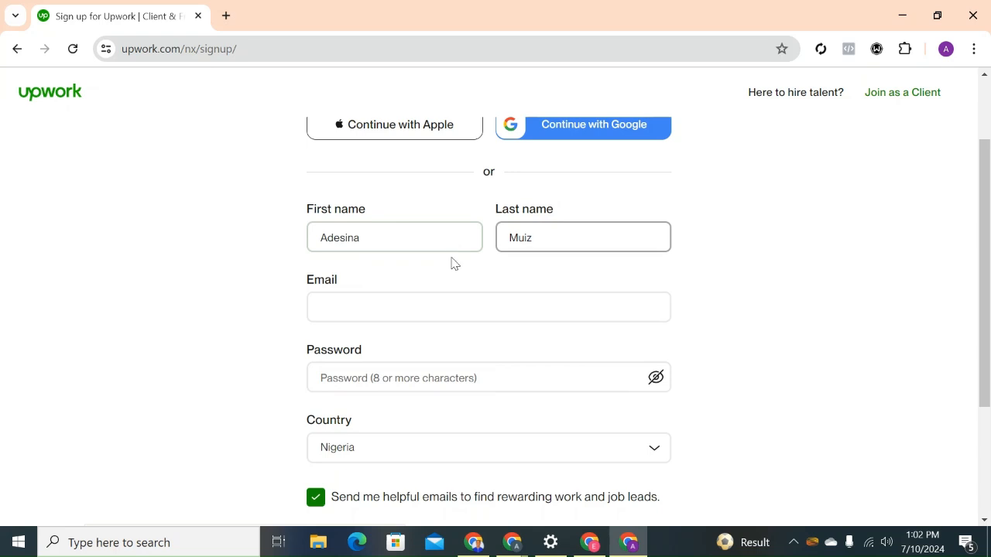
click(440, 310)
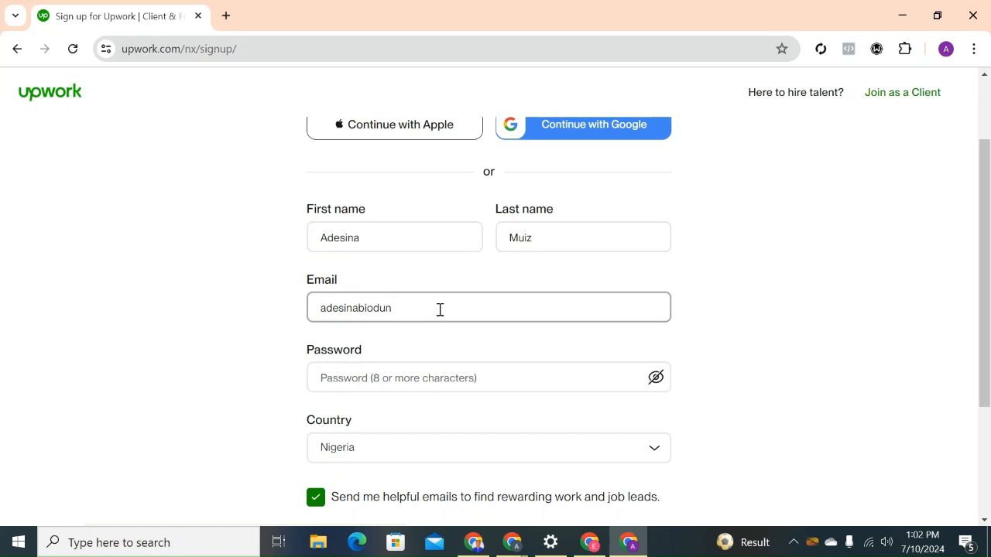
click(945, 53)
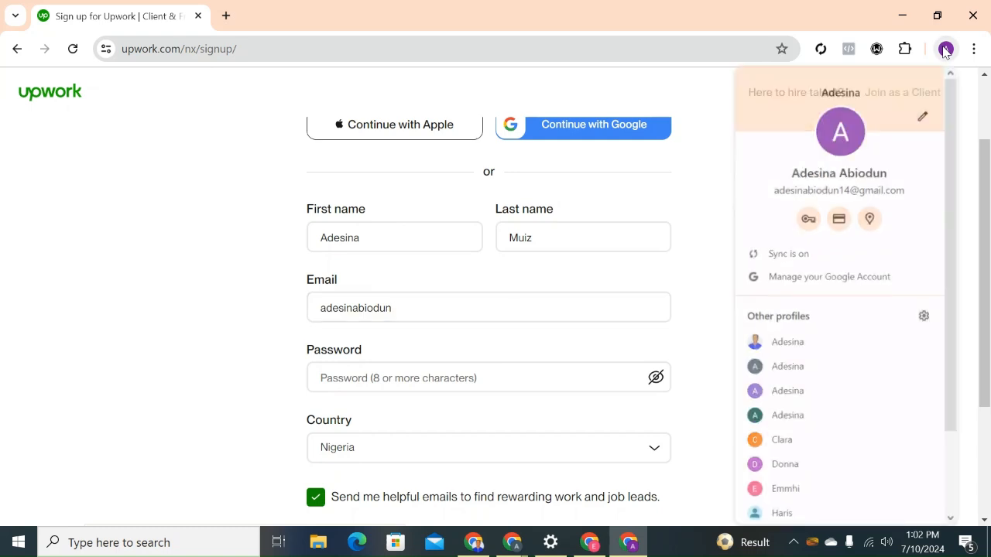
click(491, 312)
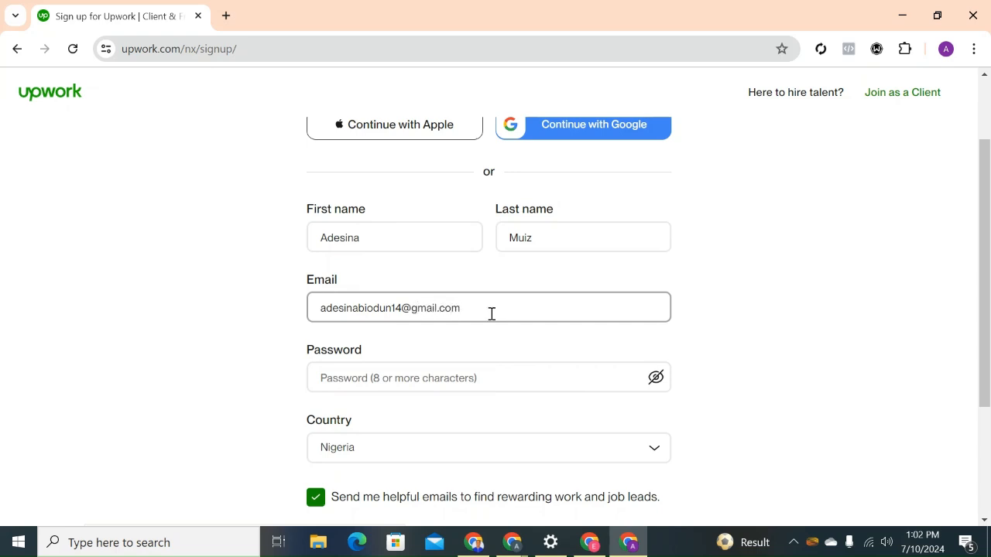
Enter a self-chosen account password in the sign-up form.
click(460, 378)
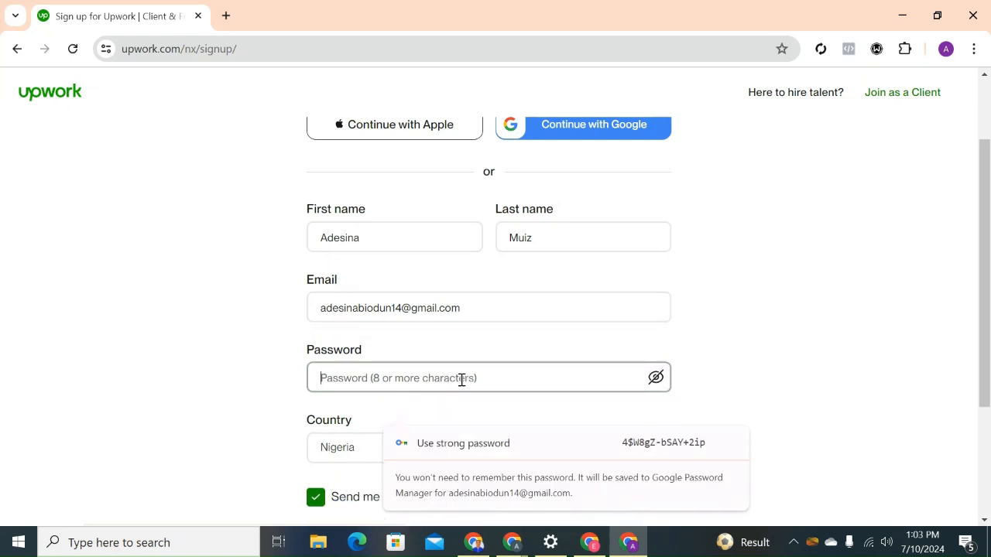
text(a)
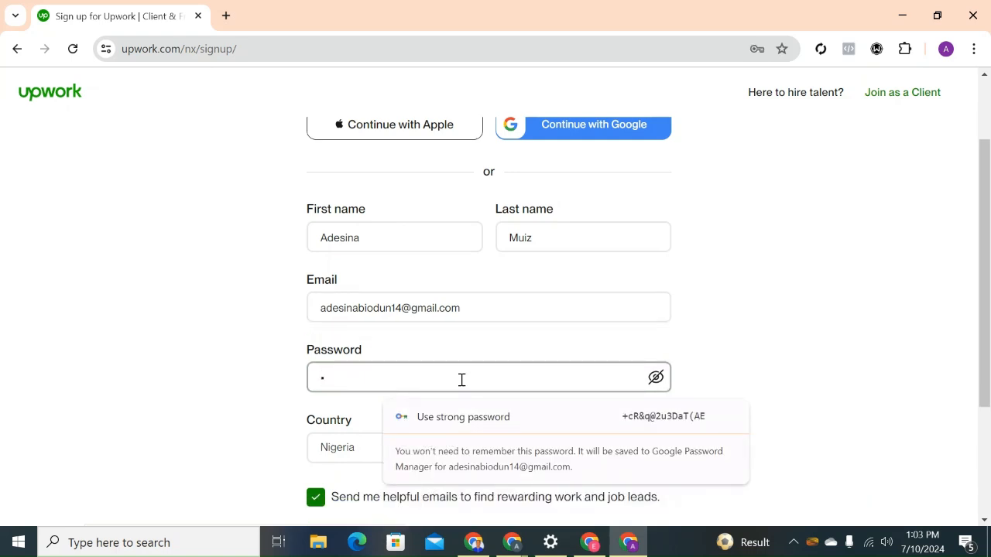
text(•••••••)
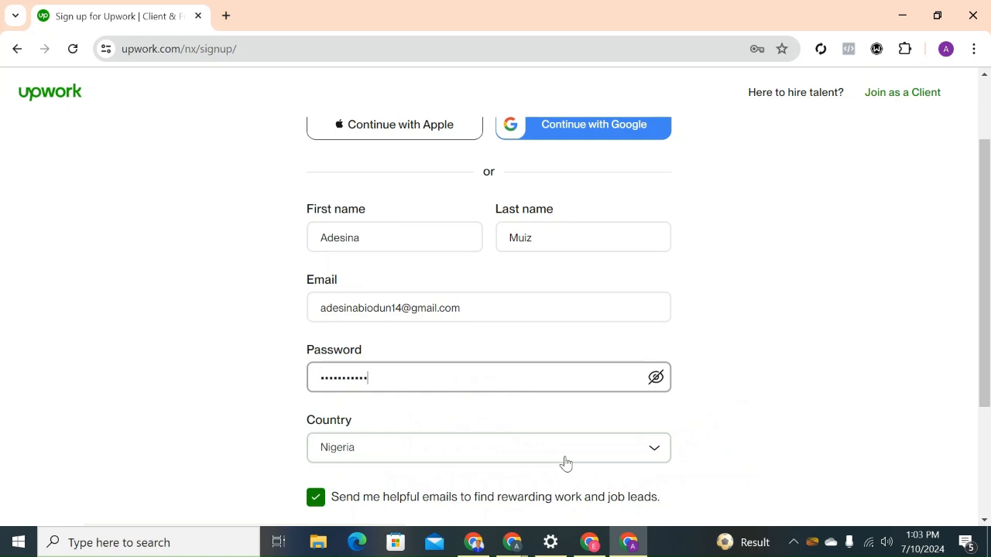
Agree to the Upwork Terms of Service, User Agreement and Privacy Policy, and create the account.
scroll(988, 293, down, 2)
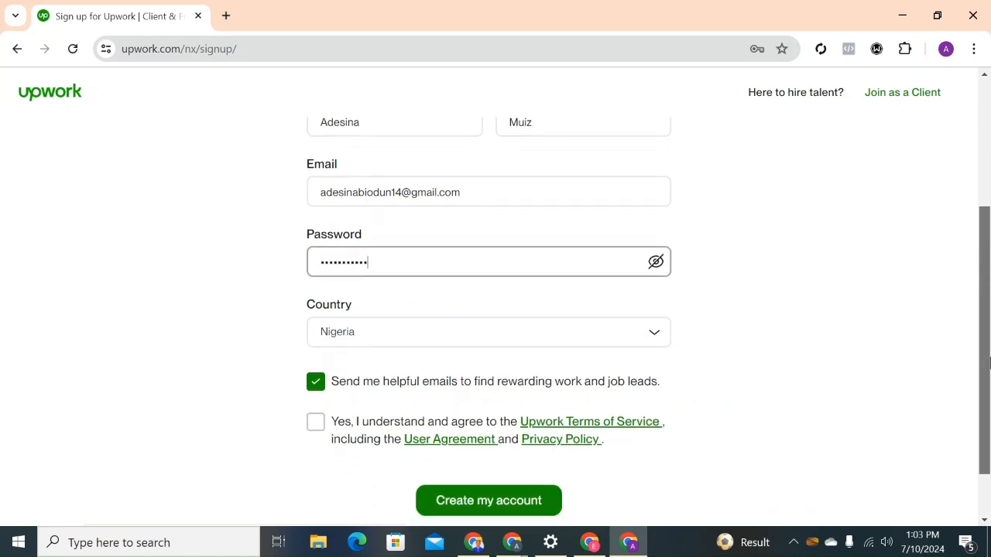
click(311, 398)
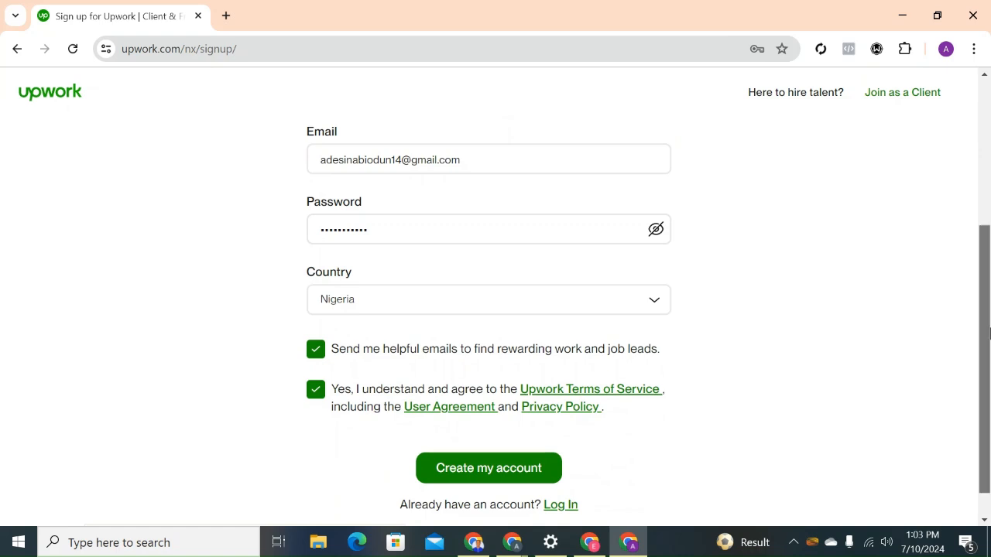
mouse_move(989, 336)
mouse_down()
mouse_move(990, 350)
mouse_move(989, 318)
mouse_up()
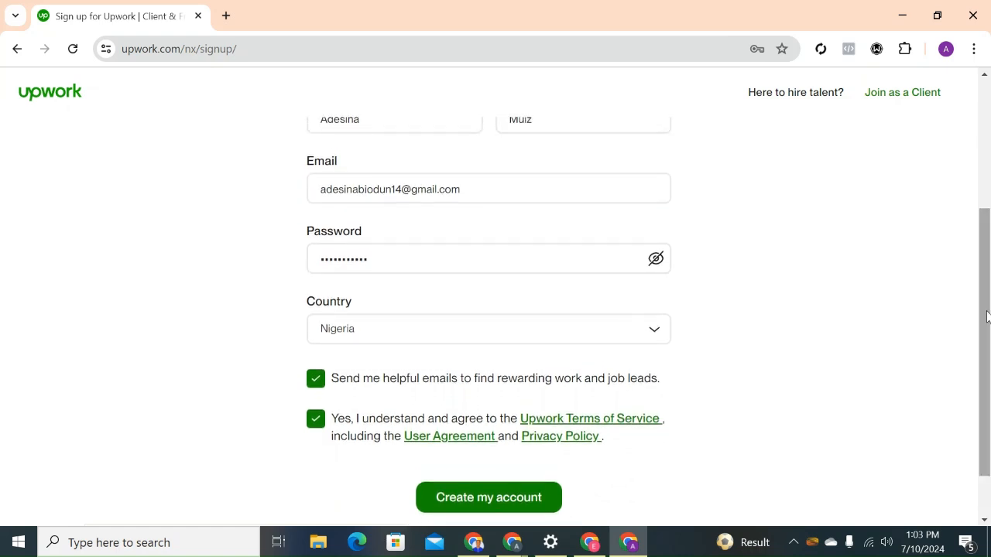
click(540, 500)
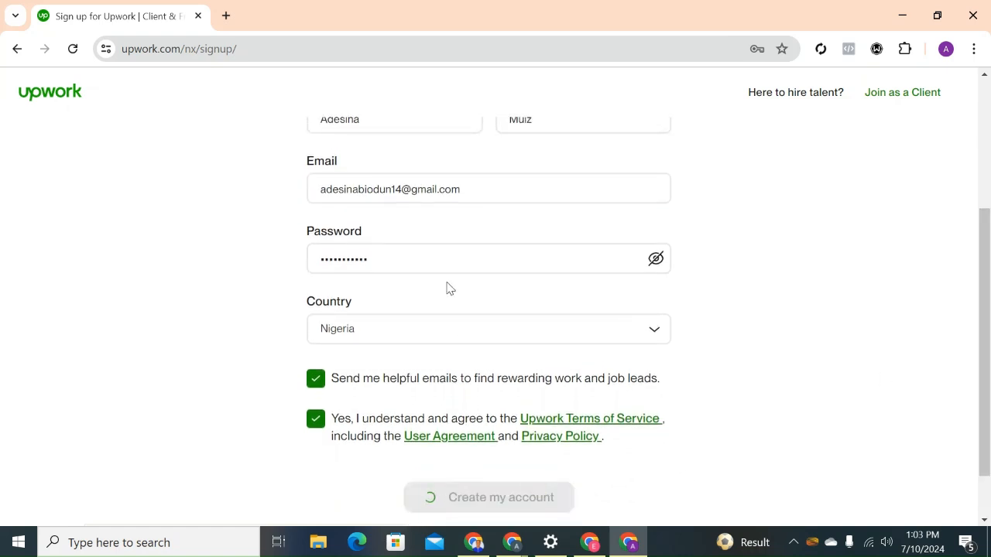
Open Gmail in a new tab, and save the new Upwork login in the browser's password manager.
click(226, 15)
text(gm)
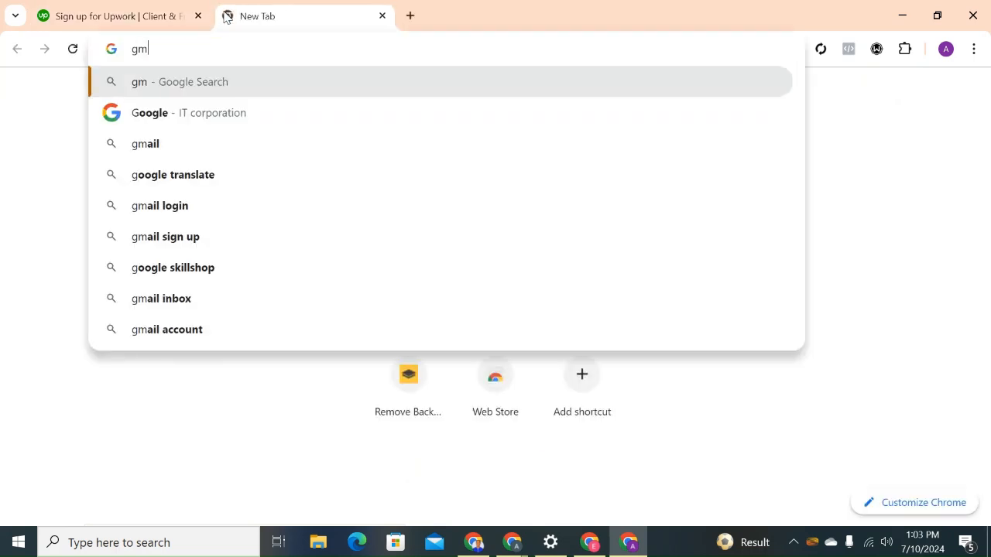
click(810, 96)
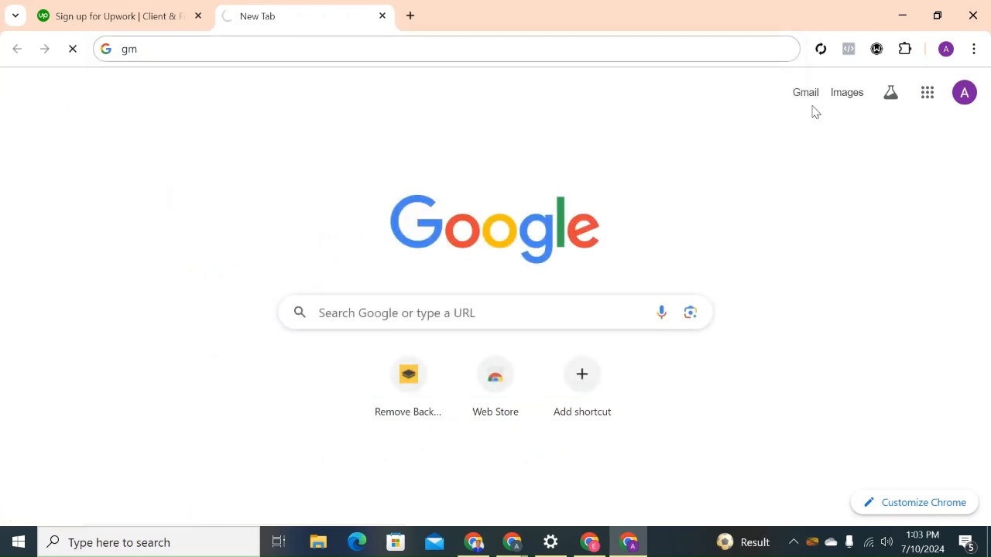
click(170, 7)
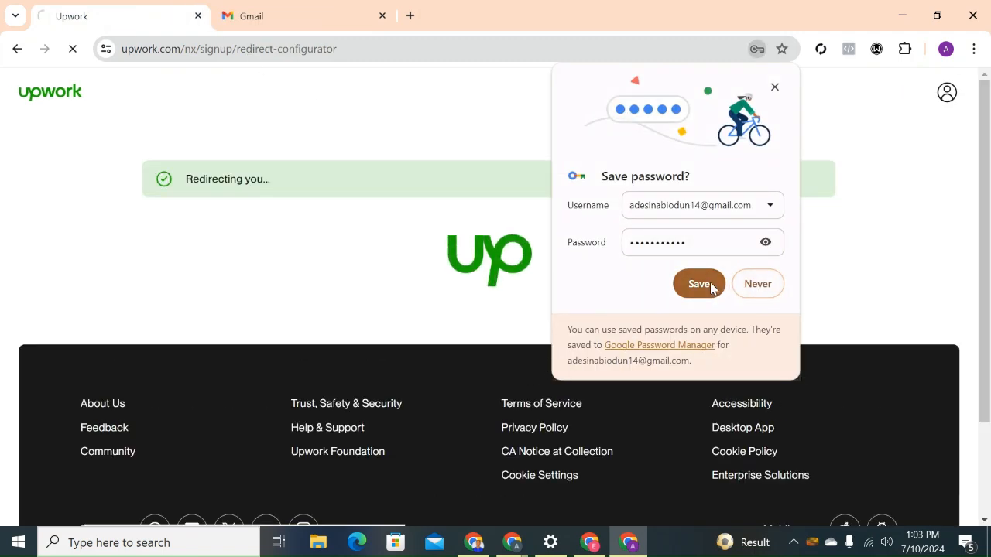
click(699, 285)
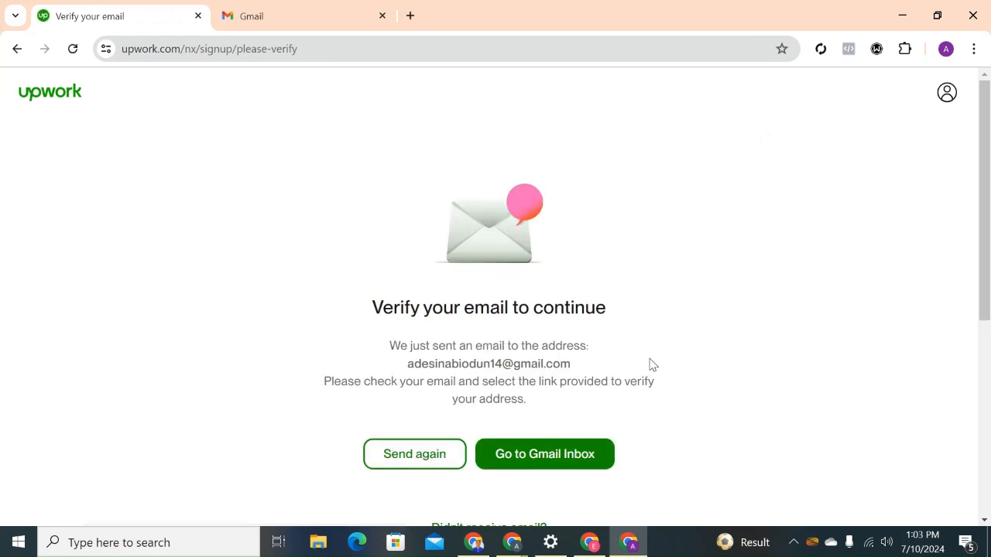
Open Upwork's "Verify your email address" message in the Gmail inbox and verify the email from it.
click(286, 24)
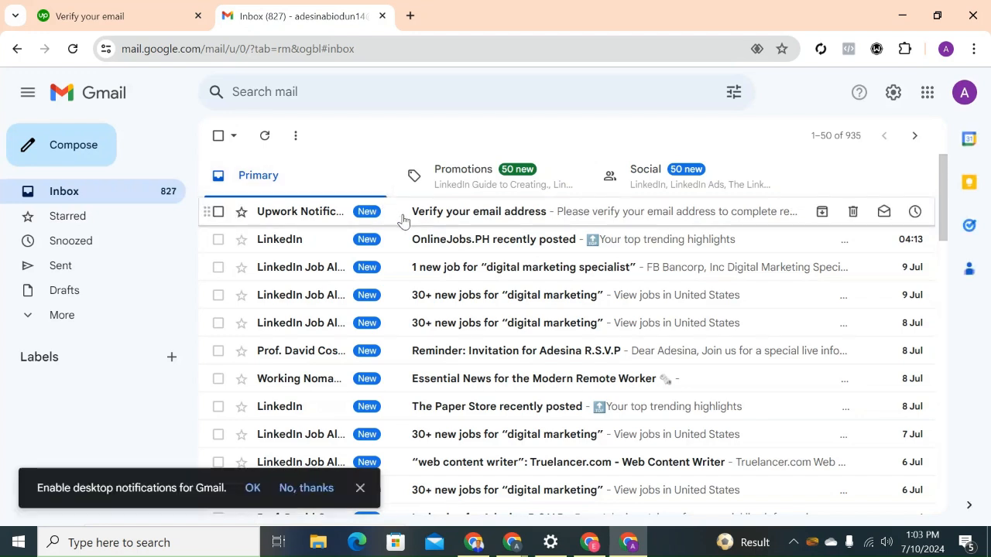
click(402, 217)
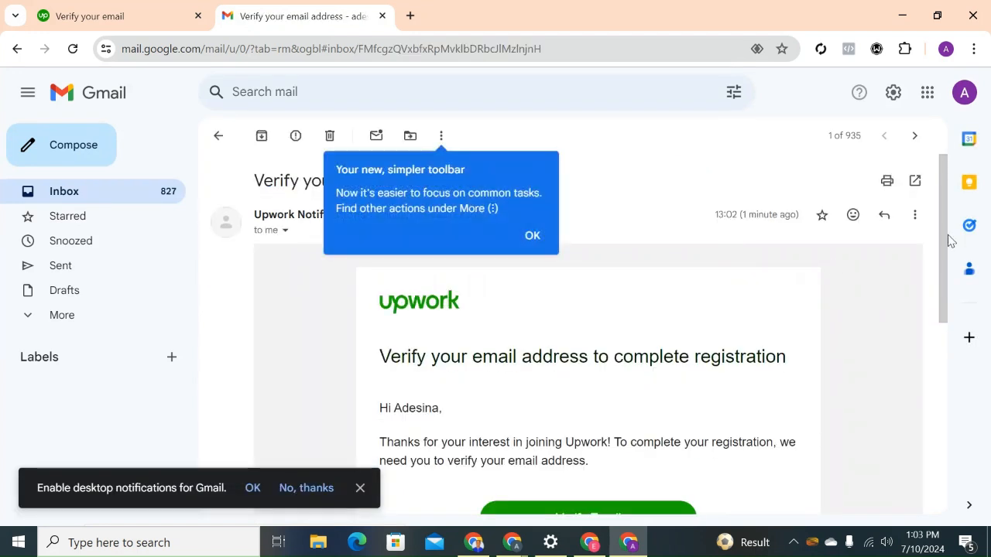
scroll(946, 333, down, 2)
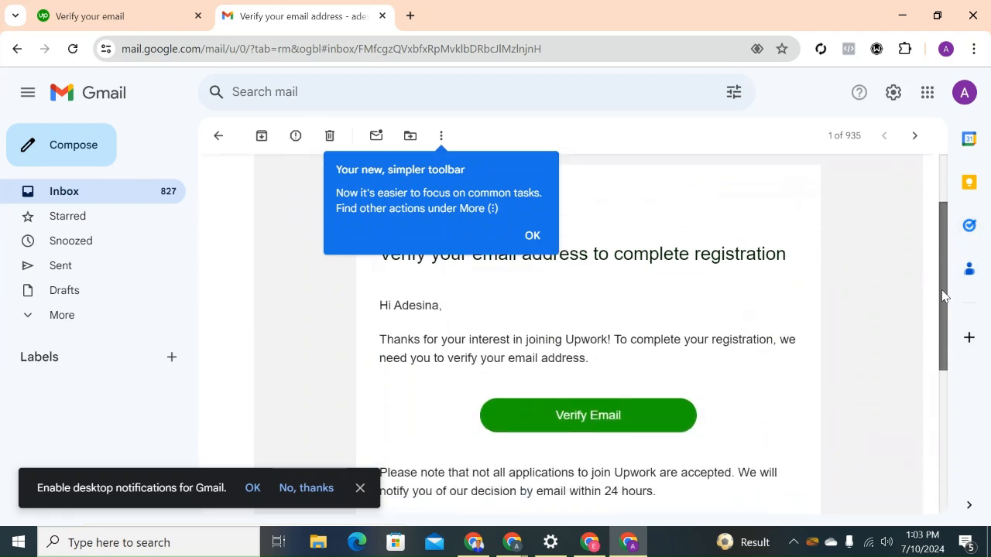
click(600, 411)
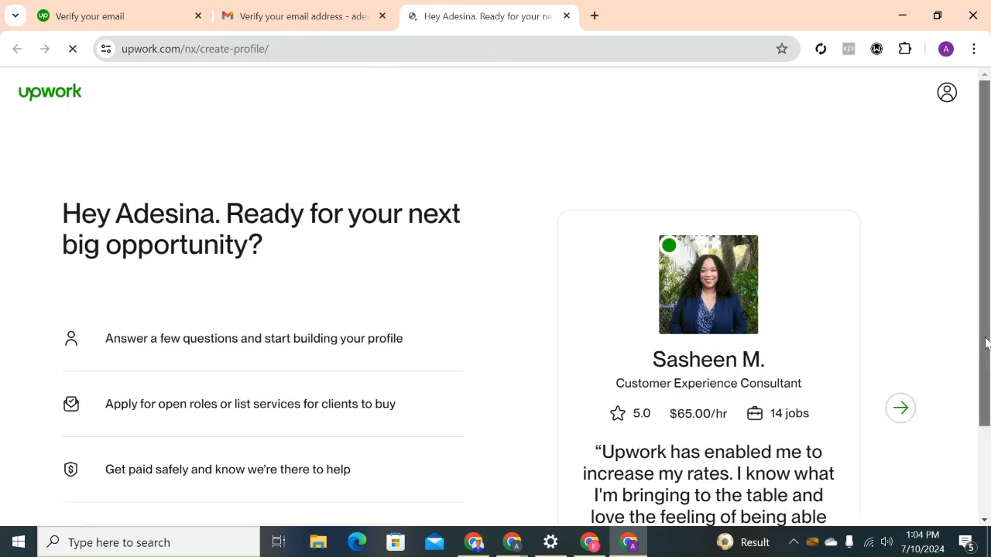
Start building the freelancer profile, answer the freelancing-experience question with "I have some experience" and continue to the next question.
scroll(986, 376, down, 1)
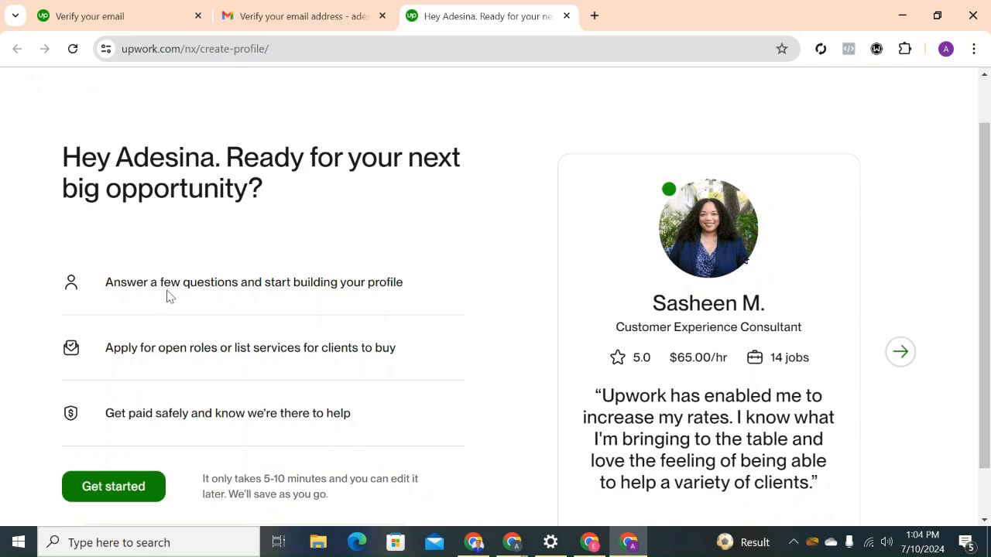
scroll(987, 309, down, 1)
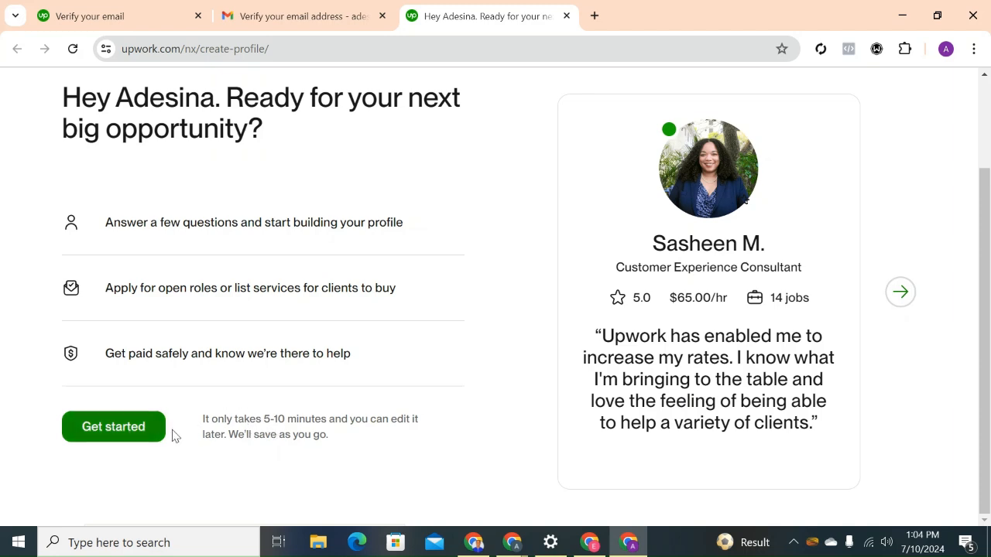
click(147, 435)
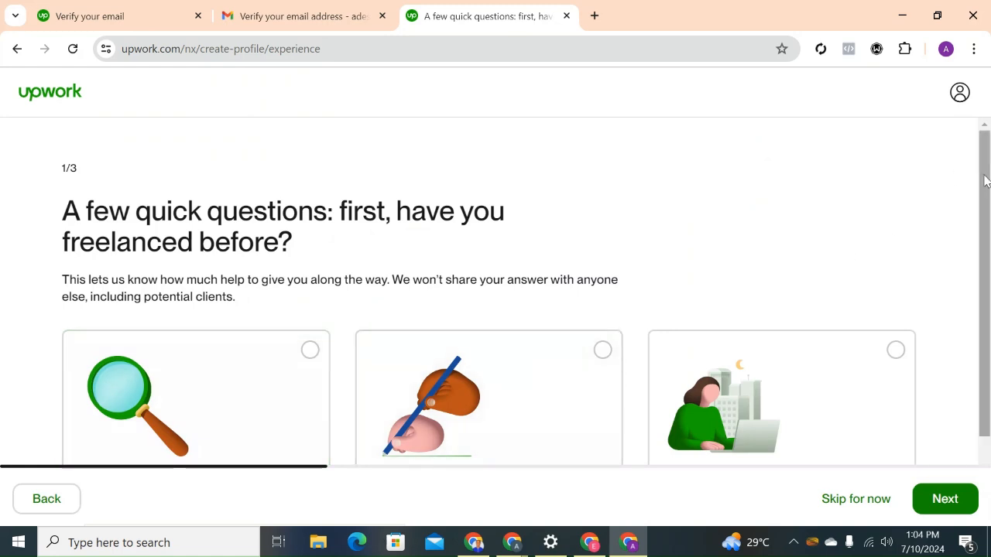
drag(986, 182, 983, 230)
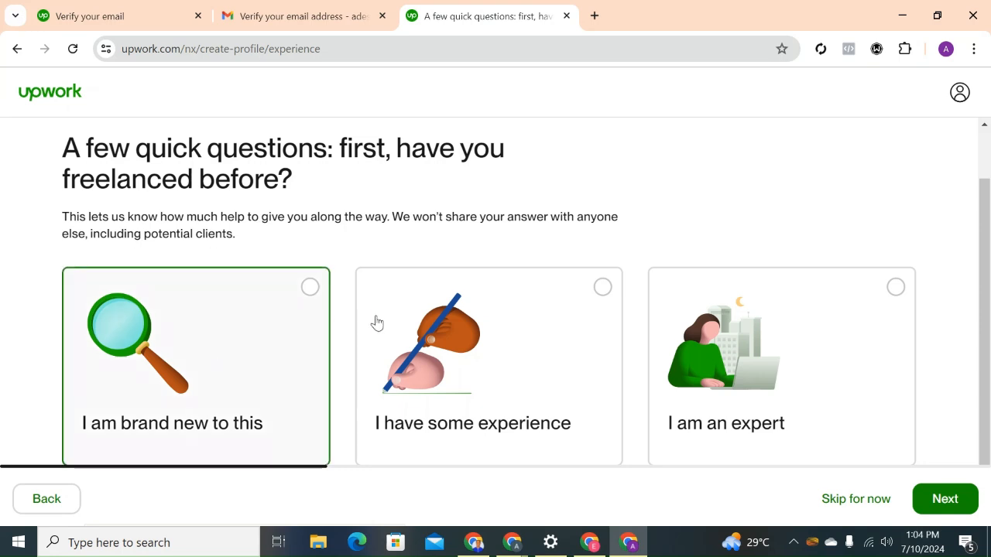
click(568, 327)
click(946, 499)
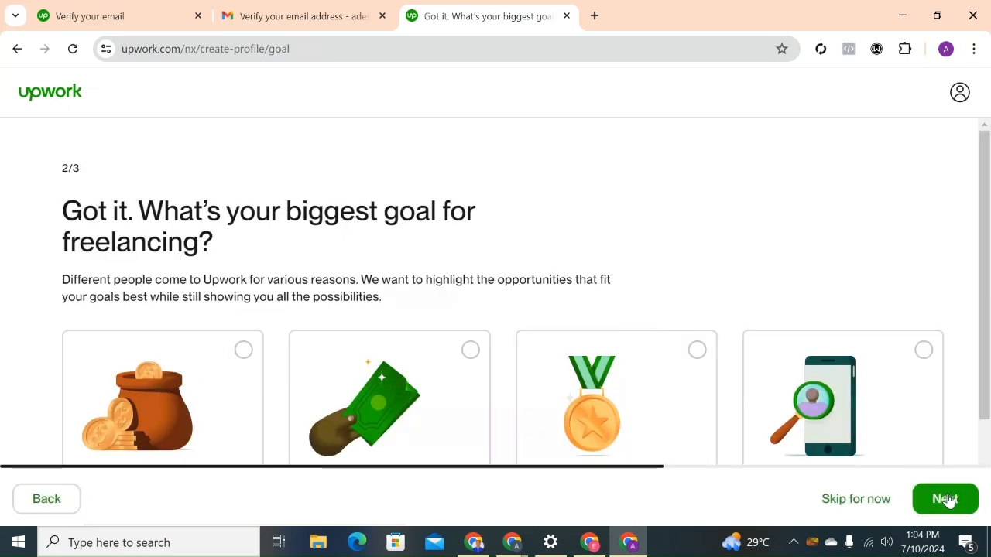
Answer the freelancing-goal question with "To get experience, for a full-time job" and continue to the next question.
scroll(988, 418, down, 1)
drag(987, 418, 988, 449)
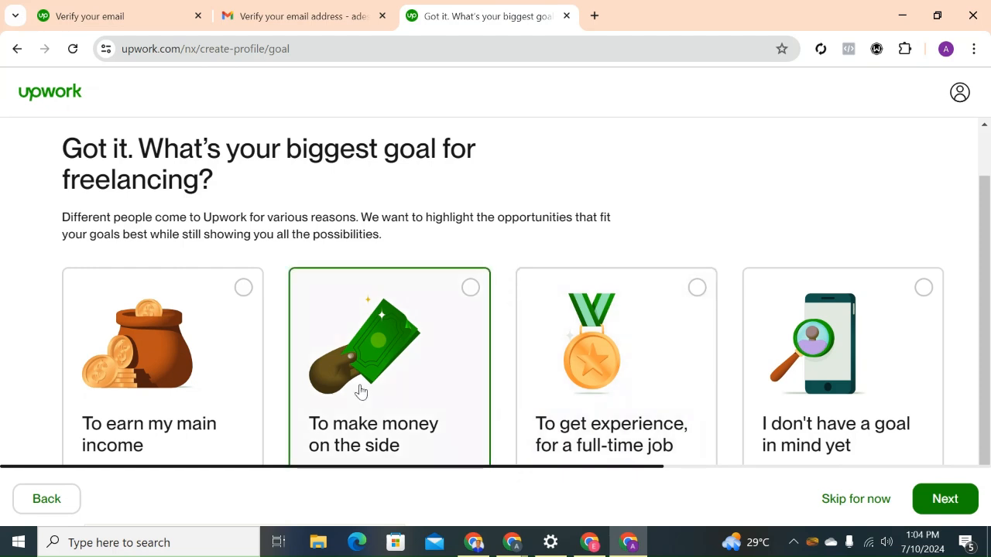
click(607, 400)
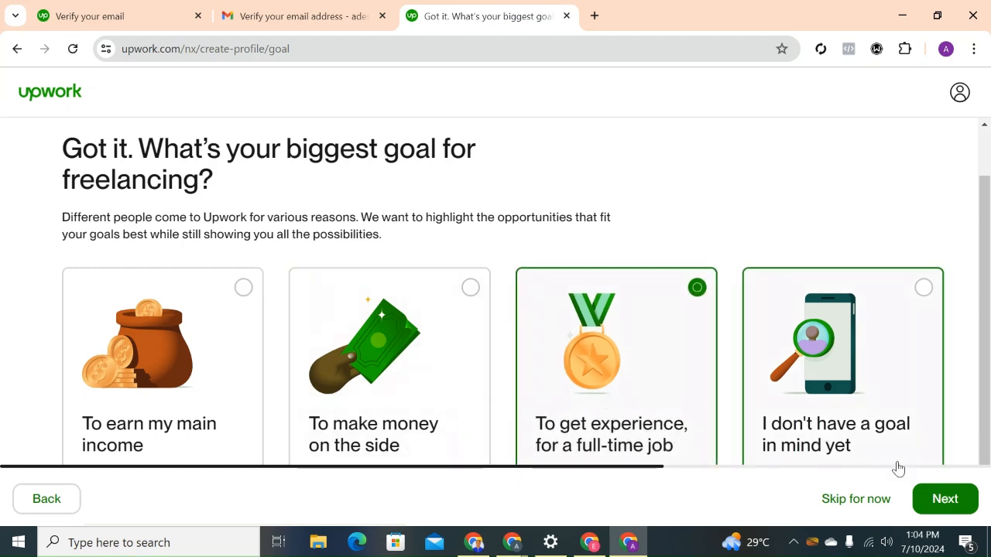
click(942, 501)
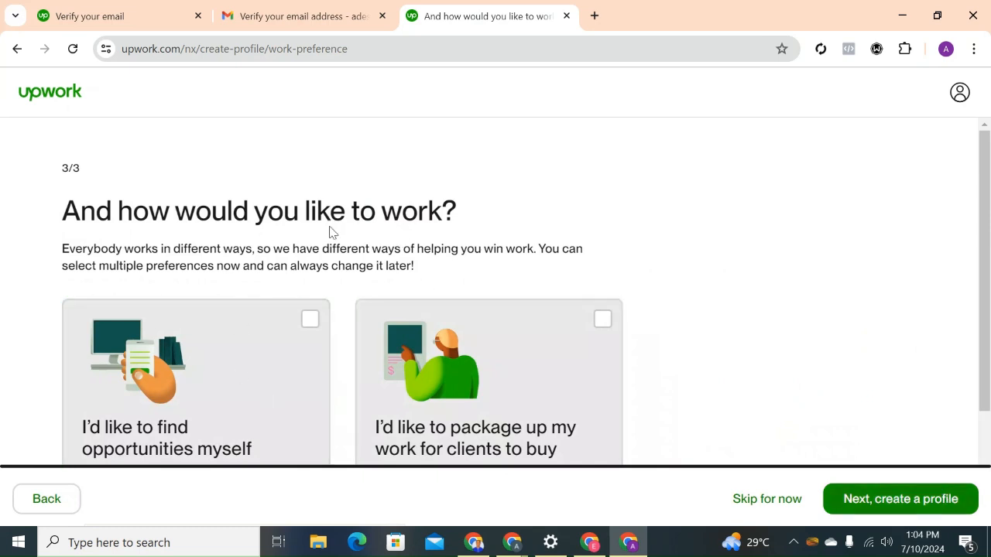
Select both work preferences, finding opportunities and packaging work for clients, plus openness to contract-to-hire opportunities, and proceed to profile creation.
drag(986, 258, 984, 320)
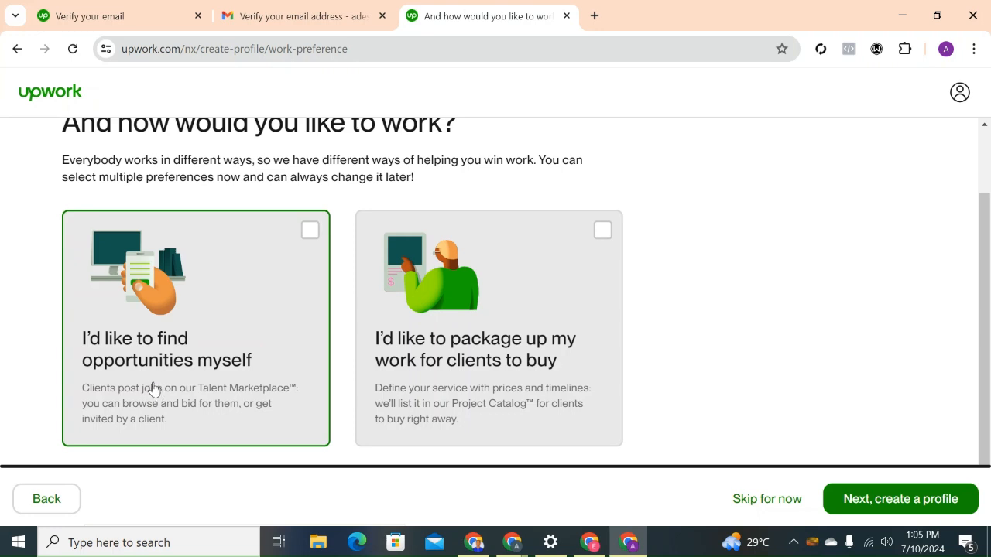
click(467, 363)
click(307, 243)
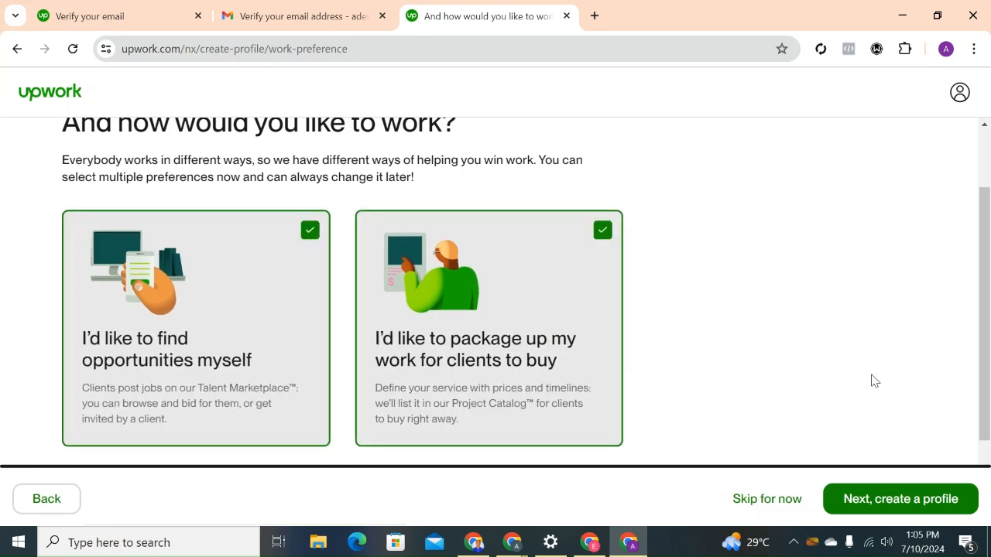
scroll(988, 451, down, 1)
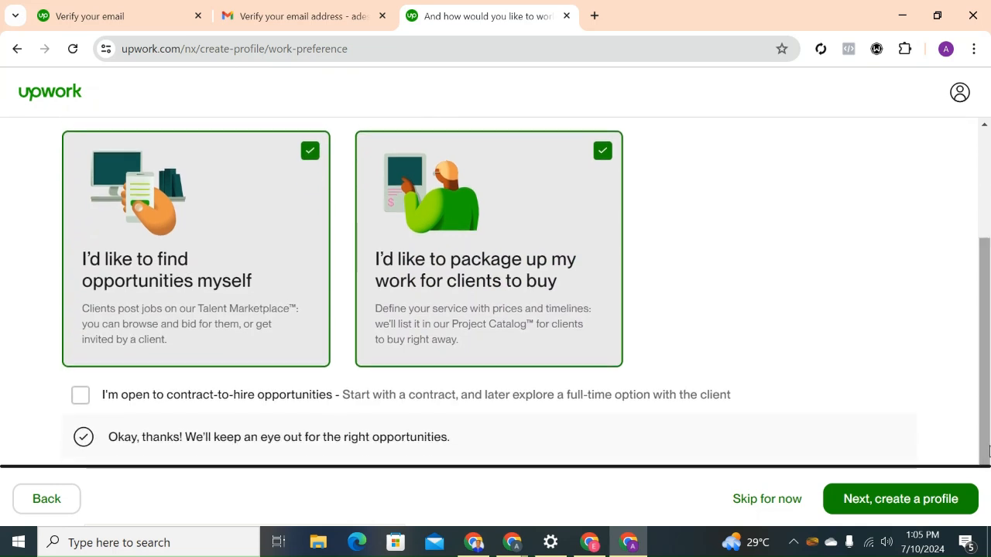
click(81, 397)
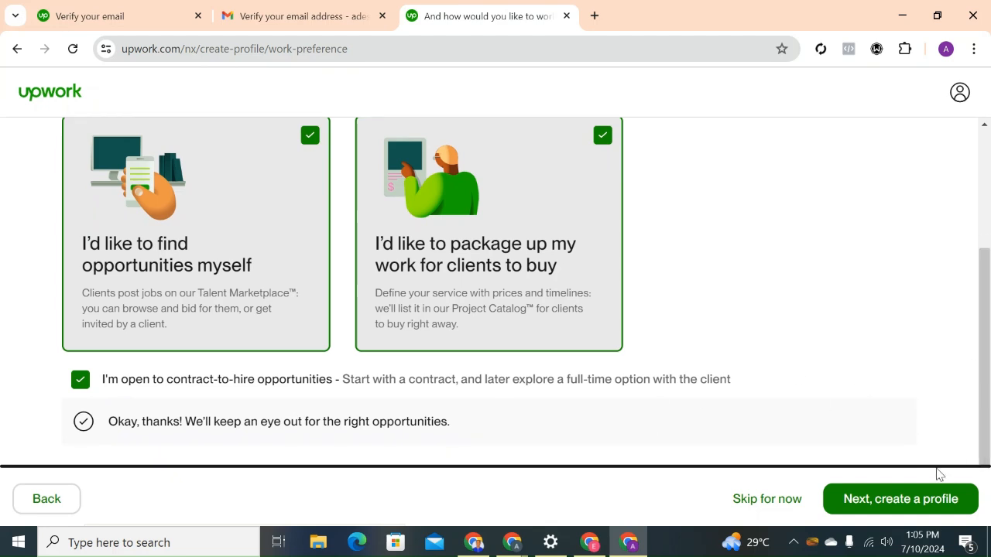
click(924, 503)
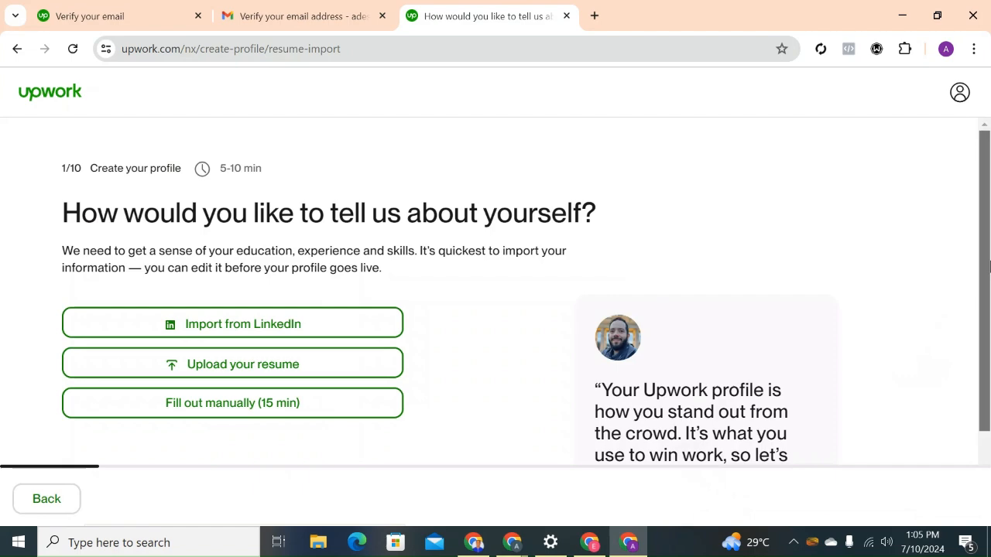
Choose to fill out the profile manually, enter "Content Writing" as the professional role and continue to the work experience page.
drag(988, 266, 986, 312)
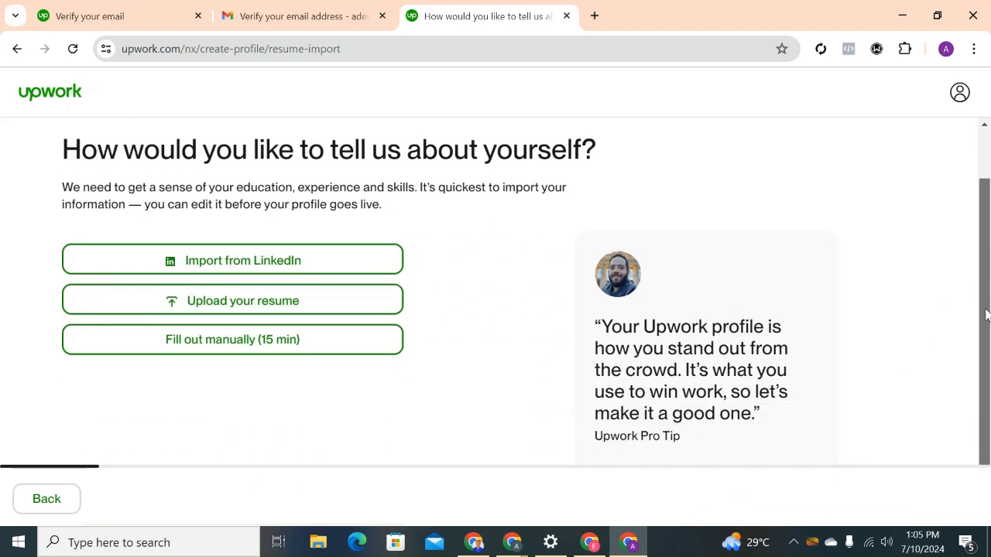
click(260, 350)
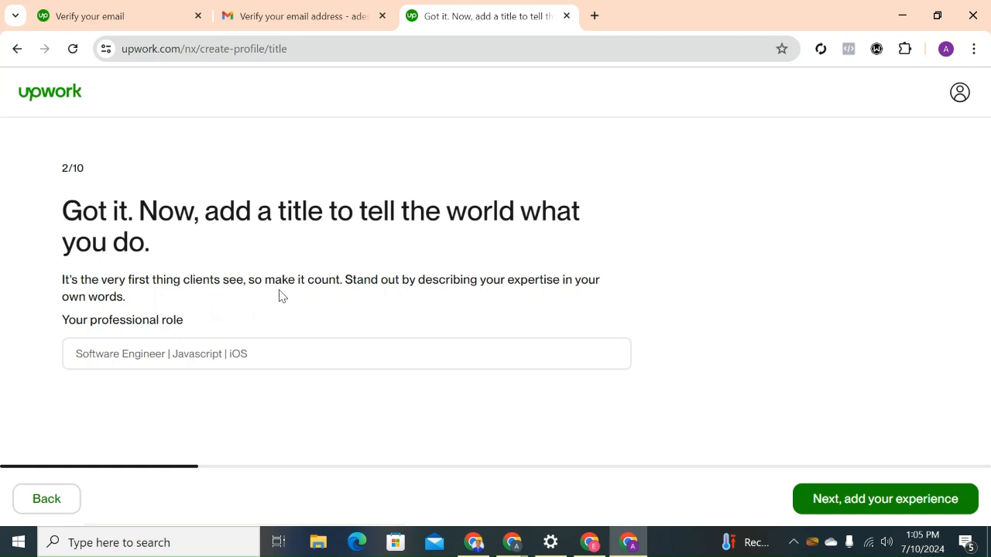
click(143, 354)
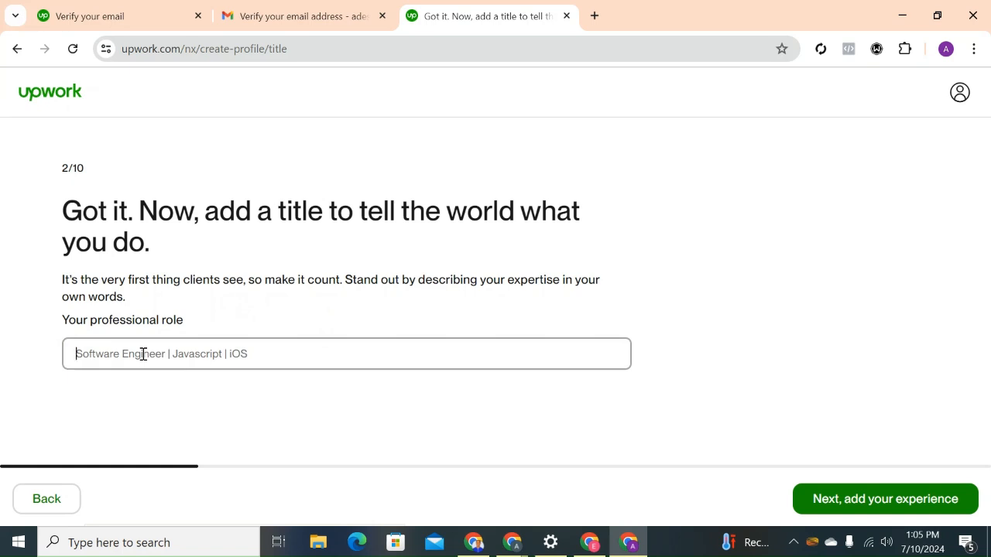
text(content Writting)
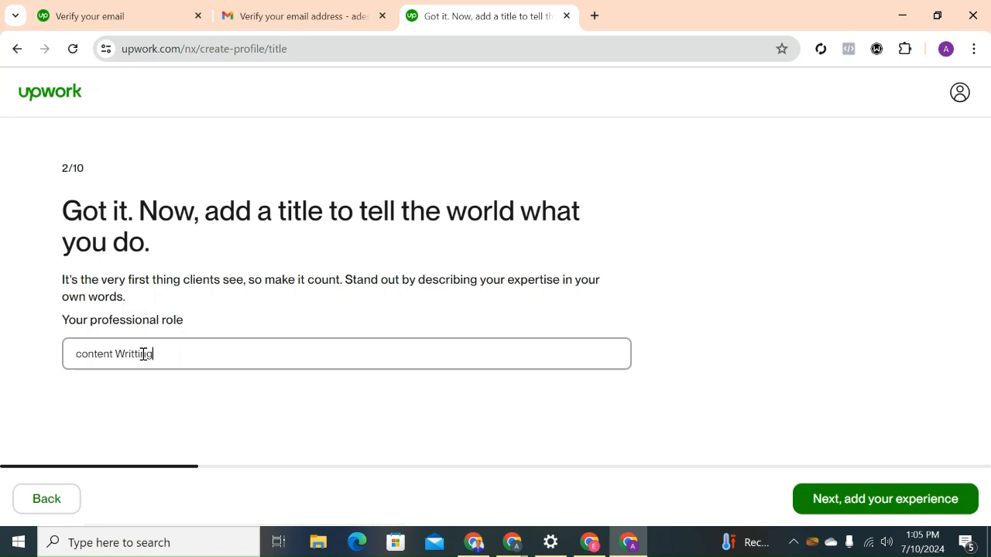
click(143, 354)
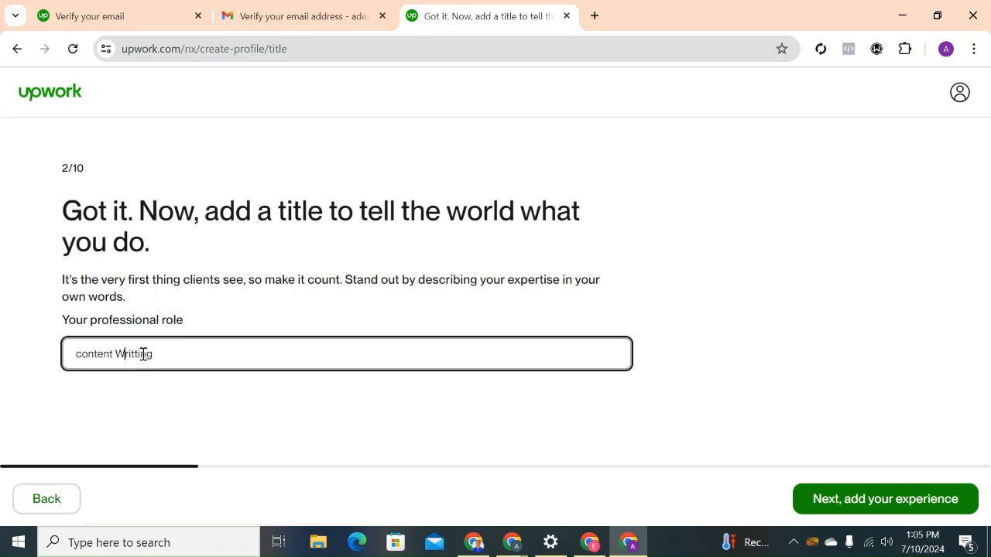
key(BackSpace)
text(C)
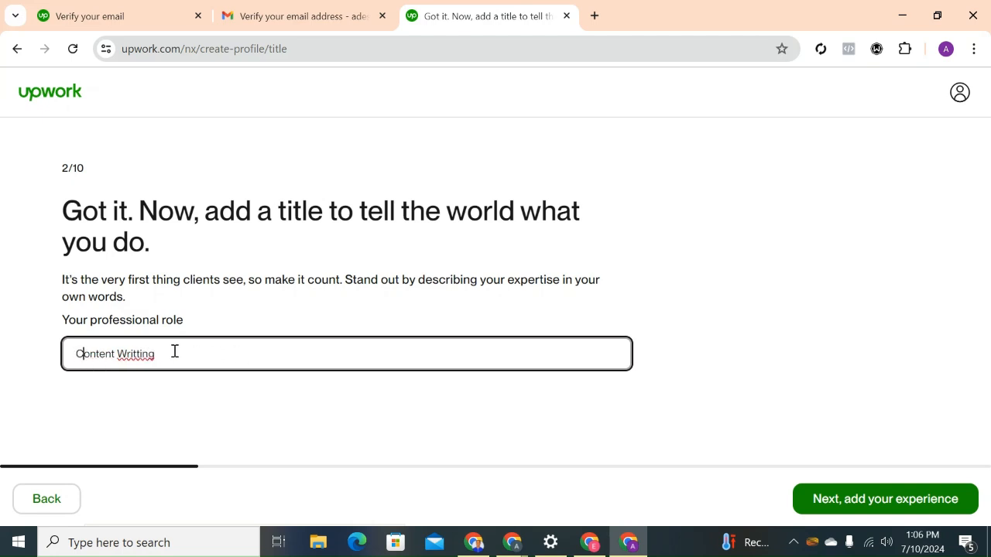
key(BackSpace)
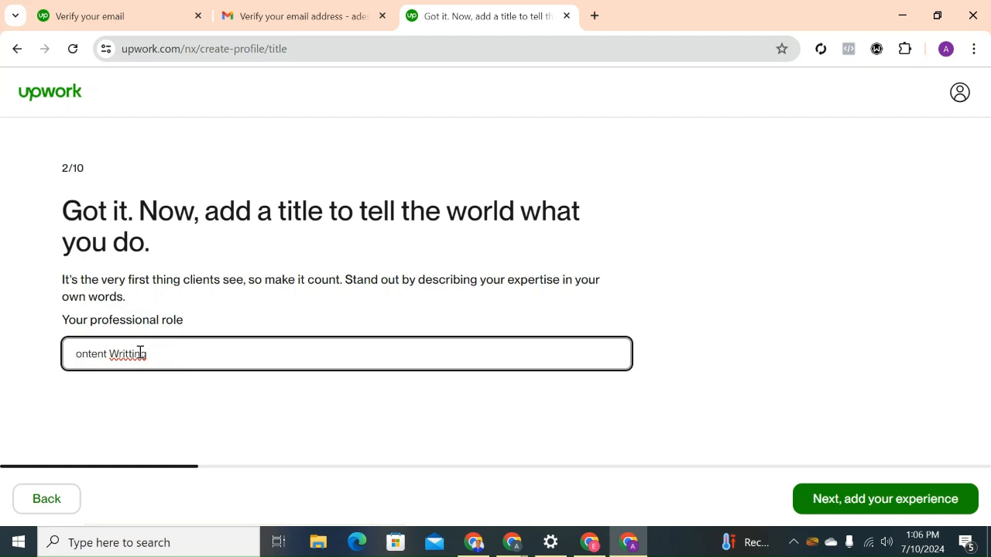
text(C)
click(140, 353)
key(BackSpace)
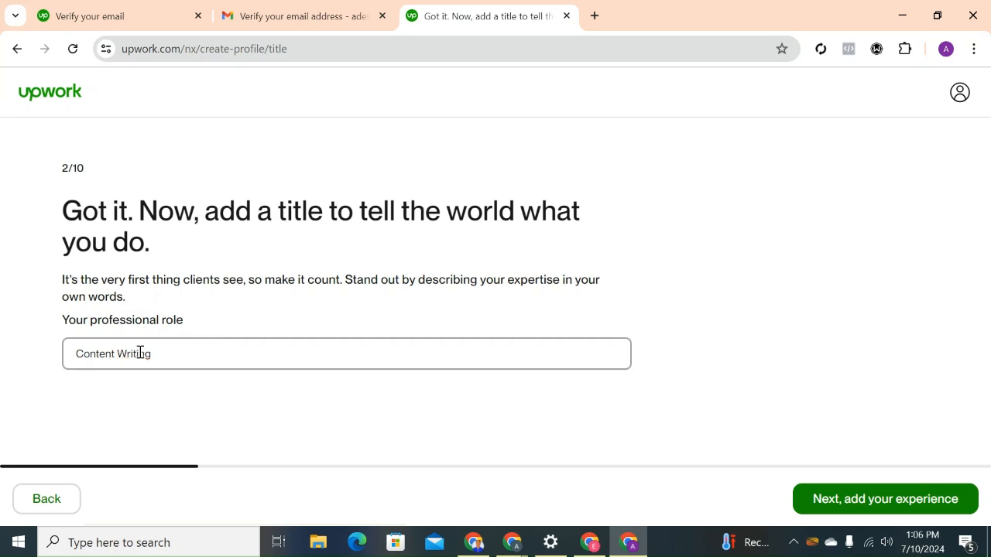
click(895, 500)
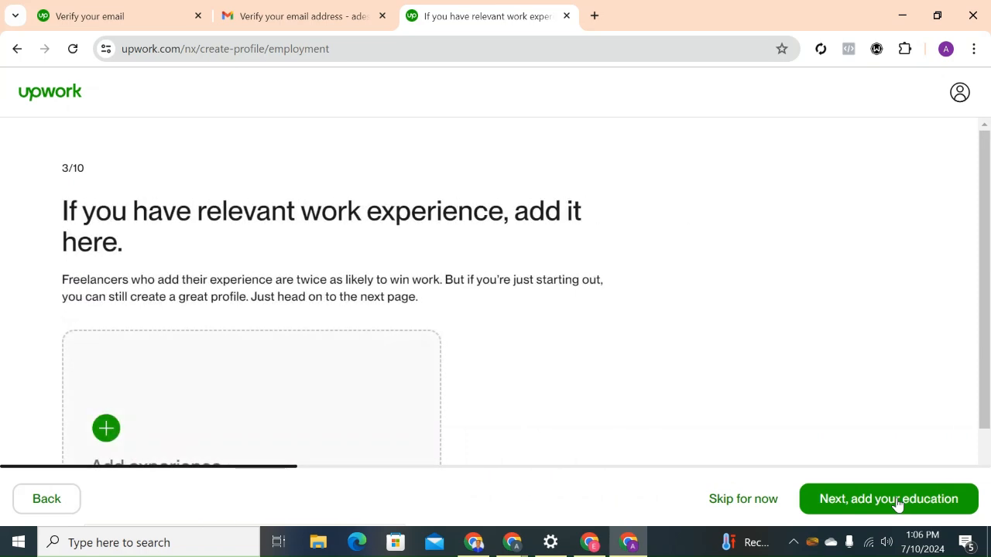
drag(989, 360, 989, 428)
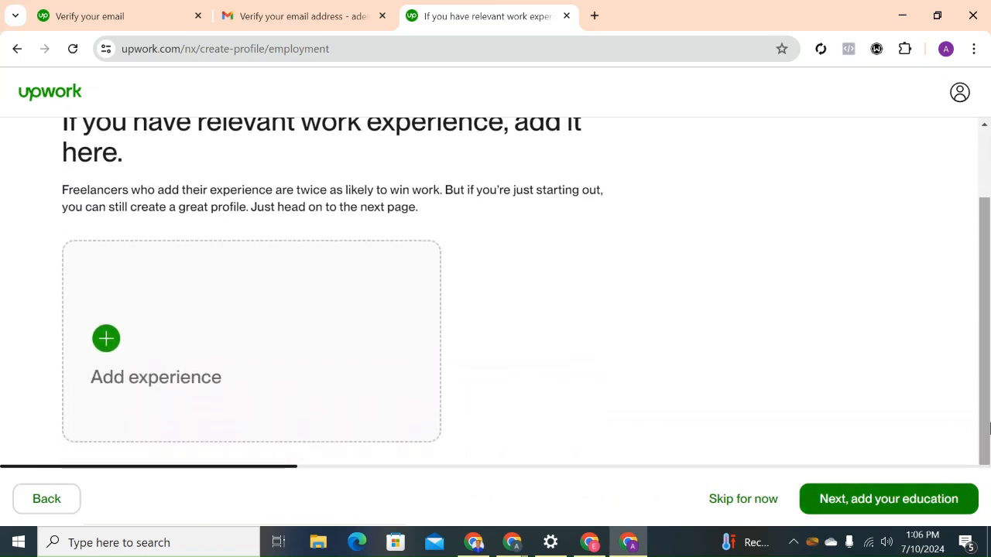
click(116, 344)
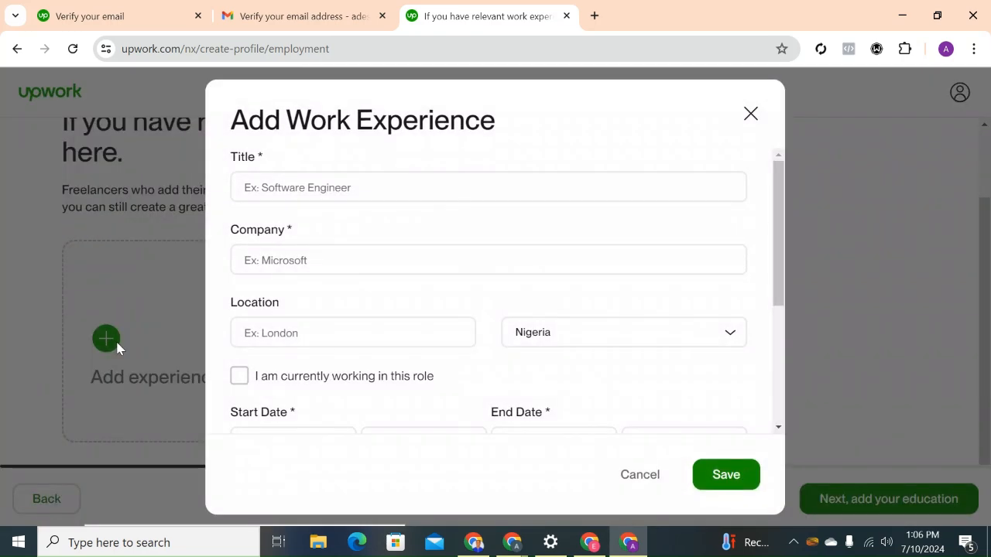
click(320, 180)
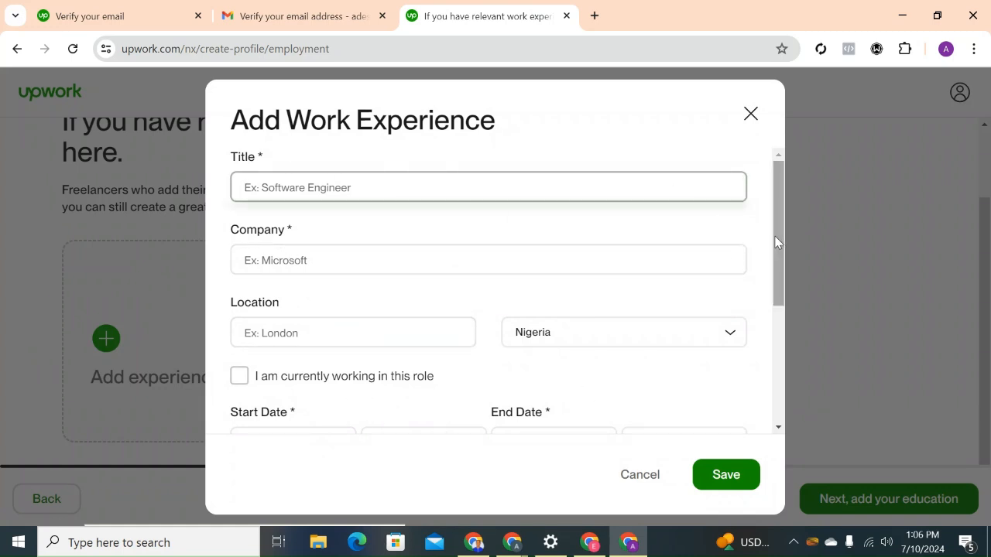
mouse_move(780, 241)
mouse_down()
mouse_move(783, 377)
mouse_move(786, 232)
mouse_up()
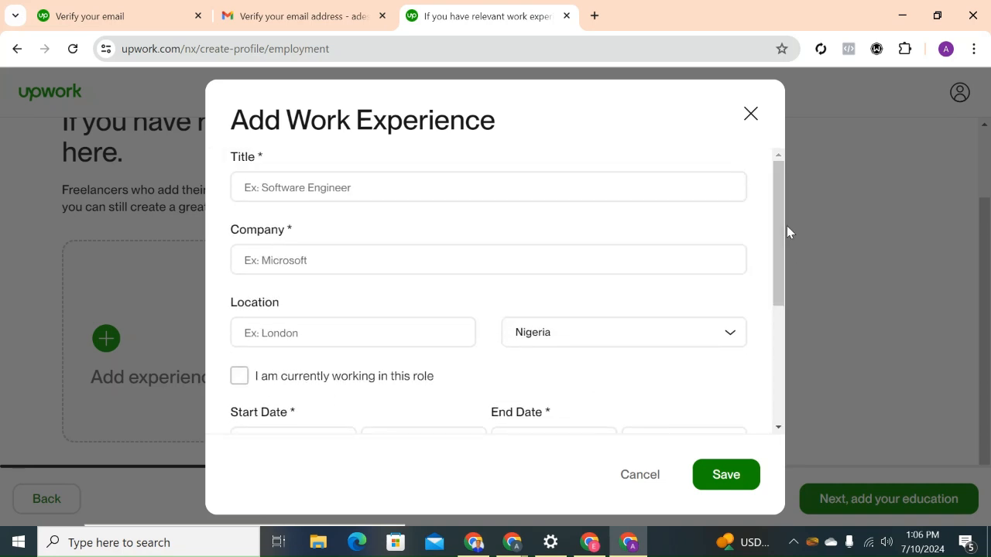
click(750, 116)
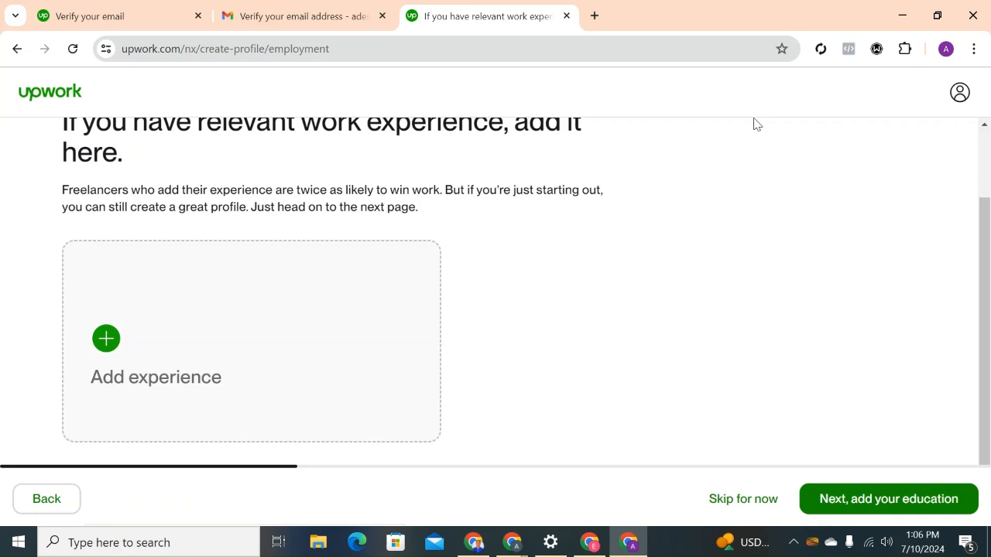
Skip the work experience and education sections of the profile for now.
drag(988, 295, 988, 350)
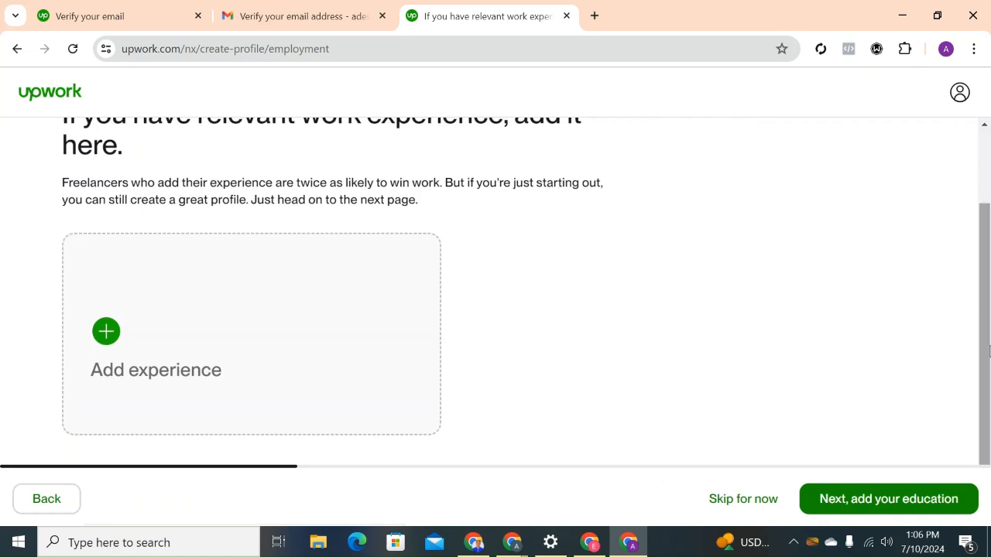
click(850, 502)
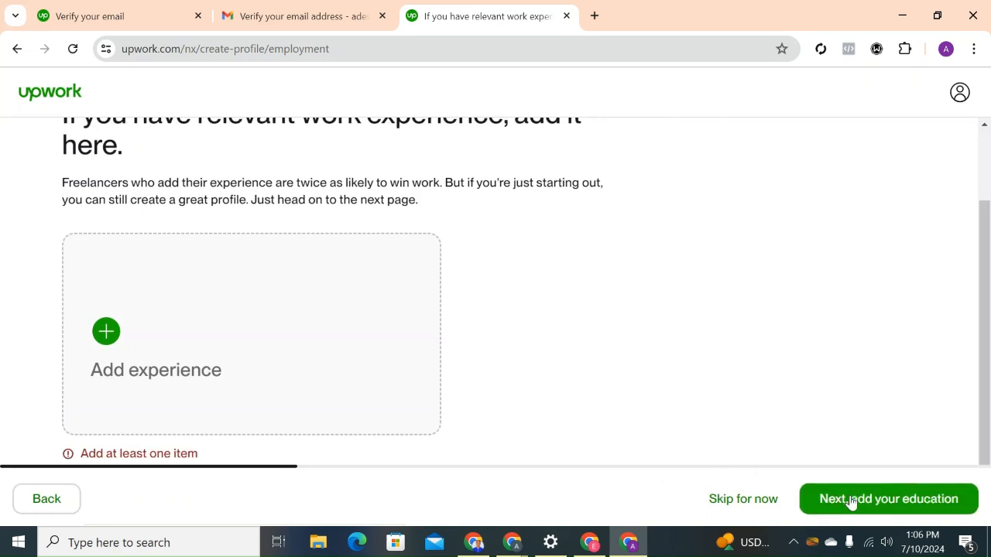
click(752, 501)
drag(989, 267, 988, 357)
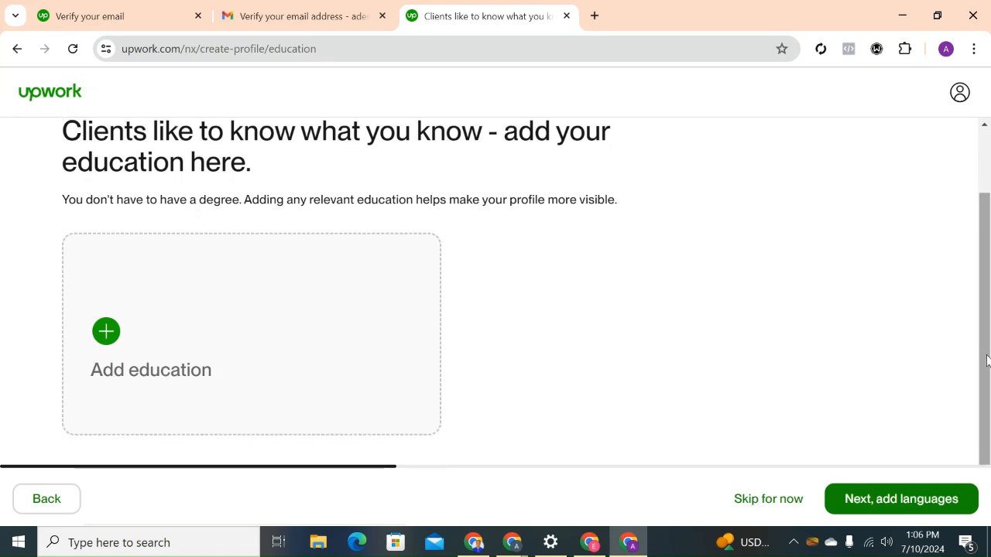
click(773, 500)
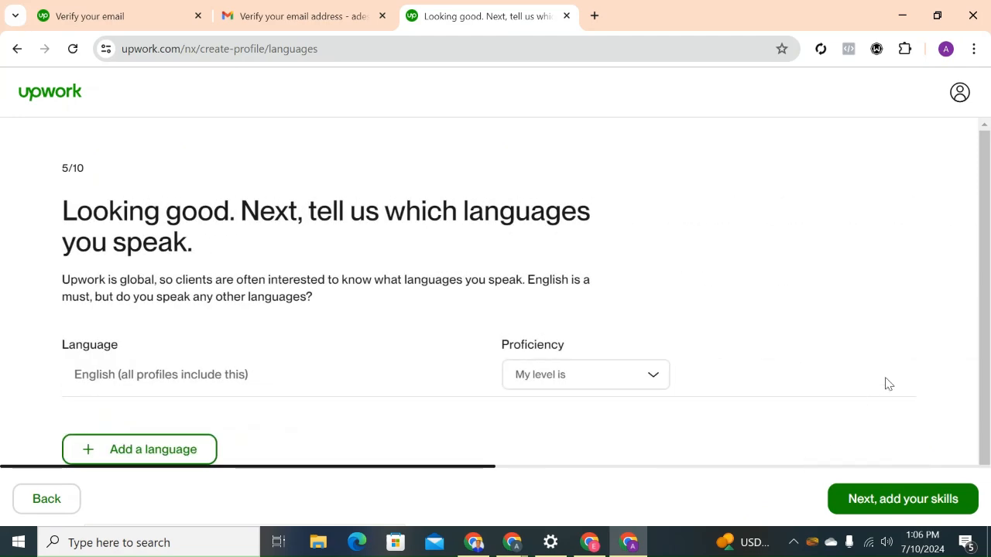
Add a row for another language and set the English proficiency to Fluent.
drag(989, 293, 988, 311)
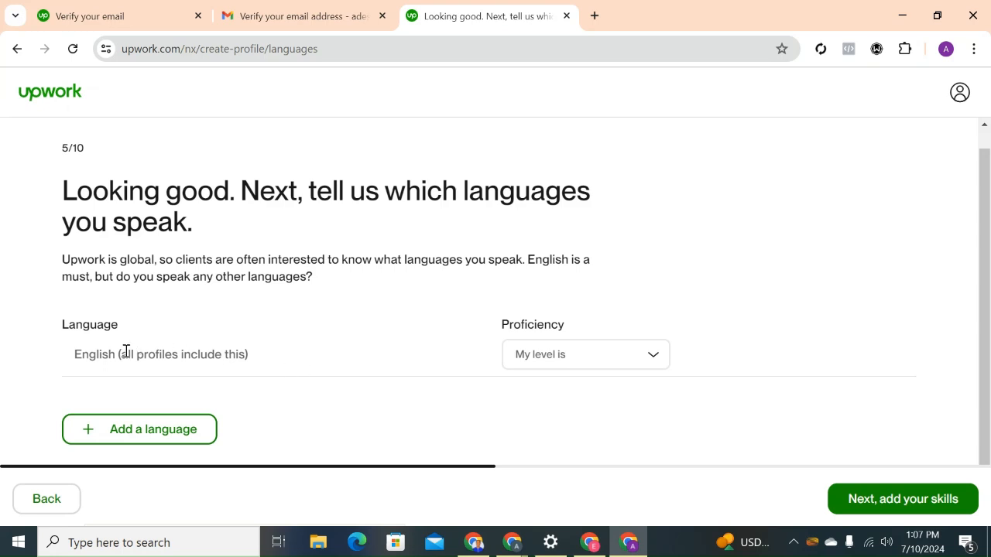
click(104, 432)
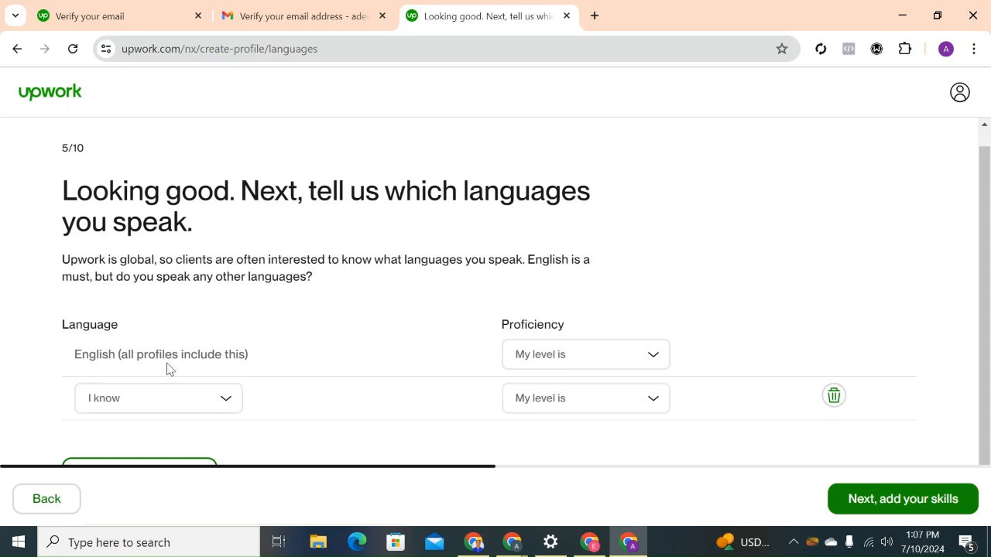
click(584, 364)
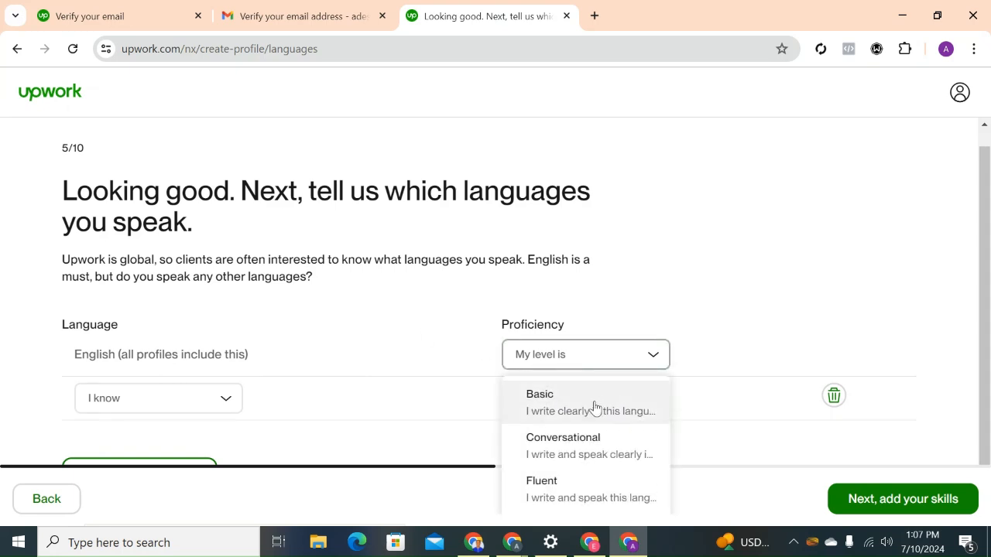
click(577, 498)
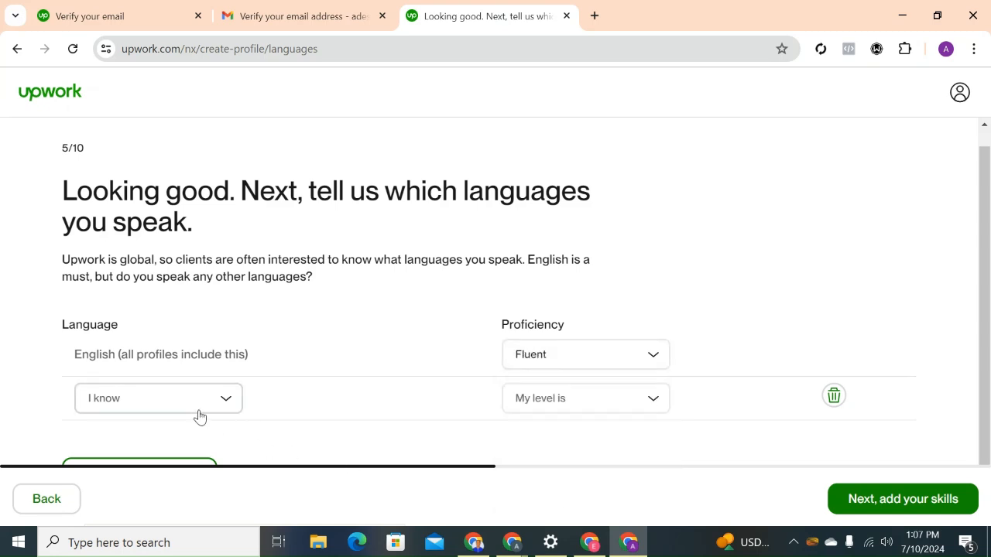
Choose French as the additional language and set its proficiency to Basic.
click(221, 403)
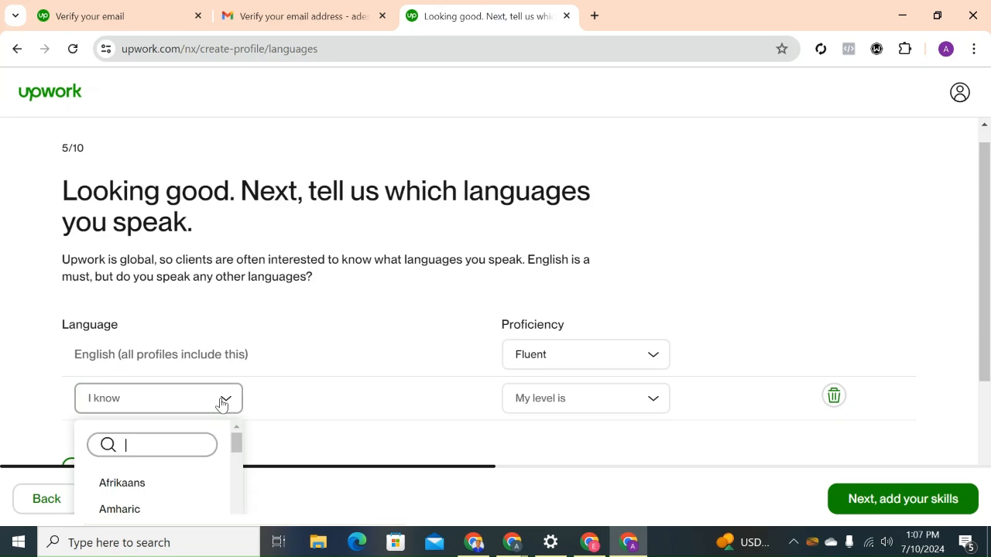
text(f)
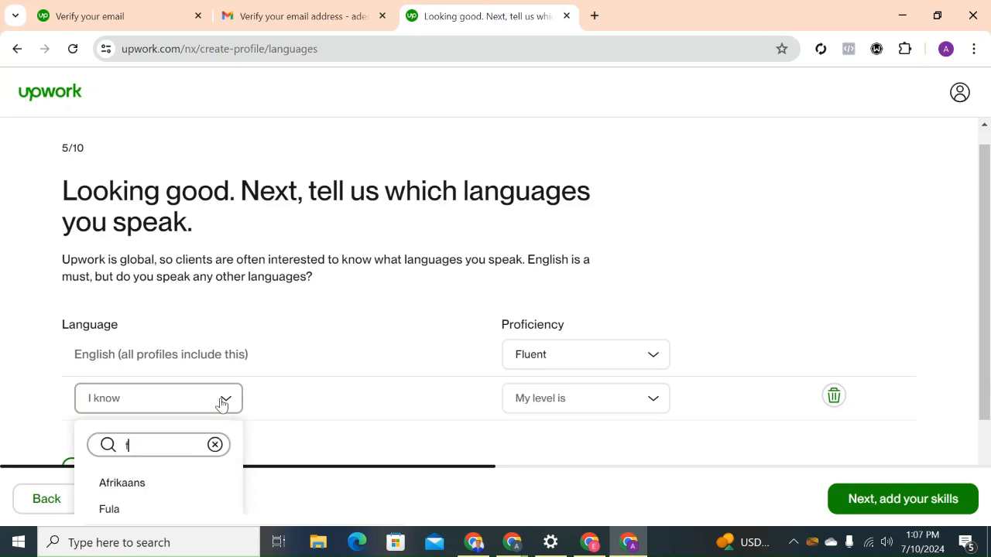
text(re)
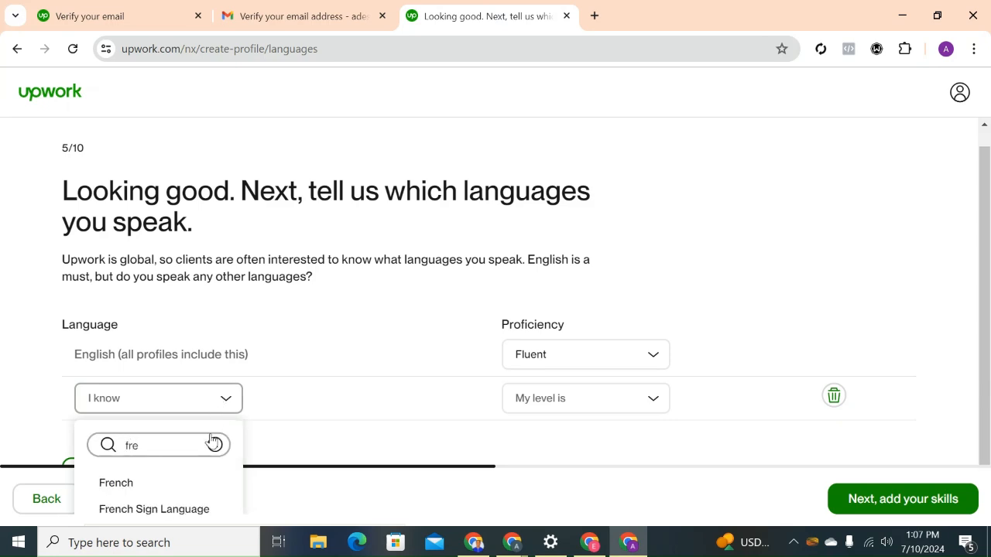
click(177, 481)
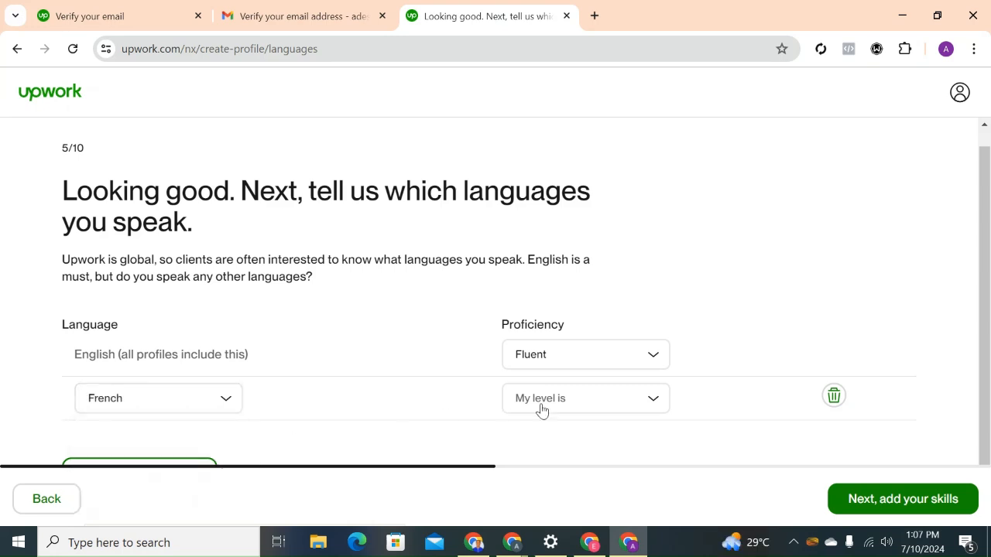
click(606, 411)
click(592, 453)
Continue to the skills page and add the suggested skills Content Writing and Writing.
scroll(988, 357, down, 1)
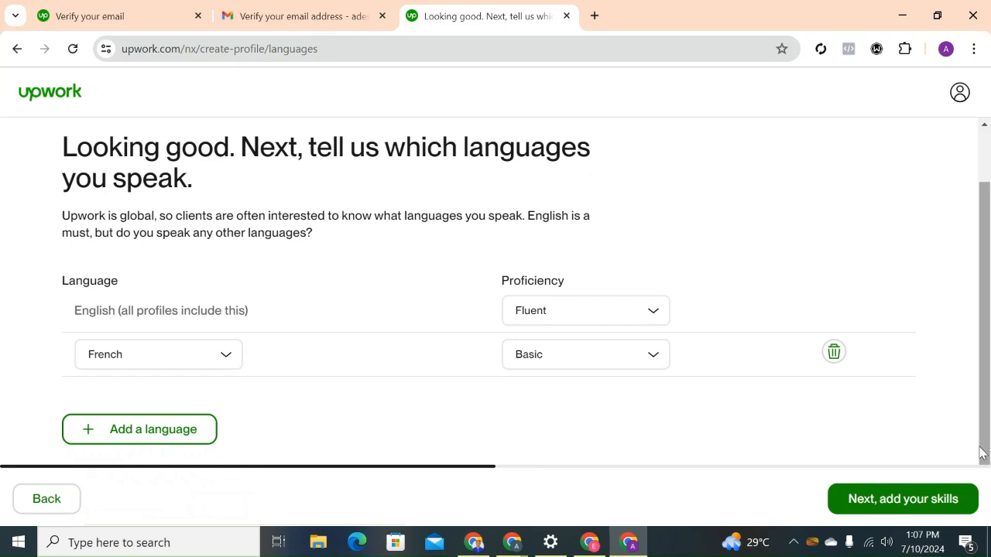
click(920, 509)
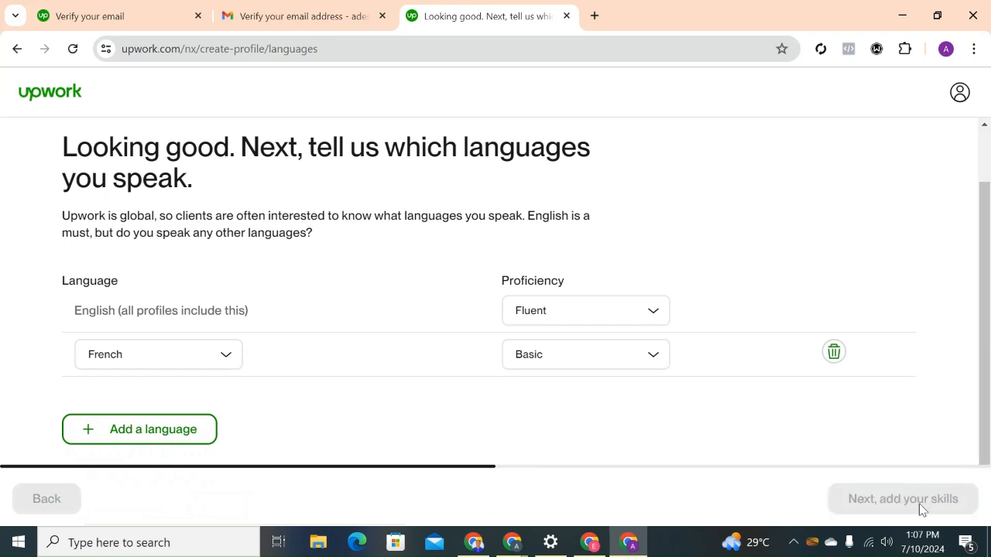
scroll(988, 354, down, 1)
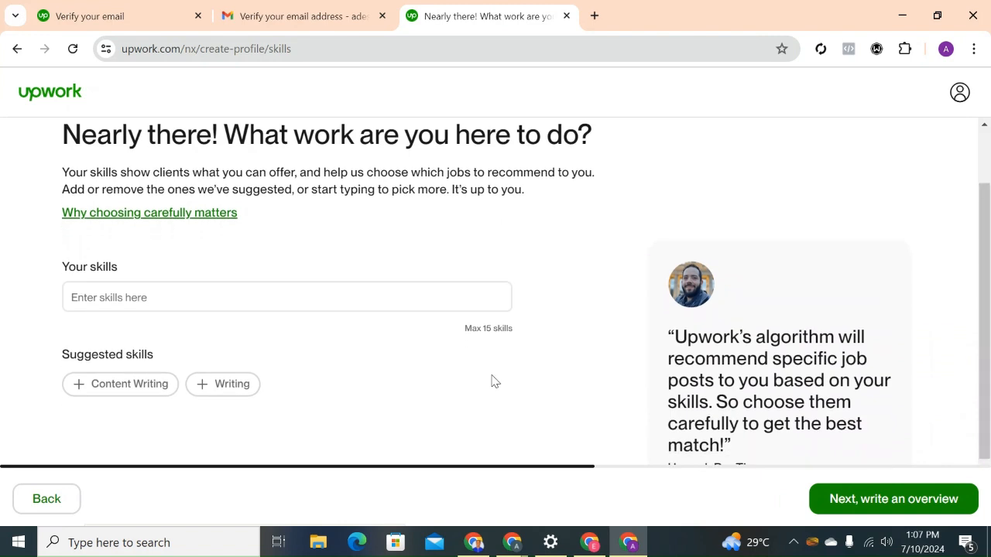
click(145, 384)
click(104, 385)
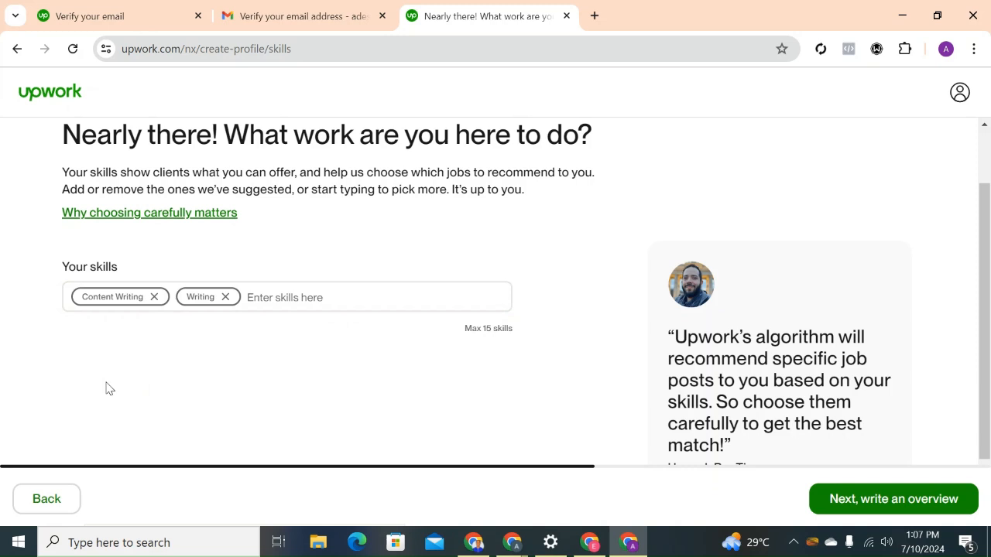
Search the skills for "arti", add Article Writing and continue to the bio page.
click(299, 299)
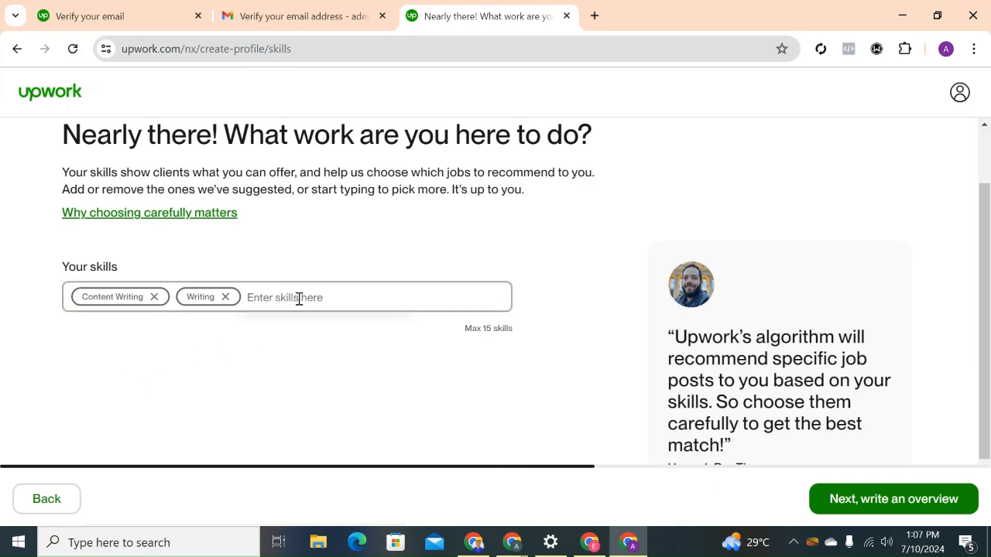
text(a)
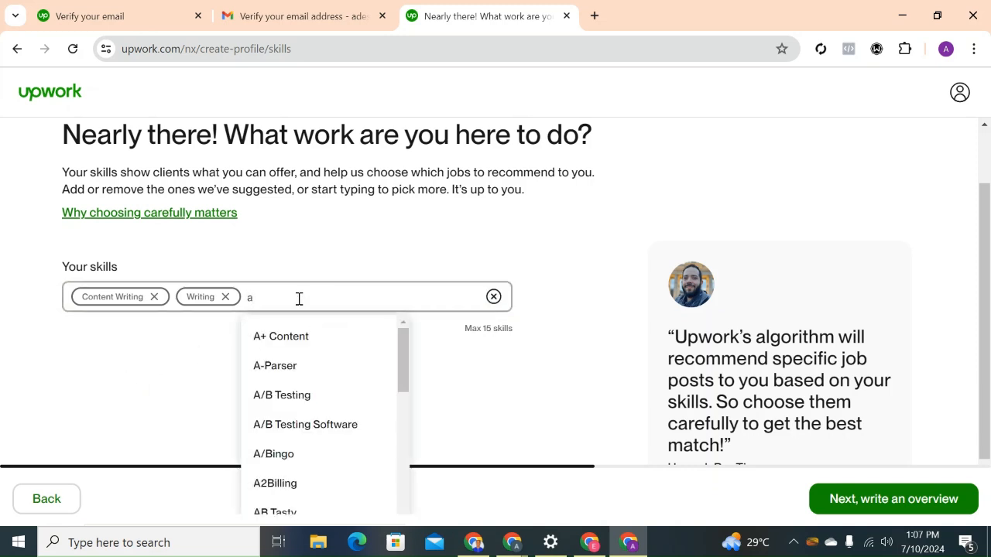
text(rti)
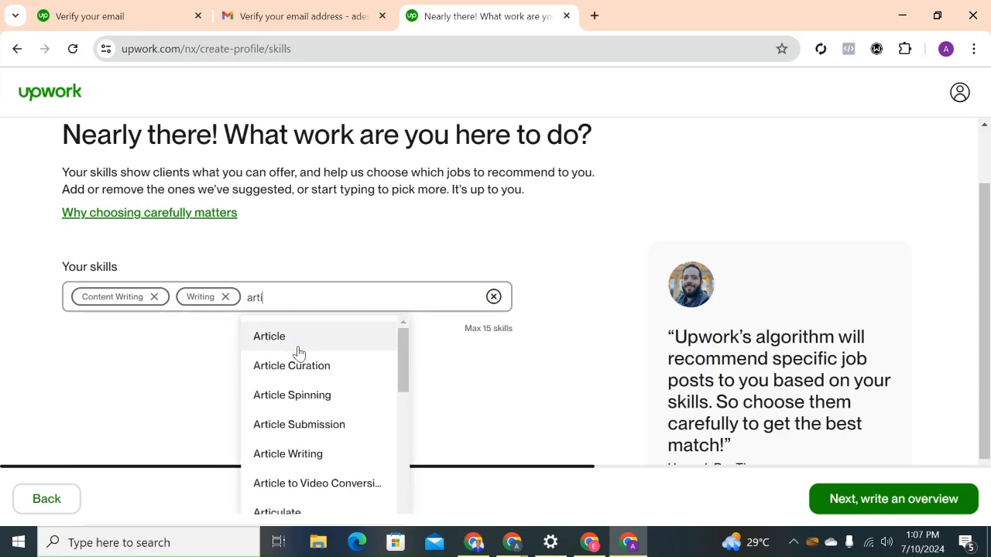
click(288, 457)
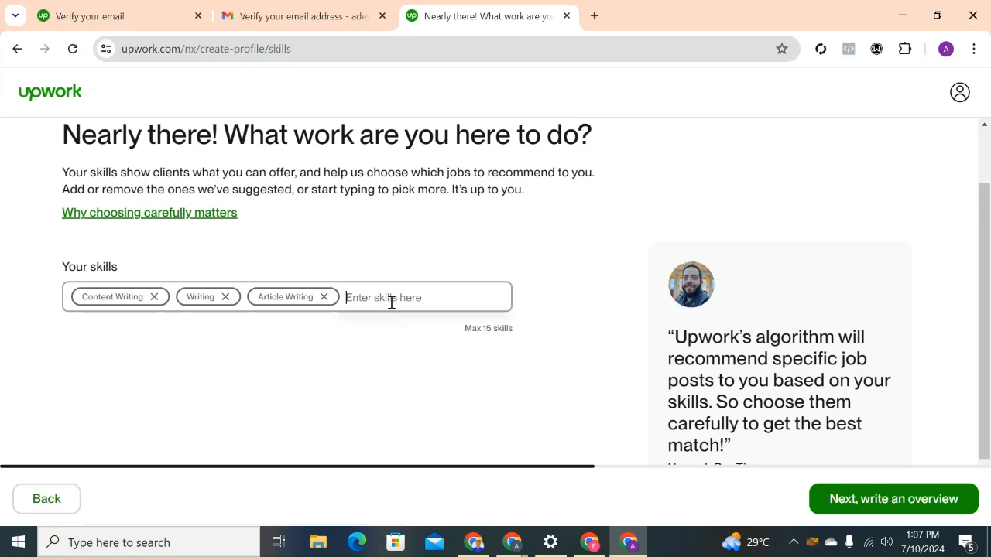
scroll(989, 372, down, 1)
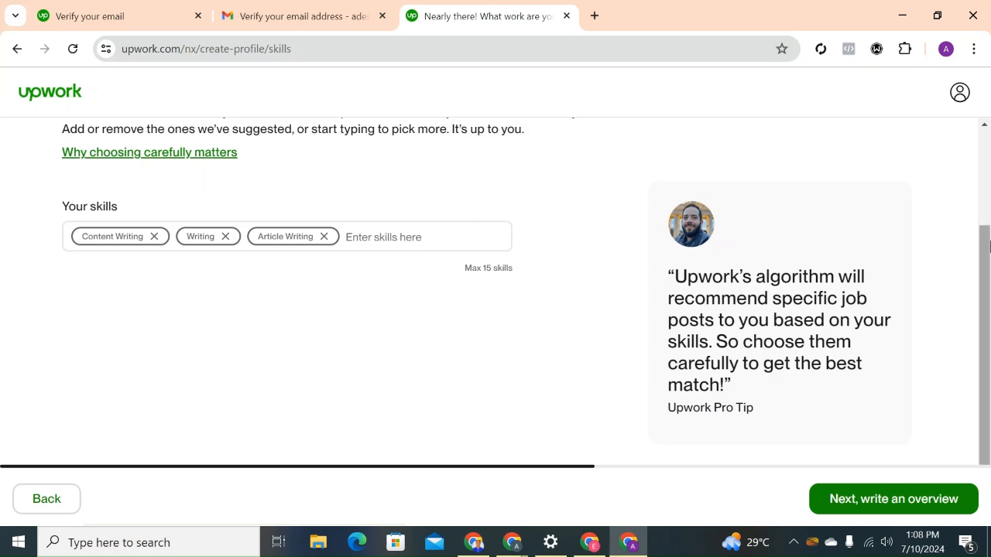
click(863, 500)
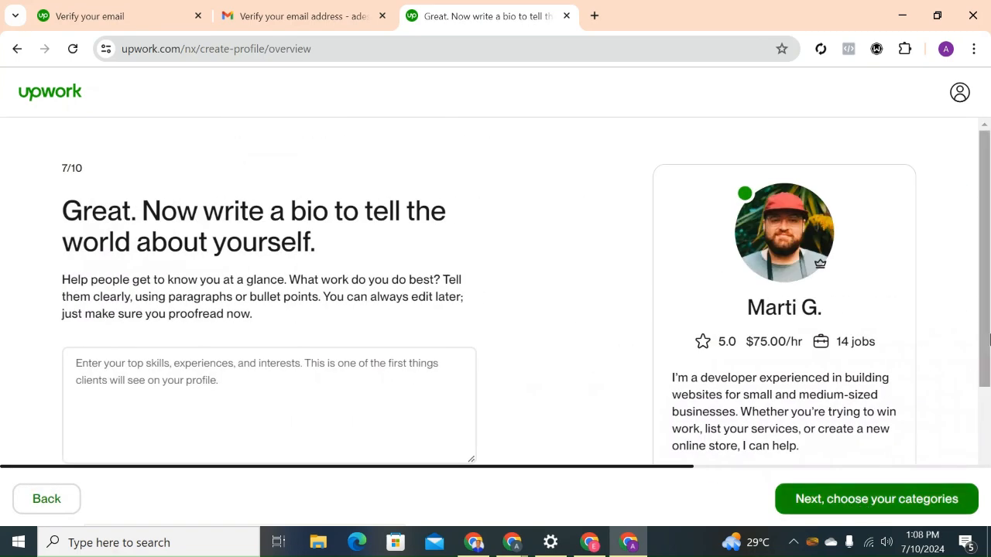
Switch to the browser window with the existing Upwork freelancer profile, open its profile overview for editing and copy the whole text.
scroll(989, 304, down, 1)
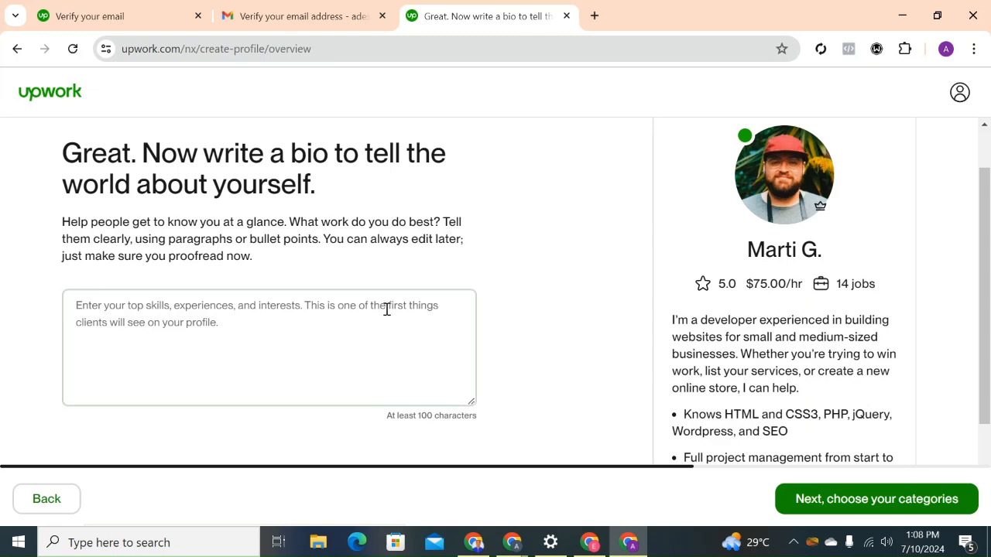
click(491, 547)
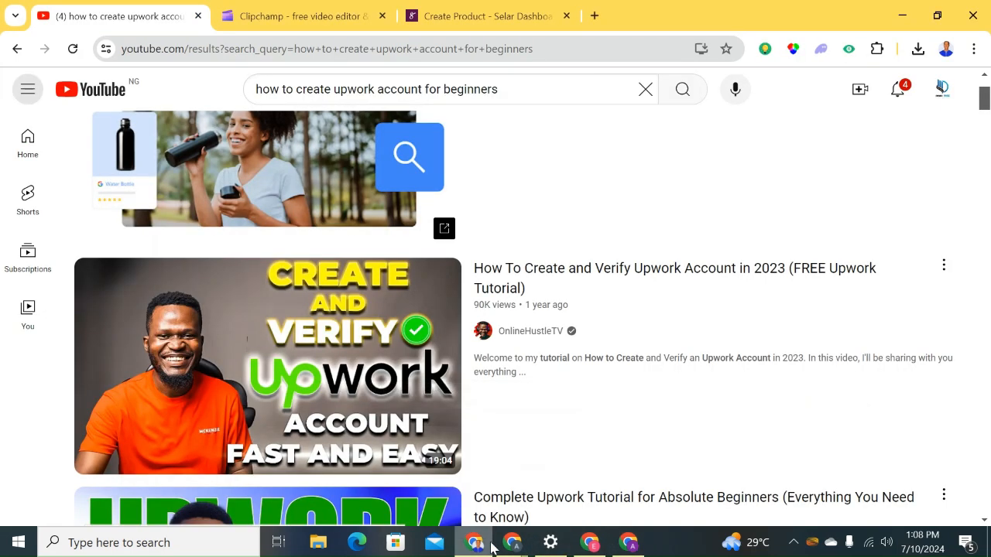
click(587, 545)
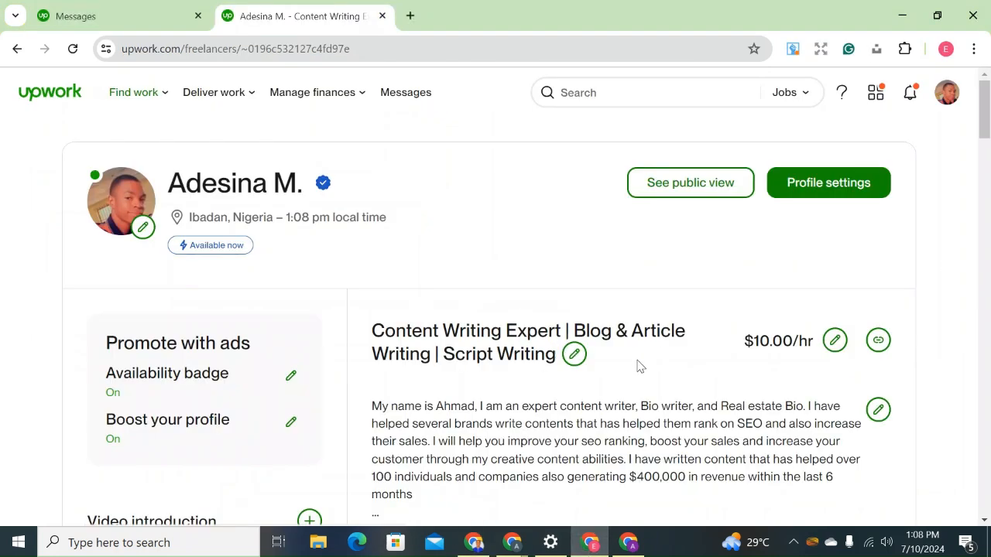
scroll(984, 209, down, 1)
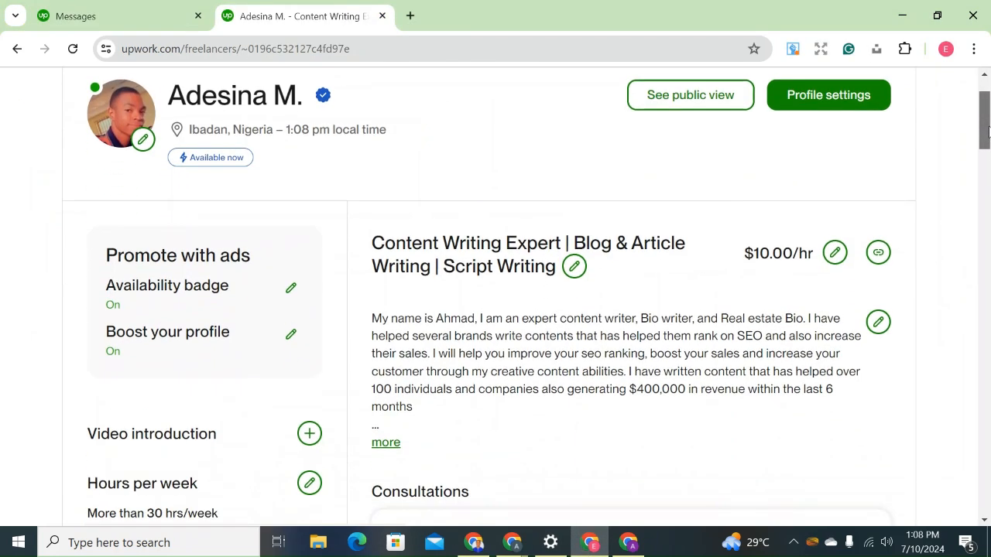
click(878, 323)
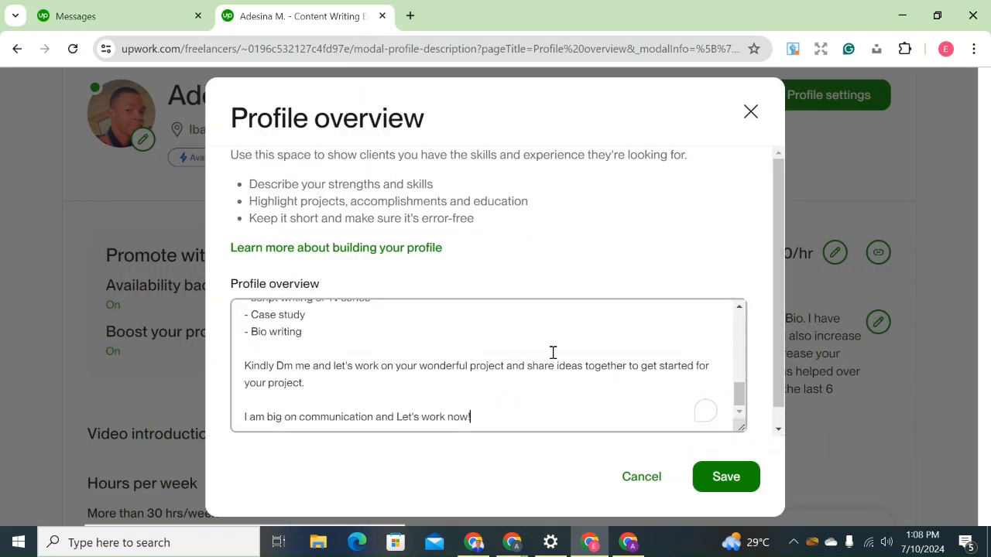
key(ctrl+a)
key(ctrl+c)
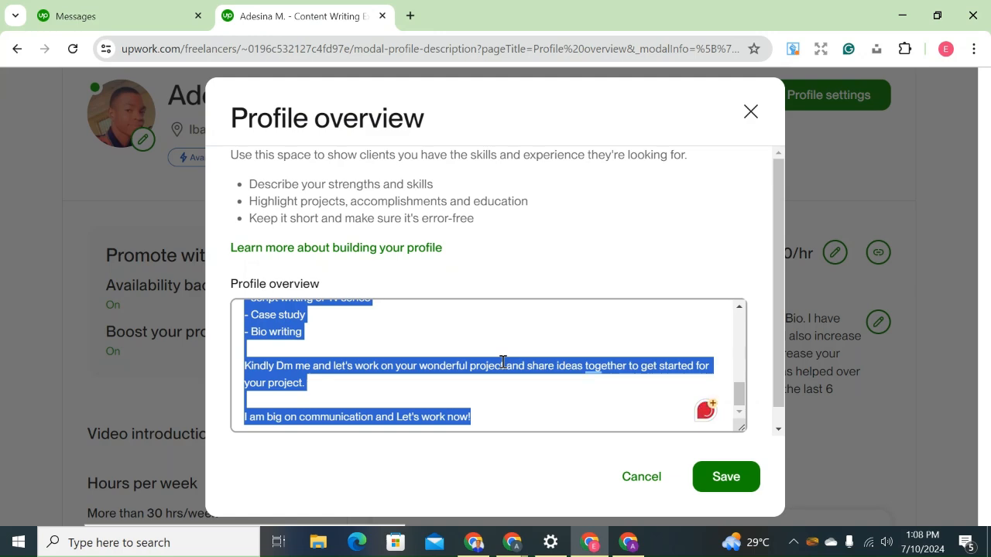
Return to the new account's window and paste the copied overview into the empty bio.
click(627, 543)
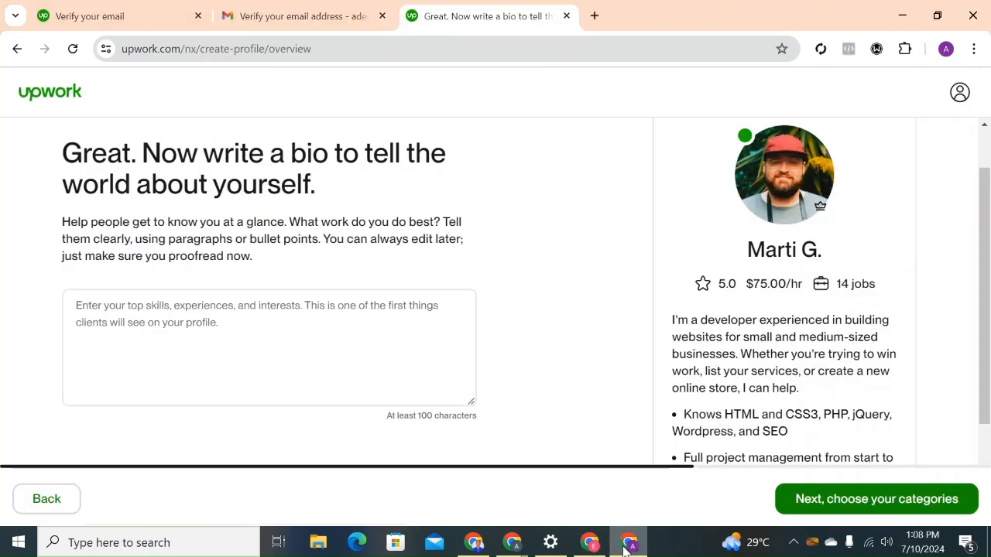
click(219, 345)
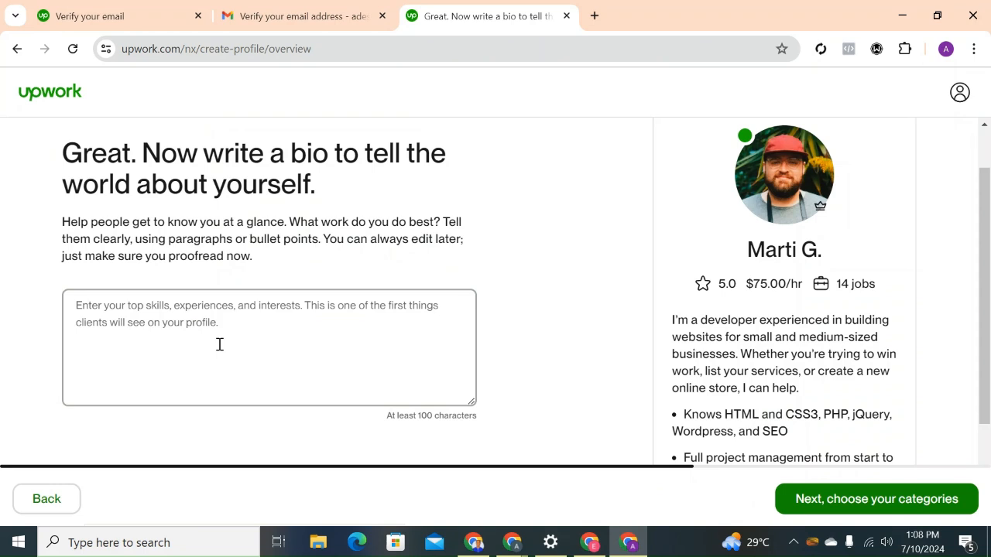
key(ctrl+v)
Delete everything in the bio from "Some of my key contributions includes:" to the end, so it ends with "desired results.".
key(BackSpace)
key(BackSpace)
key(BackSpace)
key(BackSpace)
key(BackSpace)
key(BackSpace)
key(BackSpace)
key(BackSpace)
key(BackSpace)
key(BackSpace)
key(BackSpace)
key(BackSpace)
key(BackSpace)
key(BackSpace)
key(BackSpace)
key(BackSpace)
key(BackSpace)
key(BackSpace)
key(BackSpace)
key(BackSpace)
key(BackSpace)
key(BackSpace)
key(BackSpace)
key(BackSpace)
key(BackSpace)
key(BackSpace)
key(BackSpace)
key(BackSpace)
key(BackSpace)
key(BackSpace)
key(BackSpace)
key(BackSpace)
key(BackSpace)
key(BackSpace)
key(BackSpace)
key(BackSpace)
key(BackSpace)
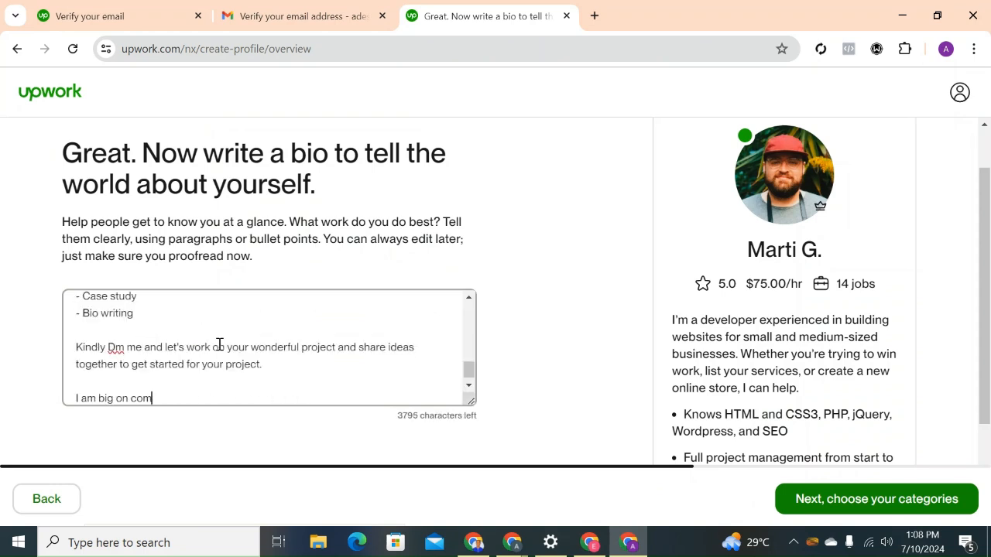
key(BackSpace)
key(BackSpace)
key(BackSpace)
key(BackSpace)
key(BackSpace)
key(BackSpace)
key(BackSpace)
key(BackSpace)
key(BackSpace)
key(BackSpace)
key(BackSpace)
key(BackSpace)
key(BackSpace)
key(BackSpace)
key(BackSpace)
key(BackSpace)
key(BackSpace)
key(BackSpace)
key(BackSpace)
key(BackSpace)
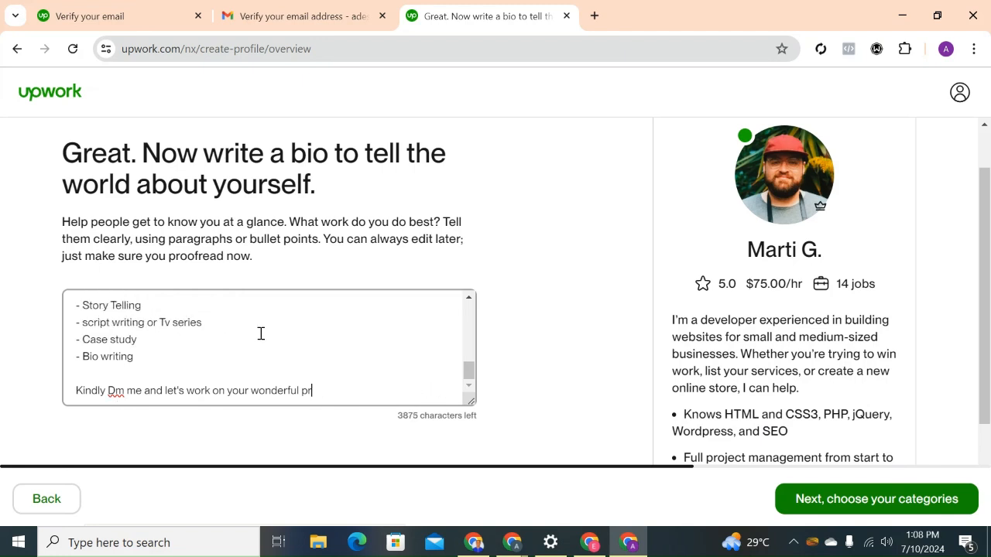
drag(312, 393, 76, 366)
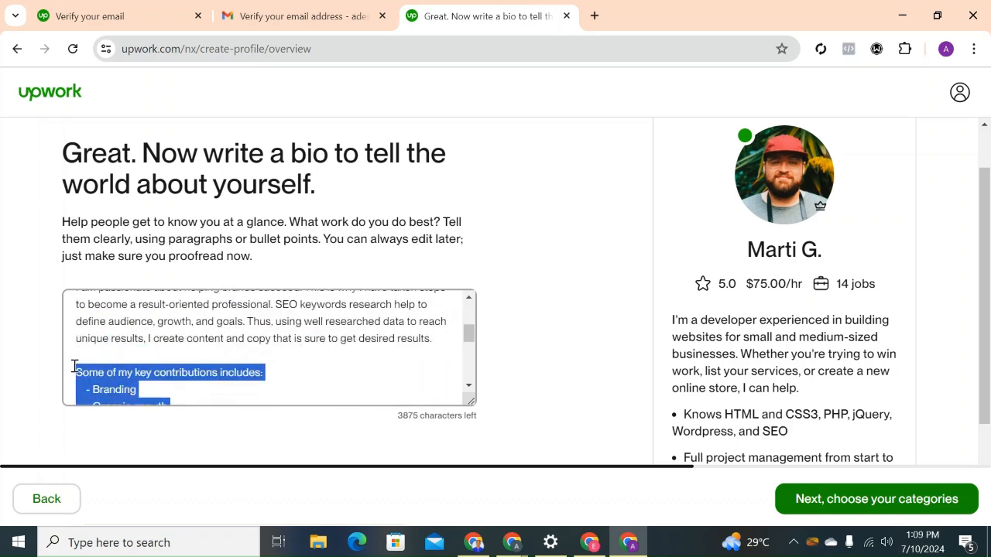
key(BackSpace)
key(BackSpace)
key(BackSpace)
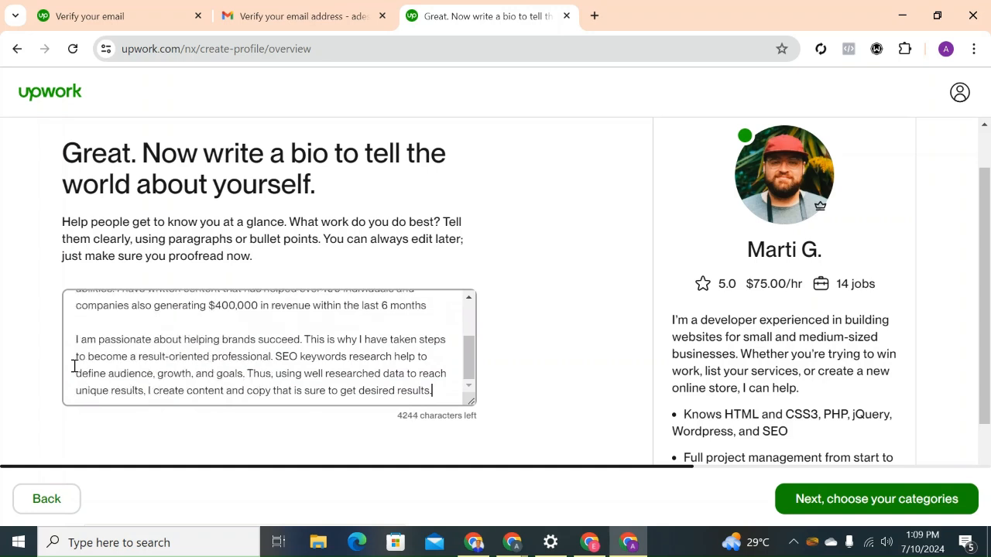
Replace the first name in the bio's opening sentence with the new account holder's name.
drag(465, 359, 465, 321)
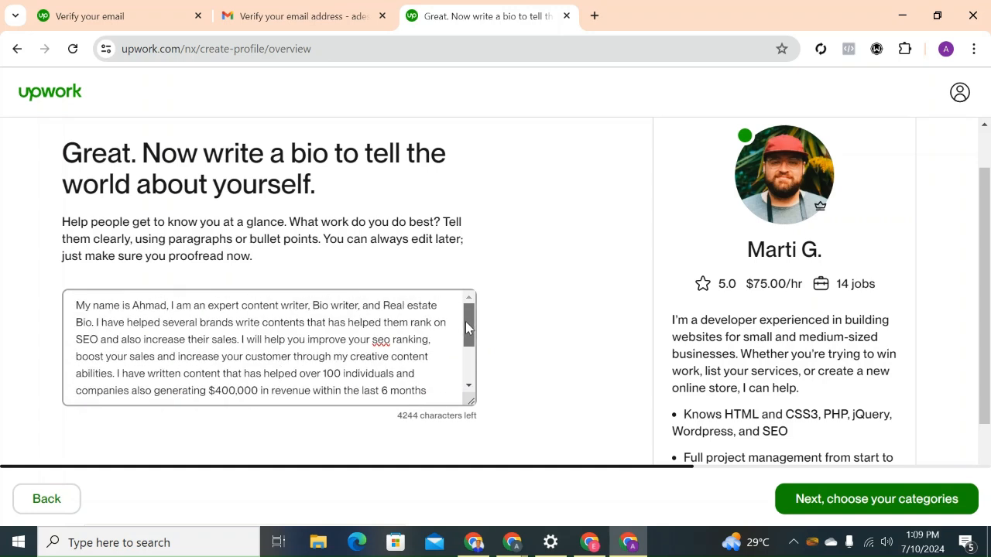
click(171, 306)
key(BackSpace)
key(BackSpace)
key(BackSpace)
key(BackSpace)
key(BackSpace)
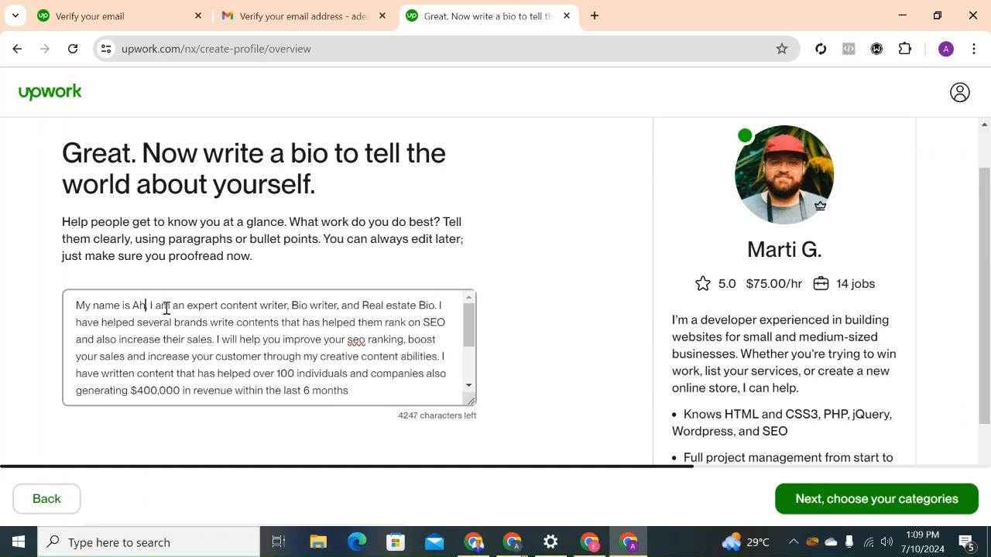
text(Adesina)
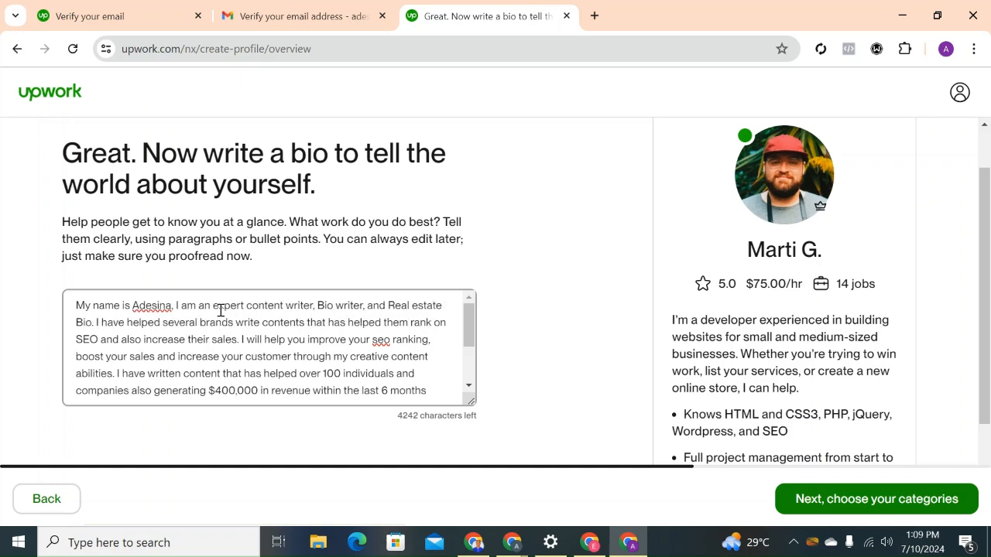
Remove "I am" before "an expert content writer" and cut the real estate bio mention, ending the opening sentence at "Bio writer.".
click(196, 308)
key(BackSpace)
key(BackSpace)
key(BackSpace)
key(BackSpace)
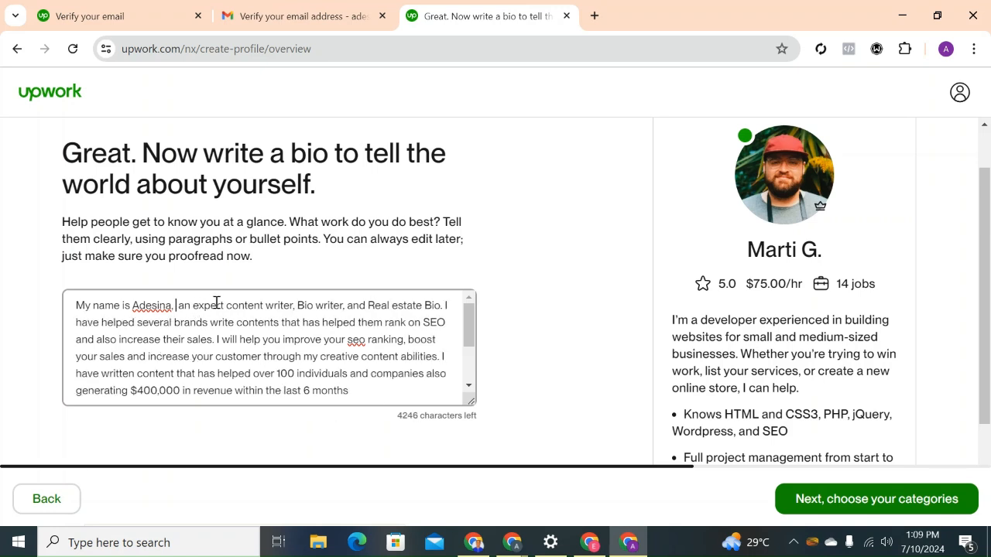
click(442, 307)
key(BackSpace)
key(BackSpace)
key(BackSpace)
key(BackSpace)
key(BackSpace)
key(BackSpace)
key(BackSpace)
key(BackSpace)
key(BackSpace)
key(BackSpace)
key(BackSpace)
key(BackSpace)
key(BackSpace)
key(BackSpace)
key(BackSpace)
key(BackSpace)
key(BackSpace)
key(BackSpace)
key(BackSpace)
key(BackSpace)
key(BackSpace)
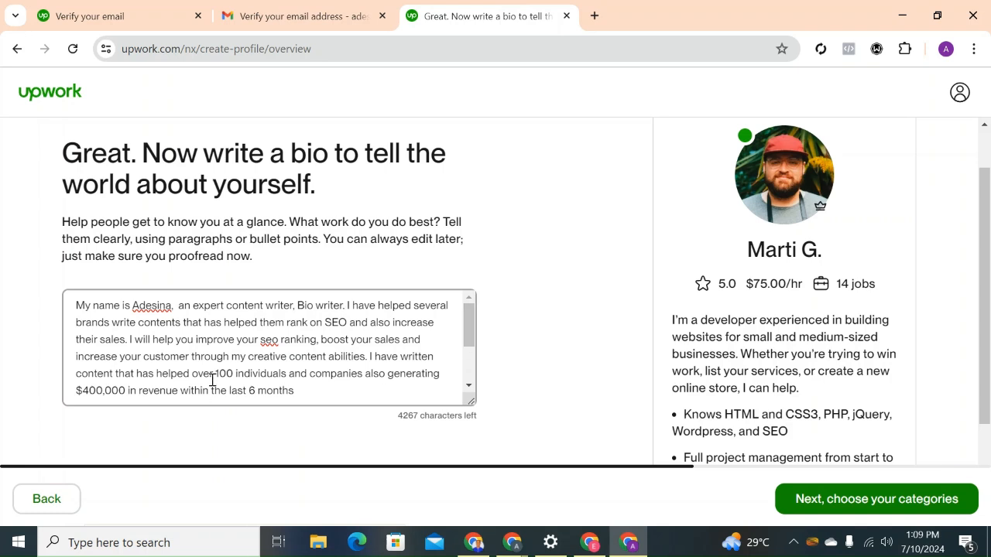
Capitalise the abbreviation in the bio's third line so the phrase reads "improve your SEO ranking".
click(279, 341)
key(BackSpace)
key(BackSpace)
key(BackSpace)
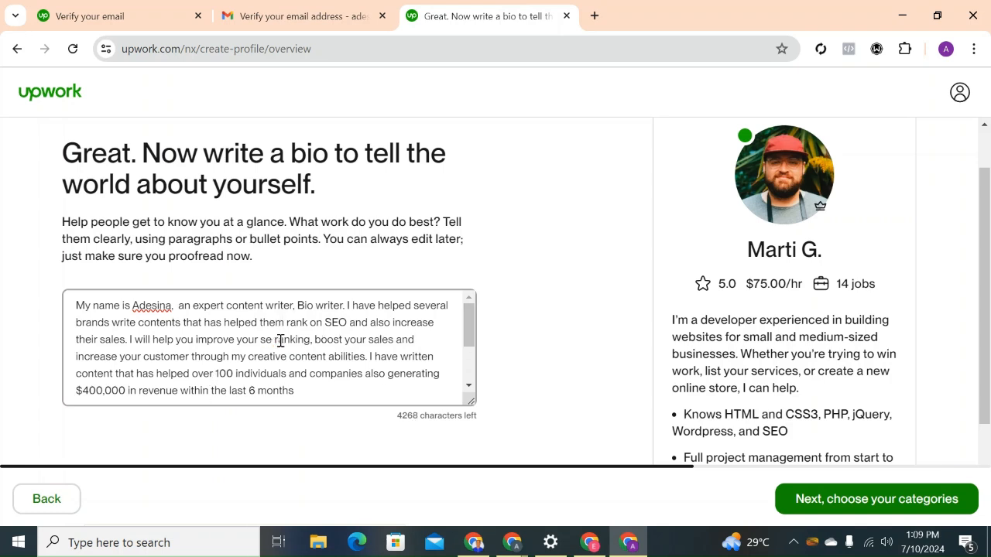
key(Delete)
key(Delete)
key(Delete)
key(BackSpace)
text(SE)
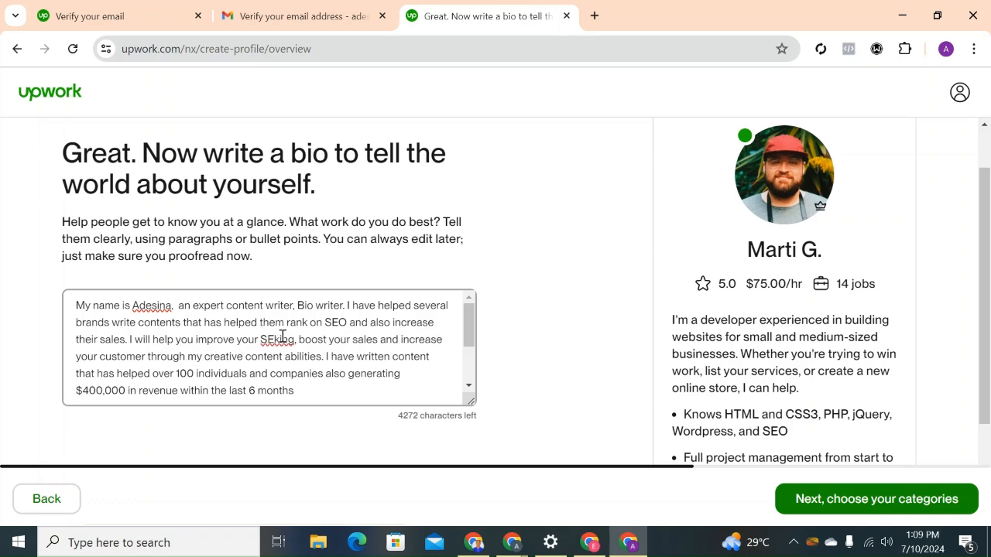
text(O)
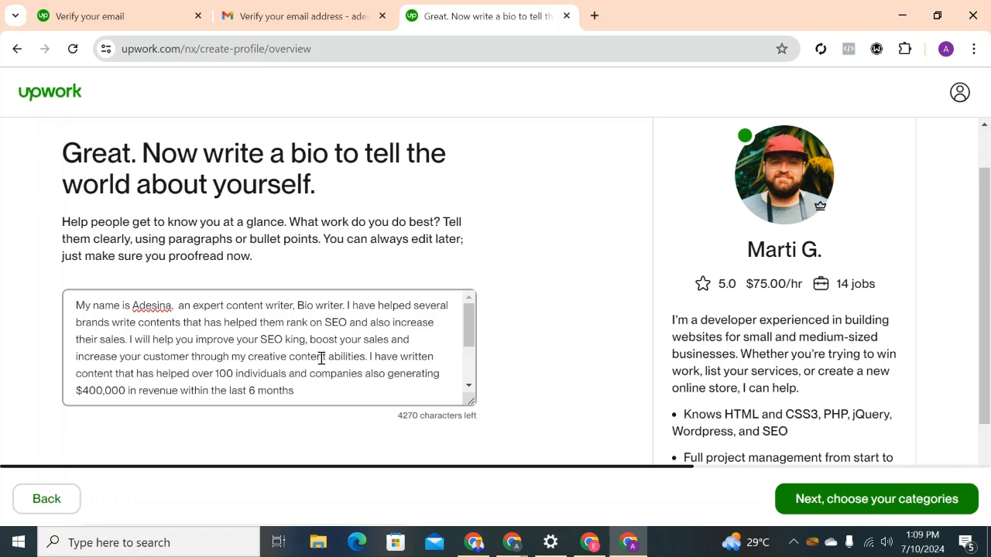
text( ran)
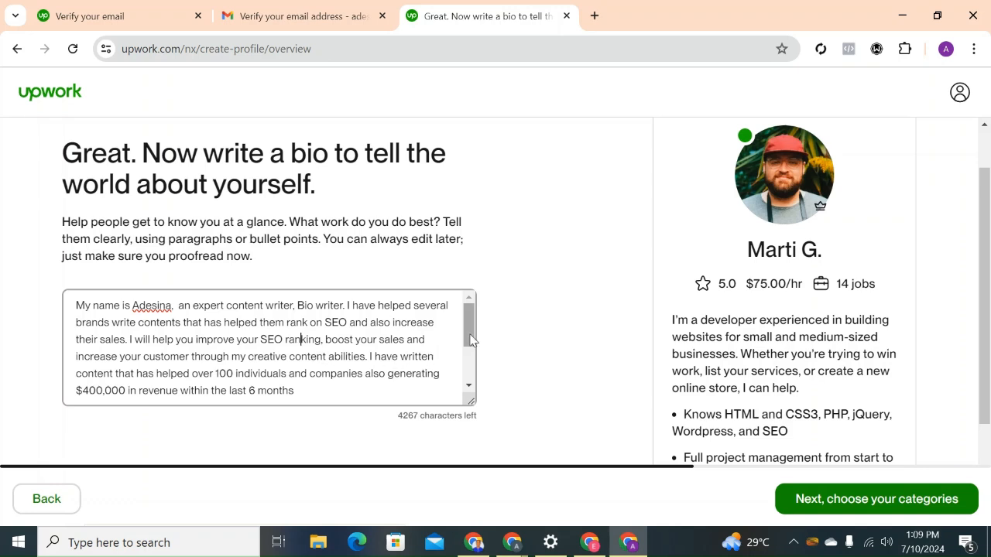
Check the end of the bio and continue to the page for the main services offered.
drag(468, 333, 469, 383)
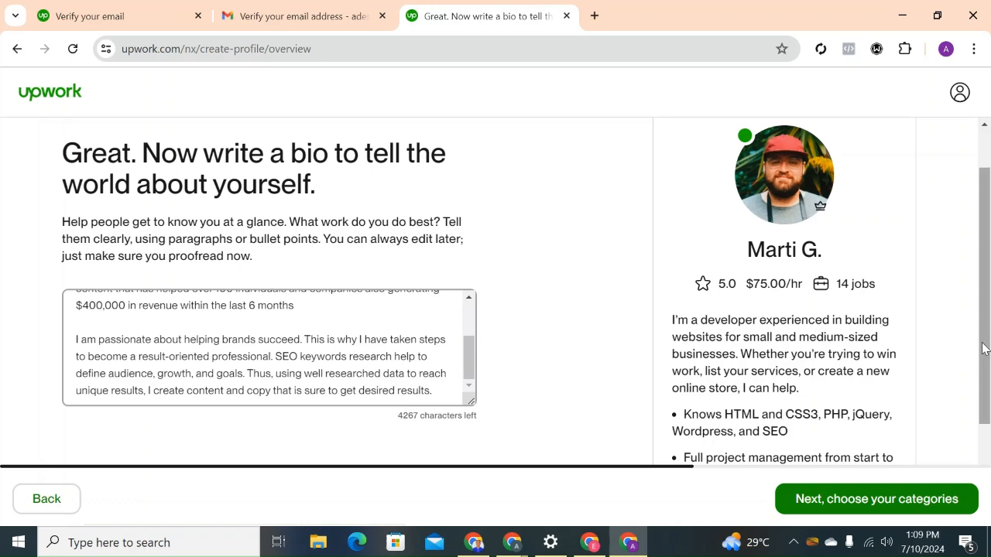
drag(983, 348, 982, 412)
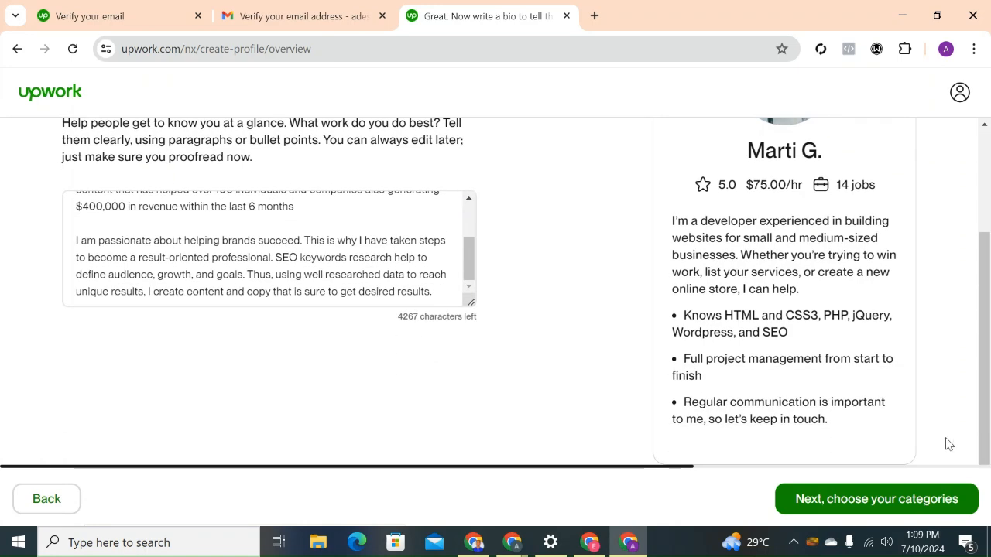
click(819, 503)
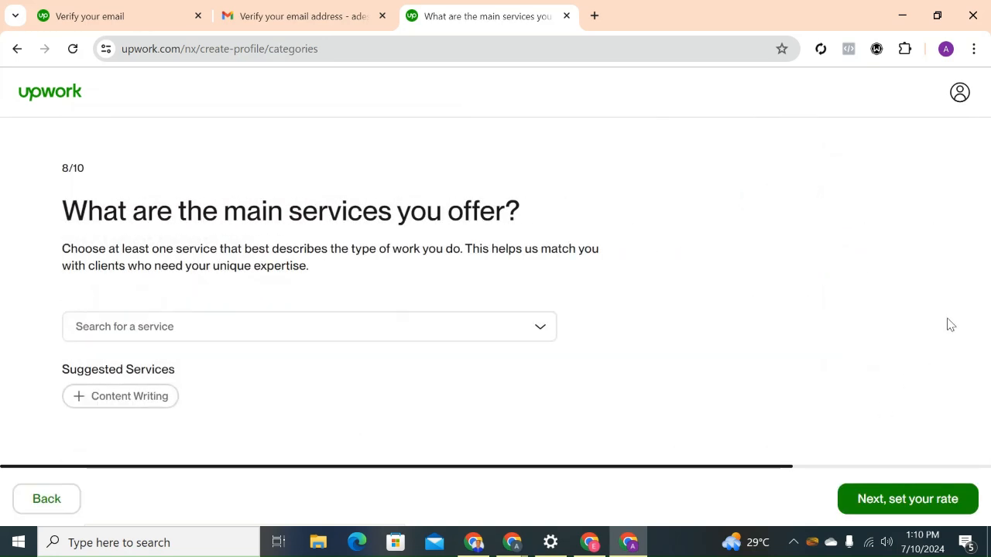
Select Sales & Marketing Copywriting and Content Writing from the Writing category as main services.
click(498, 335)
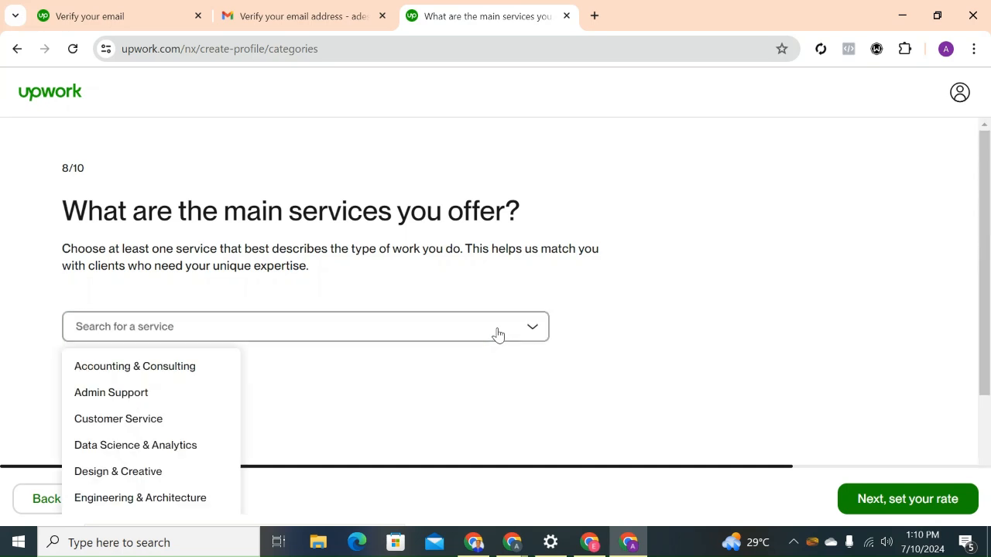
click(233, 366)
click(211, 332)
click(211, 333)
mouse_move(196, 454)
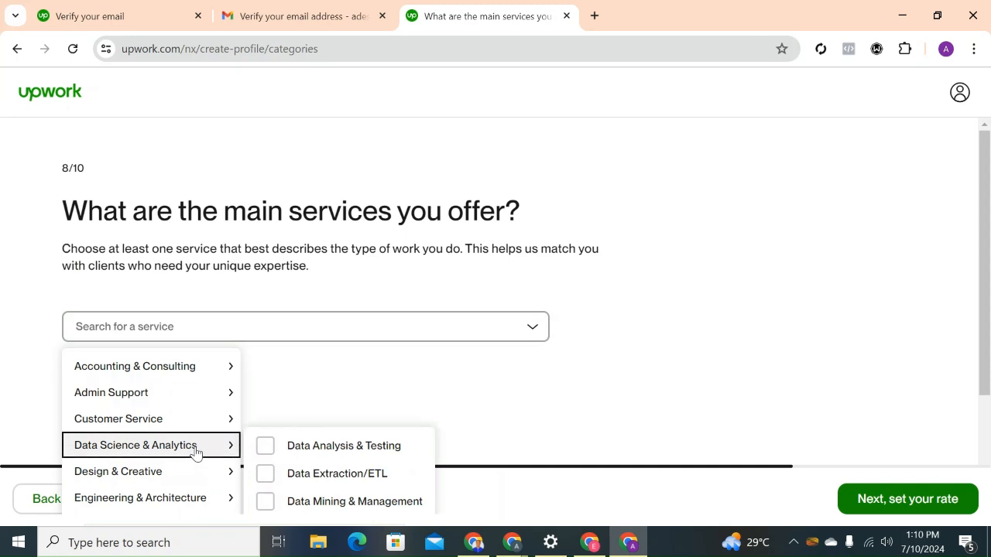
scroll(196, 453, down, 3)
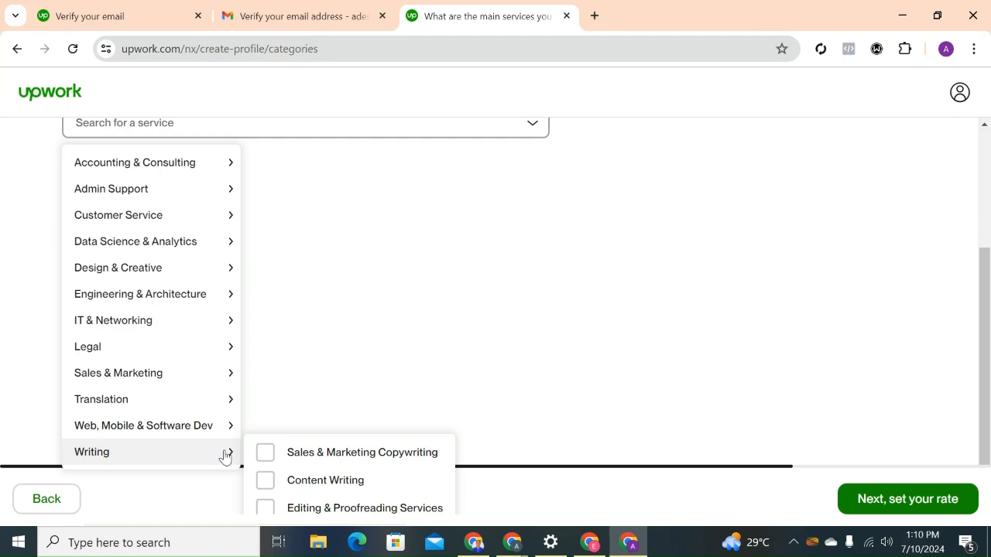
scroll(224, 457, up, 1)
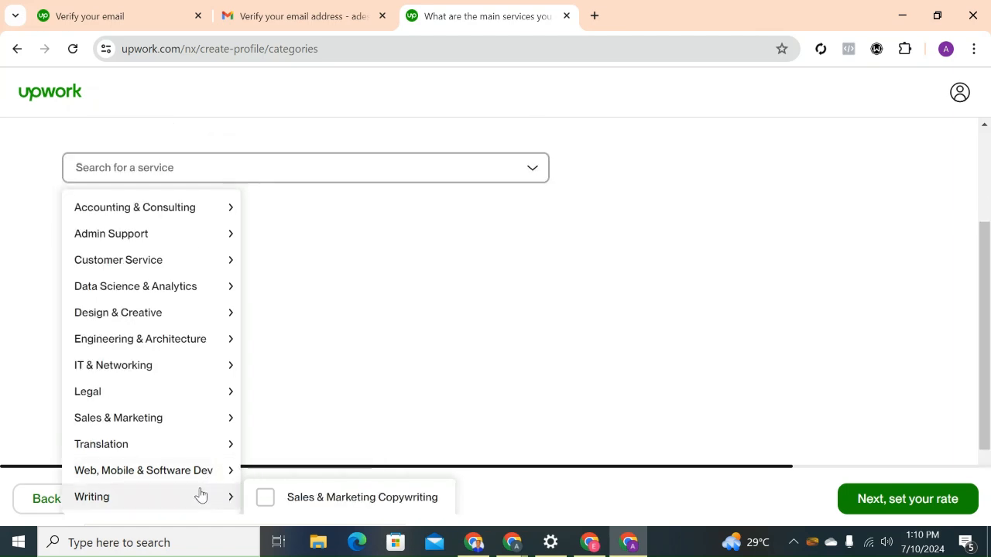
click(265, 498)
scroll(264, 503, down, 1)
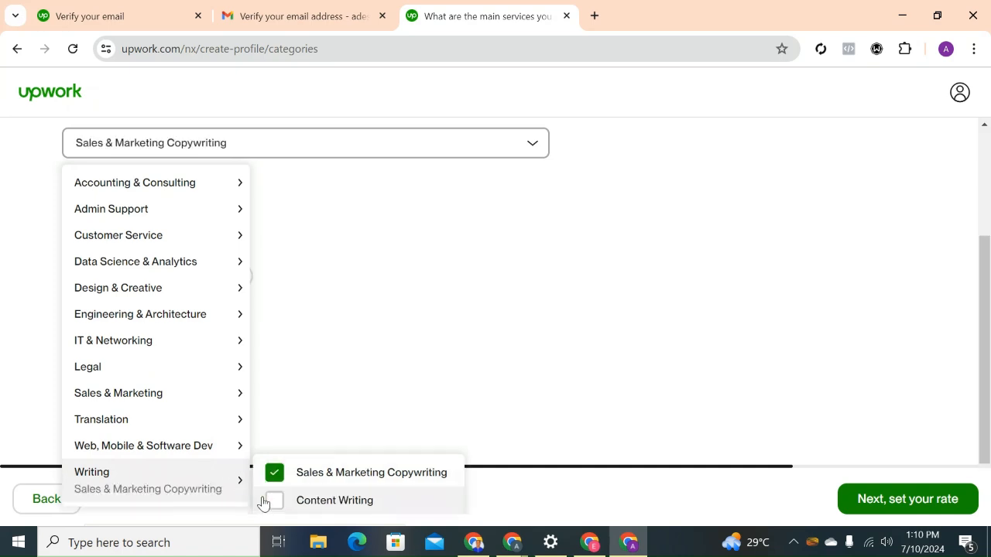
scroll(264, 503, down, 1)
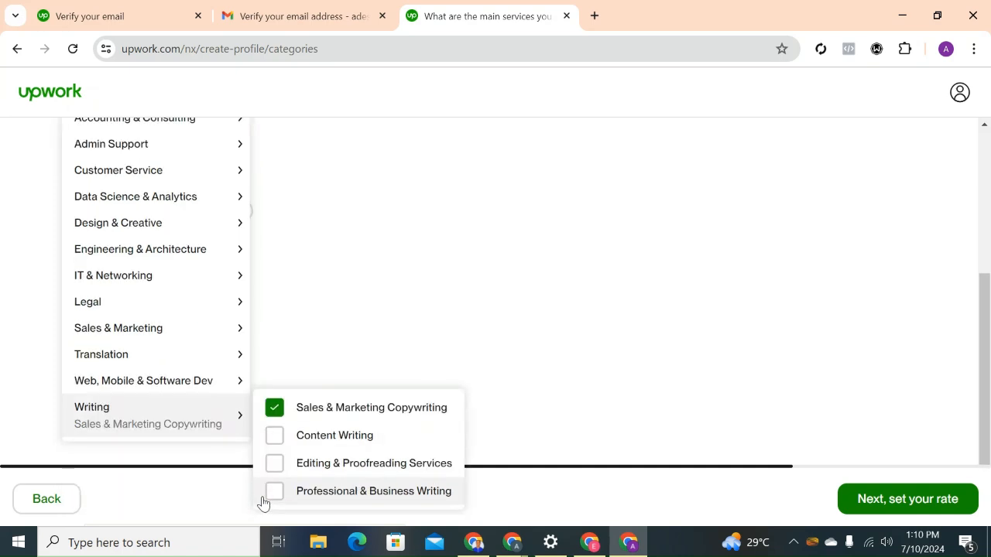
click(275, 439)
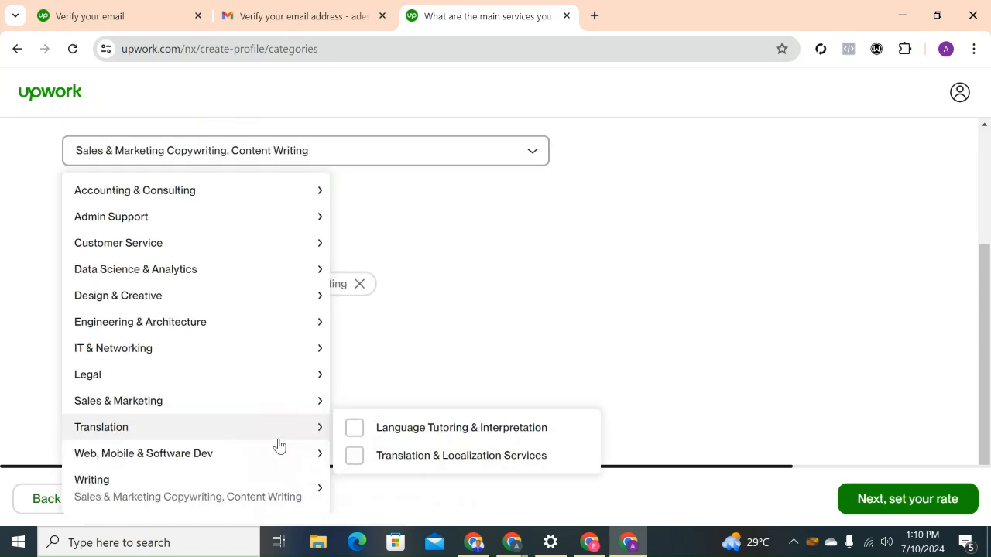
Add Language Tutoring & Interpretation and Translation & Localization Services from the Translation category, and continue to the hourly rate page.
click(350, 432)
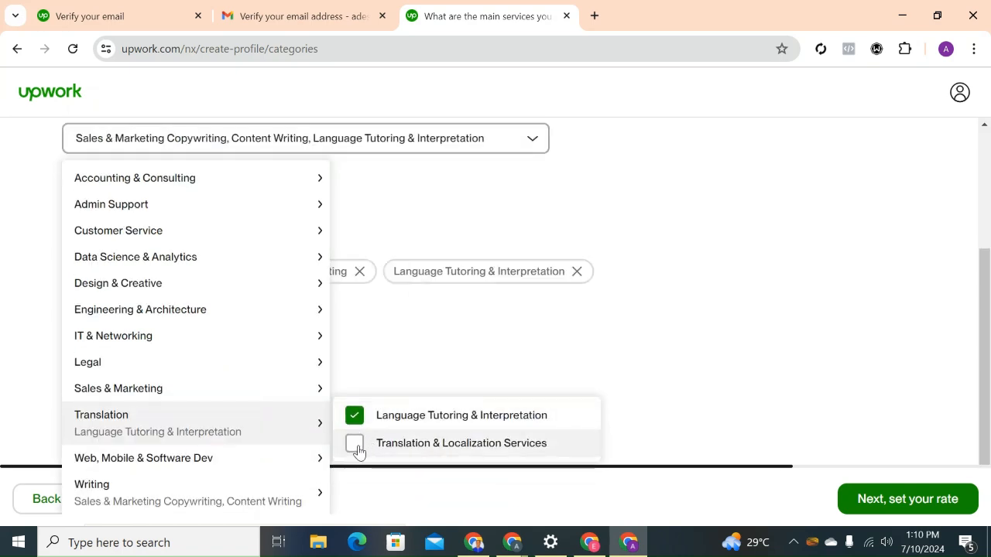
click(358, 447)
click(641, 331)
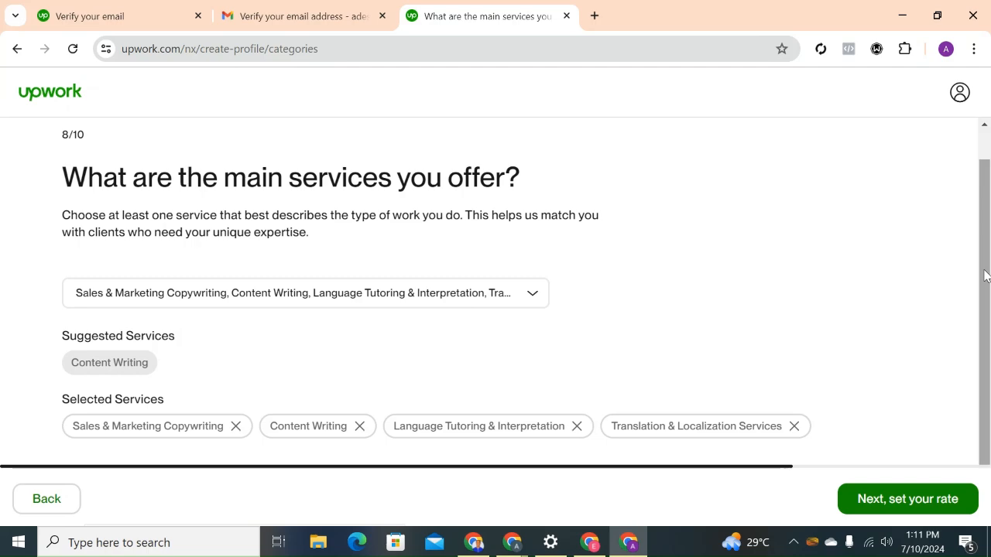
click(918, 496)
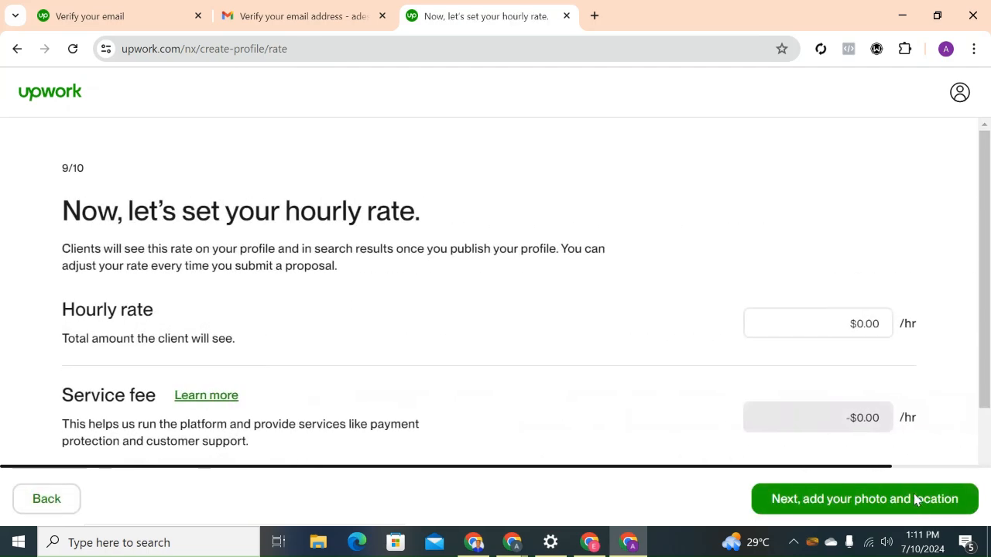
Set the hourly rate to $20 and continue to the photo and location page.
scroll(989, 297, down, 1)
drag(989, 297, 989, 344)
click(861, 229)
text(20)
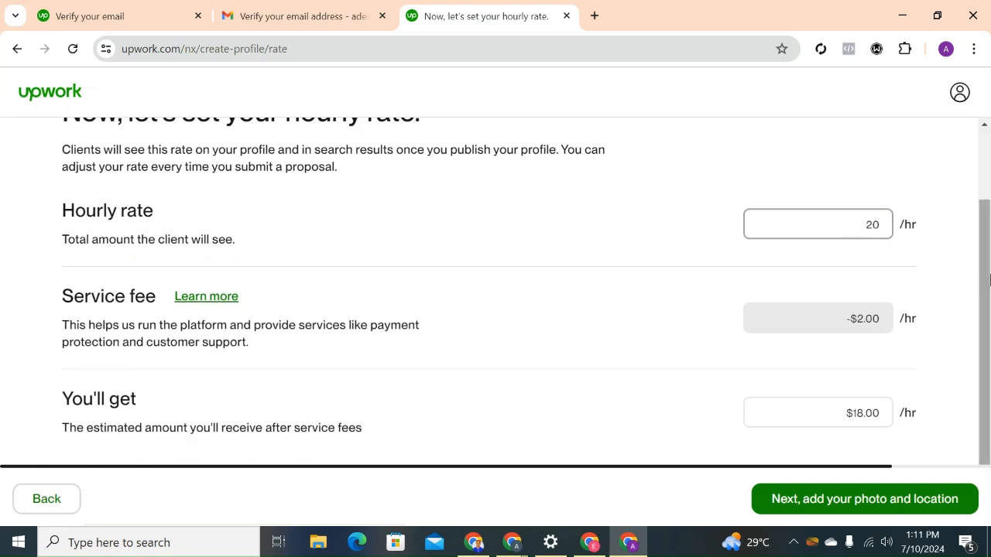
drag(988, 285, 988, 345)
click(881, 500)
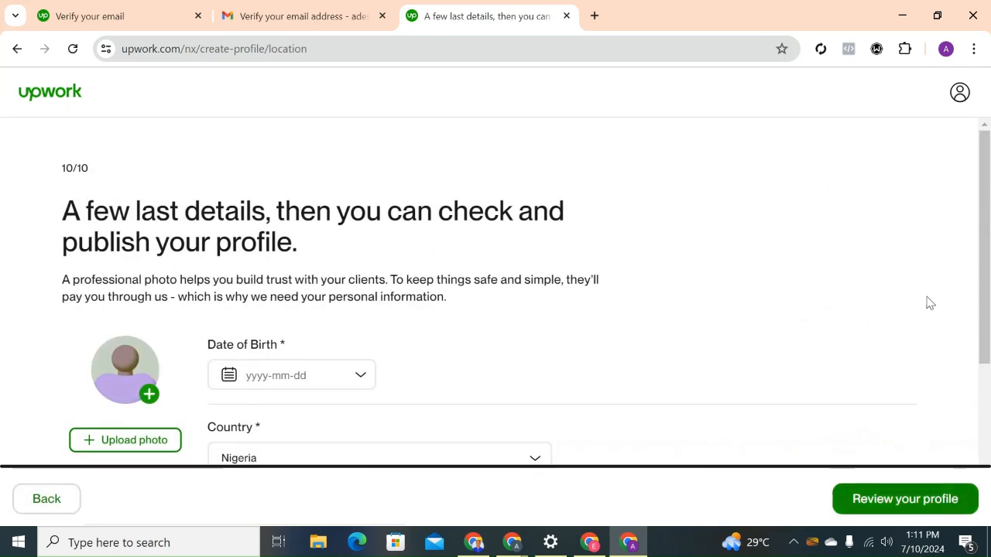
Start uploading a profile photo and check the Pictures folder and its Saved Pictures subfolder for an image.
drag(987, 294, 987, 330)
drag(988, 339, 984, 379)
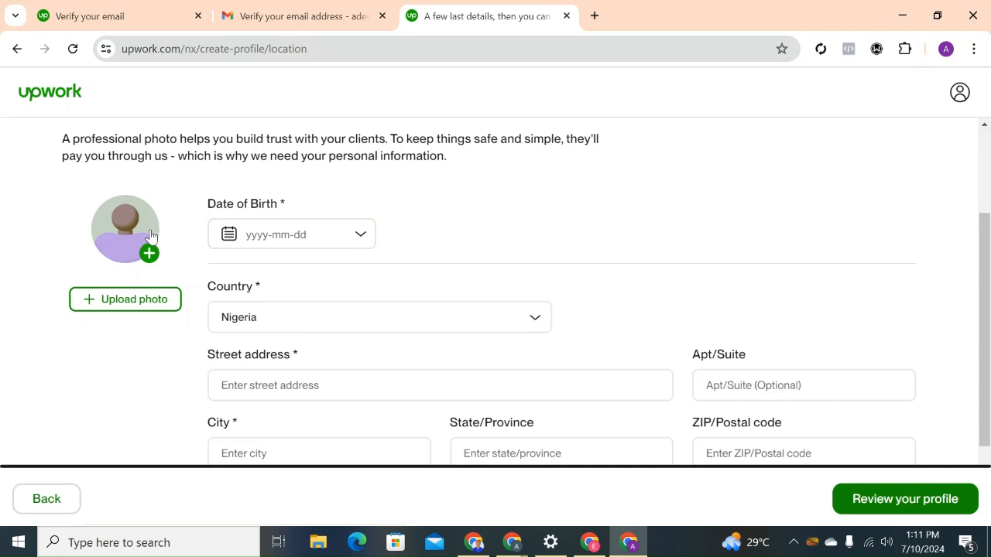
click(134, 300)
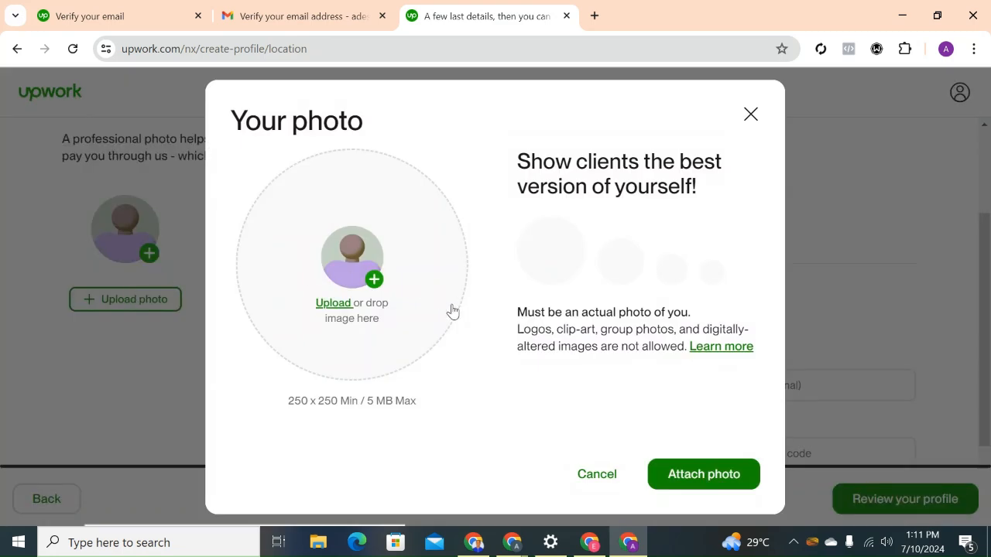
click(372, 282)
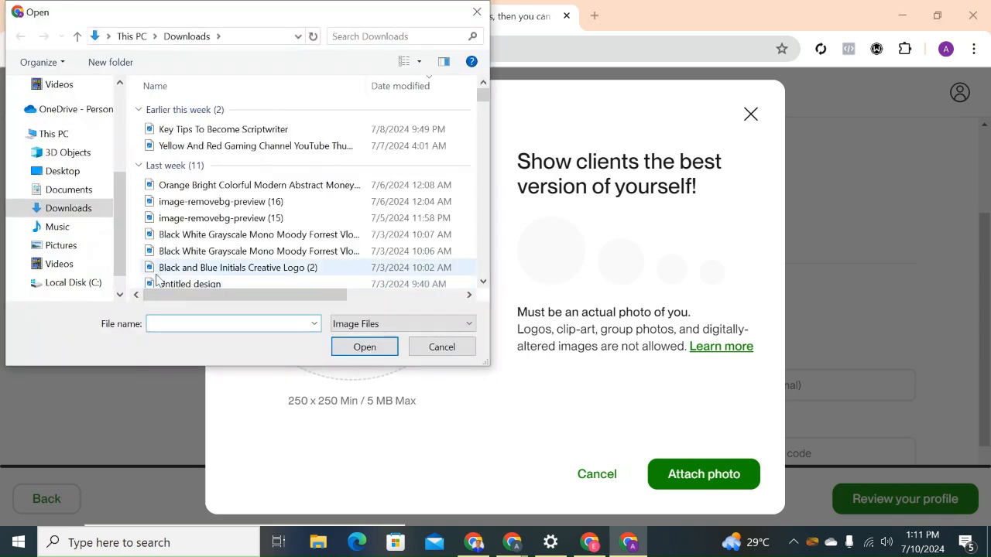
click(92, 253)
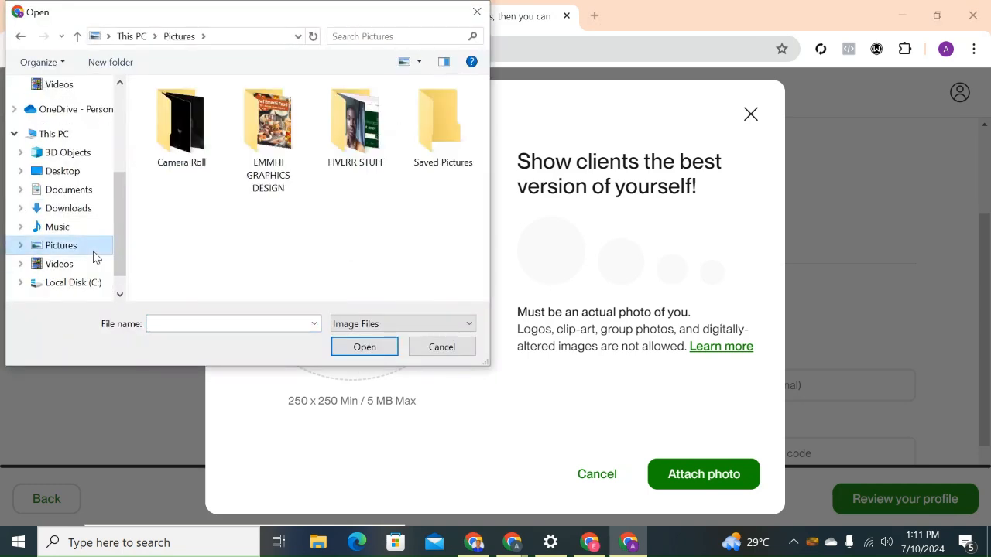
click(456, 159)
double_click(456, 159)
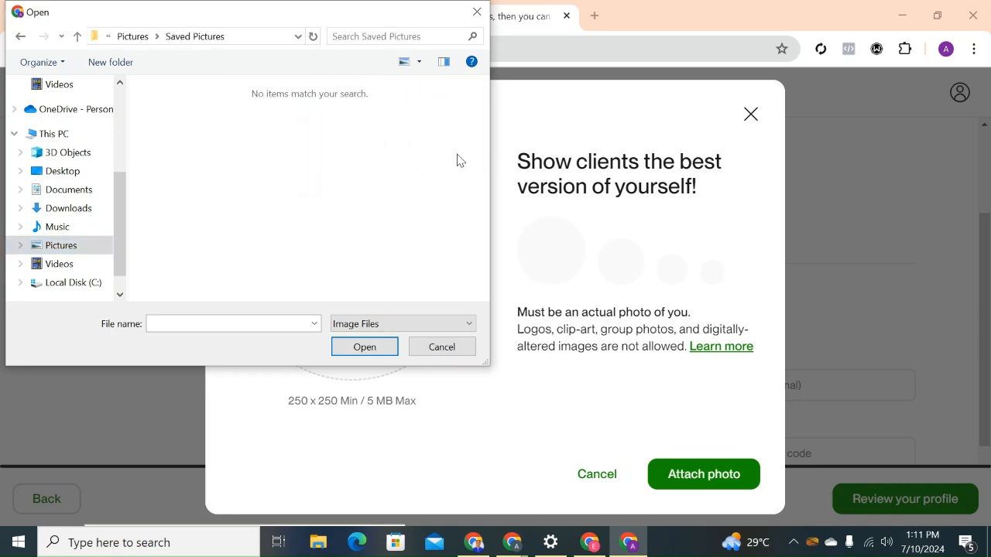
click(79, 243)
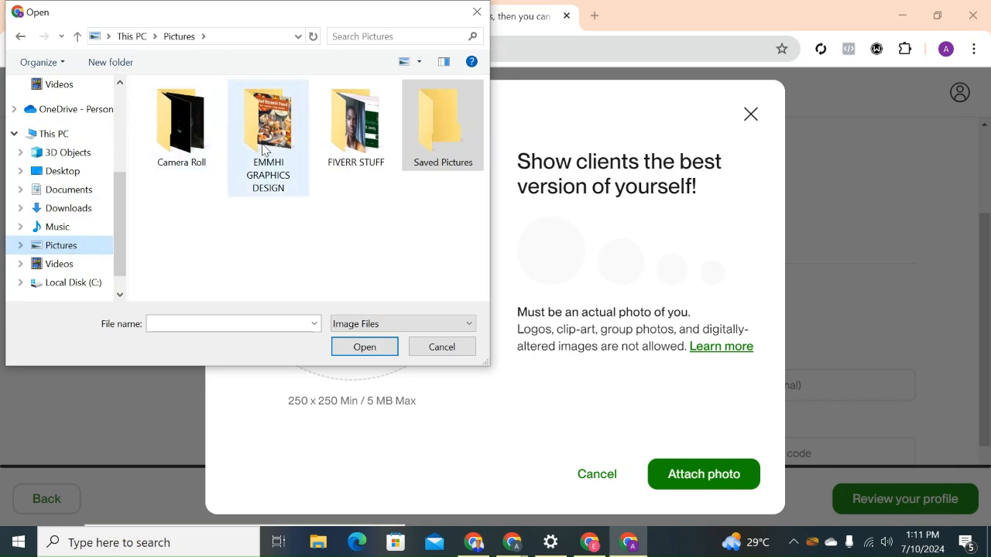
Look through the image files in the Downloads folder for a suitable profile picture.
click(77, 209)
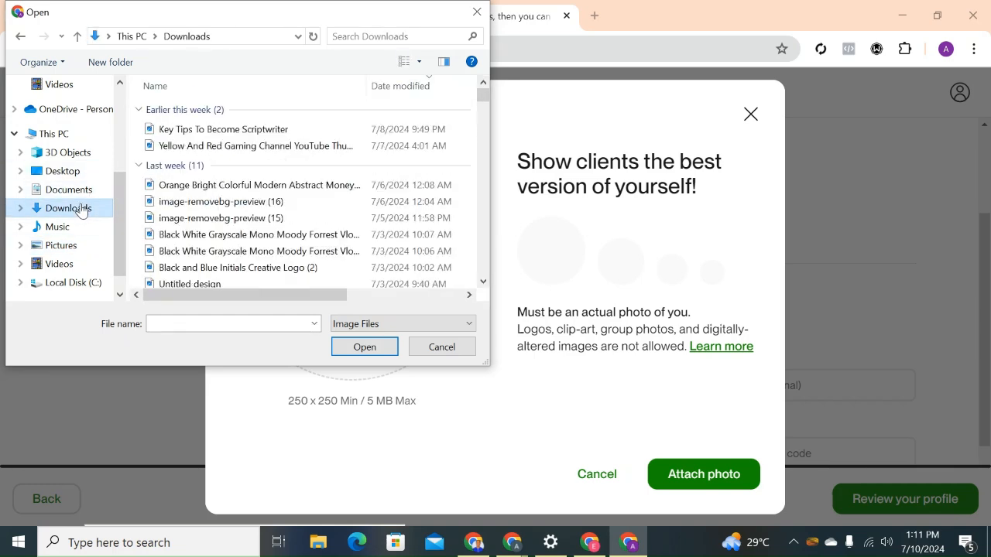
click(212, 148)
key(Down)
key(Down)
key(Down)
key(Down)
key(Down)
key(Down)
key(Down)
key(Down)
key(Down)
key(Down)
key(Down)
key(Down)
key(Down)
key(Down)
key(Down)
key(Down)
key(Down)
key(Down)
key(Down)
key(Down)
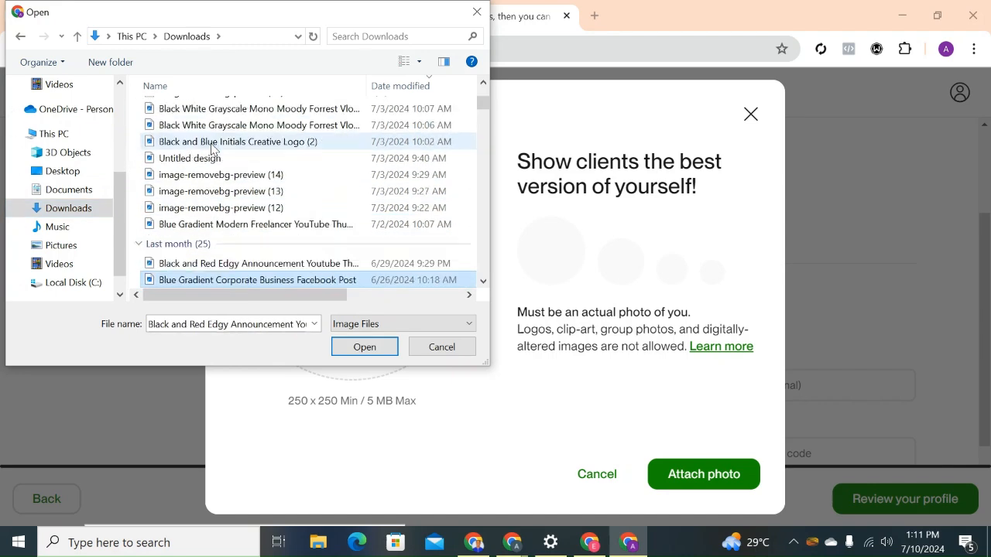
key(Down)
key(Down)
key(Down)
key(Down)
key(Down)
key(Down)
key(Down)
key(Down)
key(Down)
key(Down)
key(Down)
key(Down)
key(Down)
key(Down)
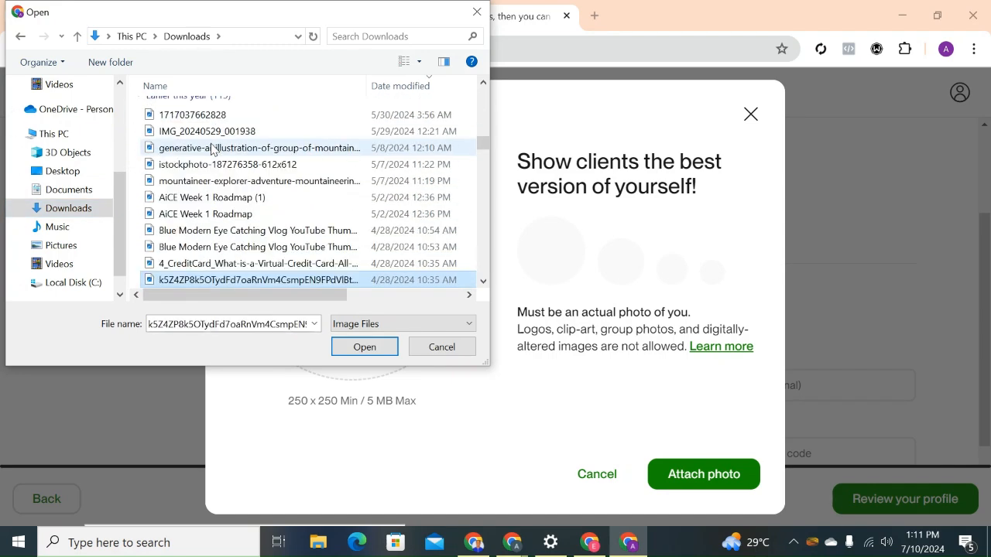
key(Up)
key(Up)
key(Up)
key(Up)
key(Up)
key(Up)
key(Up)
key(Up)
key(Up)
key(Up)
key(Up)
key(Up)
key(Up)
key(Up)
key(Up)
key(Up)
key(Up)
key(Up)
key(Up)
key(Up)
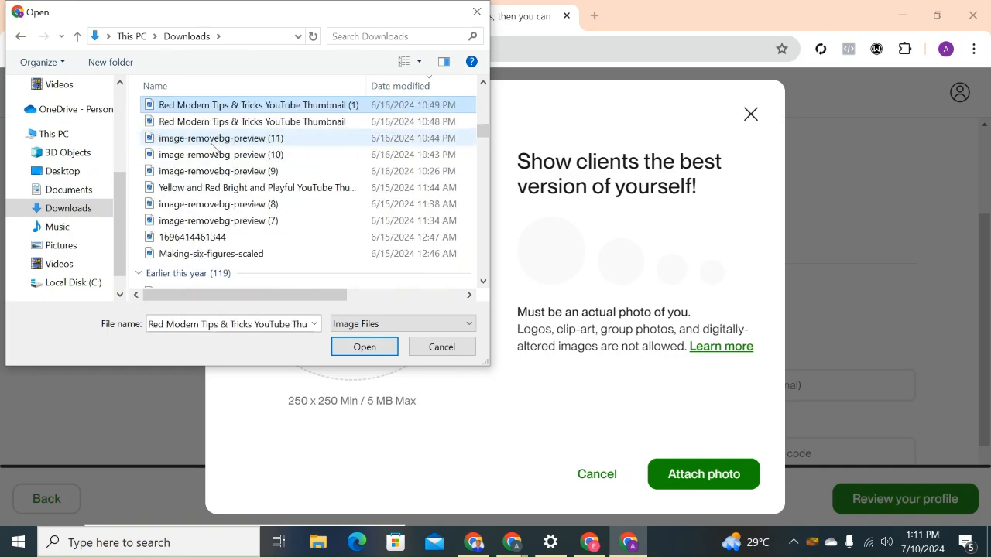
key(Up)
key(Up)
key(Up)
key(Up)
key(Up)
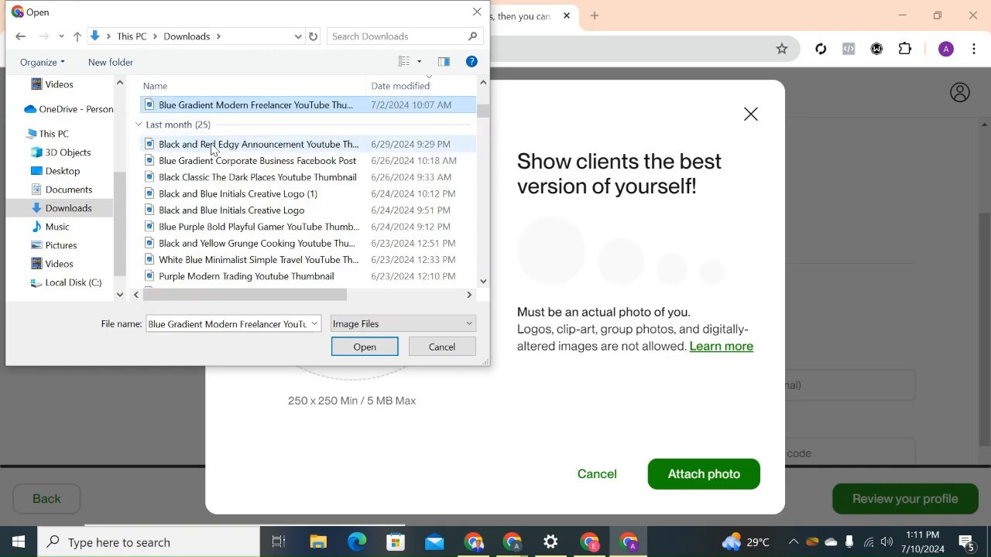
key(Up)
key(Up)
key(Up)
key(Up)
key(Up)
key(Up)
key(Up)
key(Up)
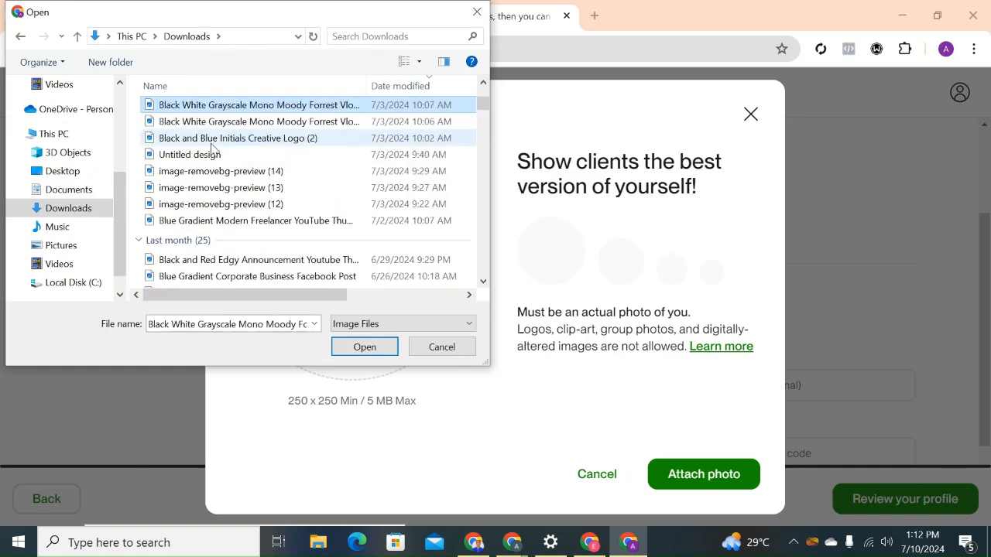
key(Up)
key(Up)
key(Up)
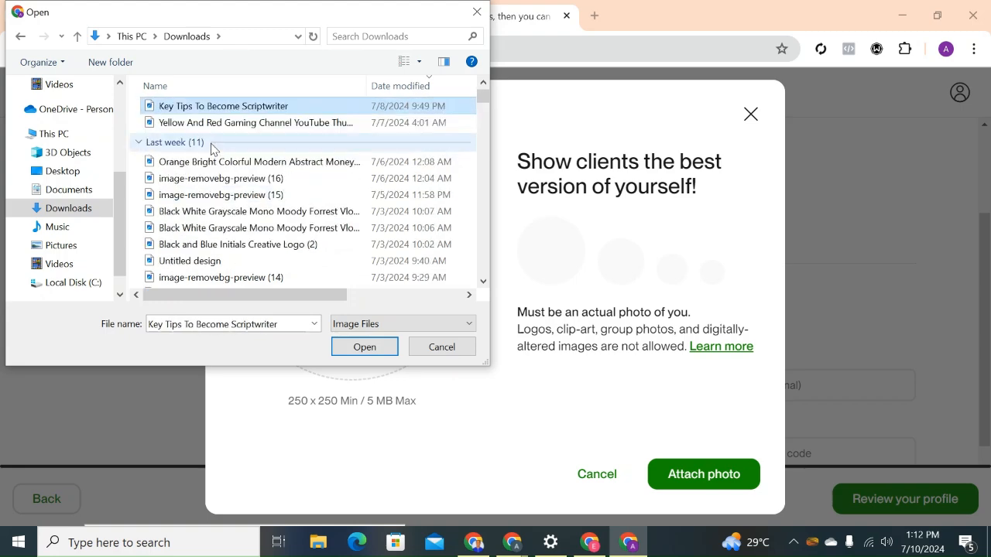
key(Down)
key(Down)
key(Down)
key(Down)
key(Down)
key(Down)
key(Down)
key(Down)
key(Down)
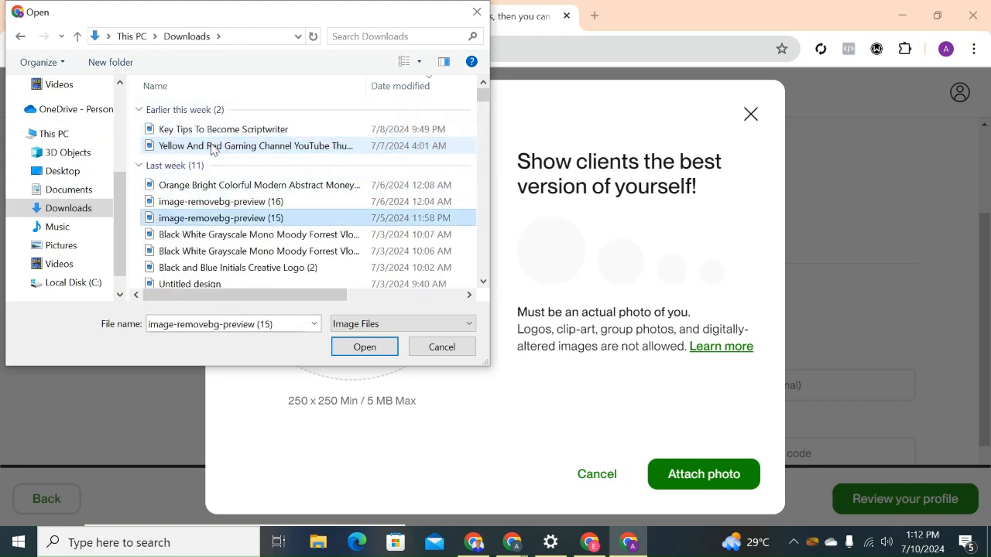
key(Down)
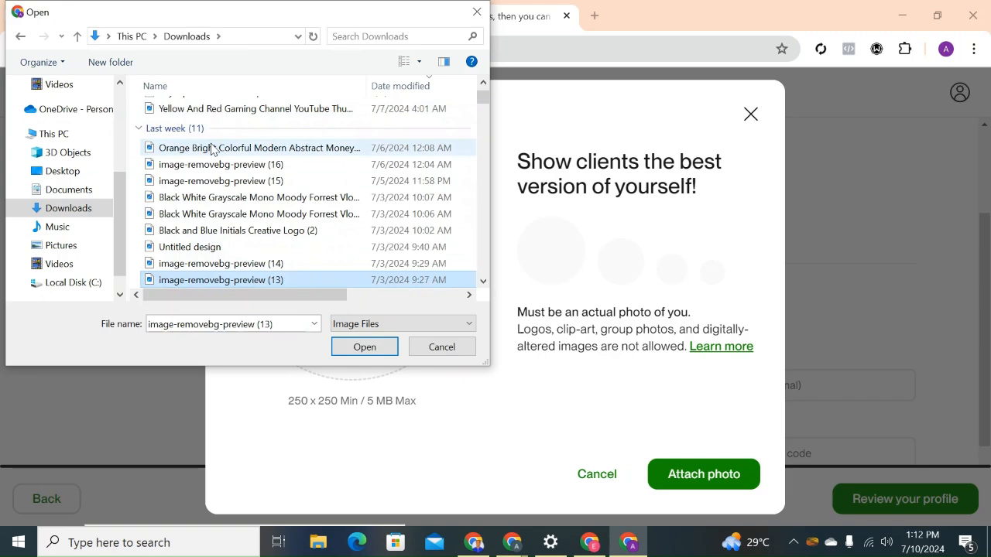
key(Down)
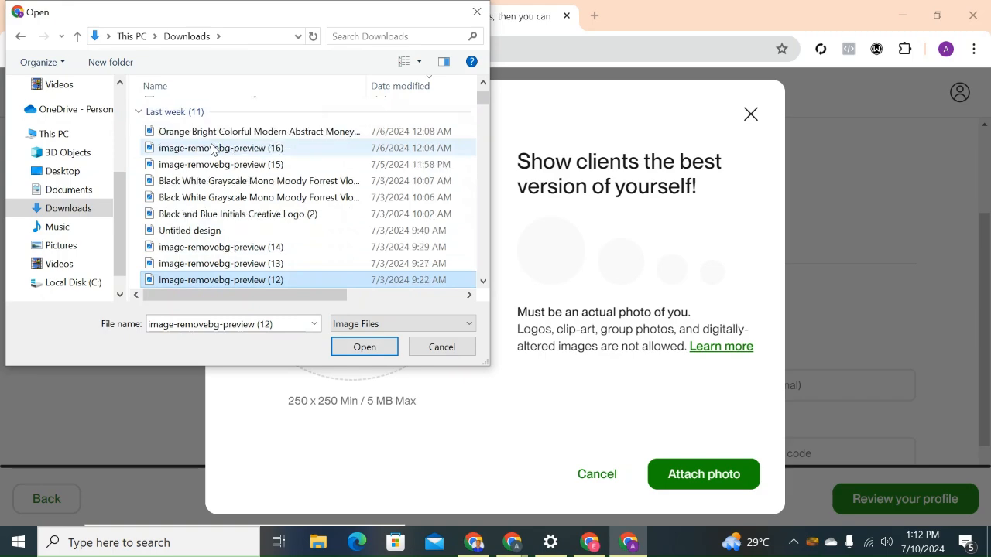
Upload the image "Black and Blue Initials Creative Logo (2)", enlarge it slightly in the crop circle and attach it as the profile photo.
click(252, 215)
click(348, 356)
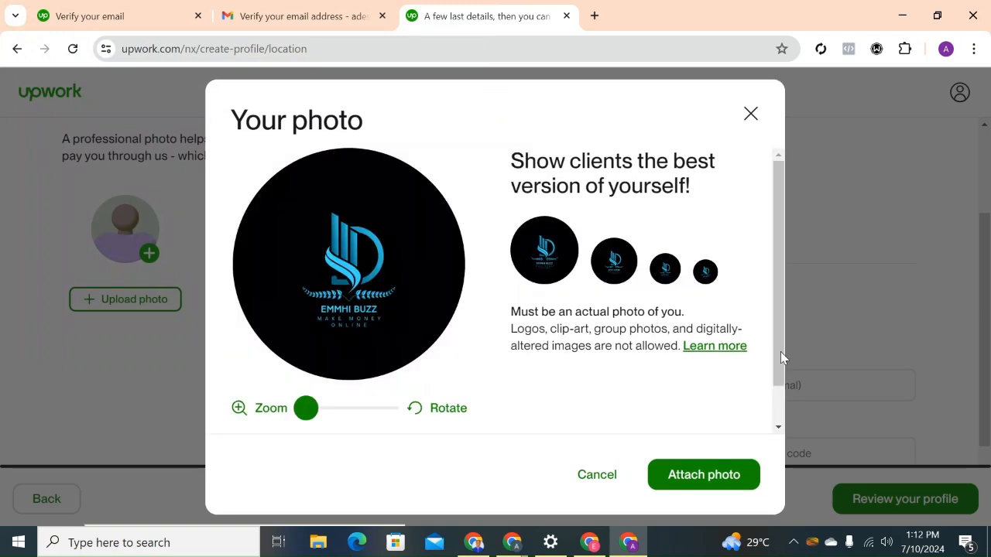
drag(780, 351, 771, 412)
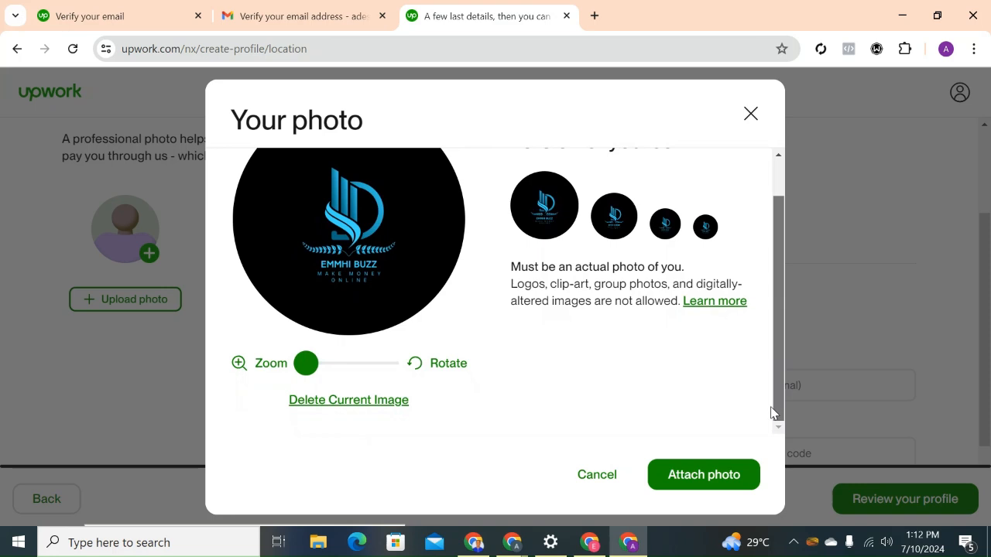
drag(307, 364, 318, 365)
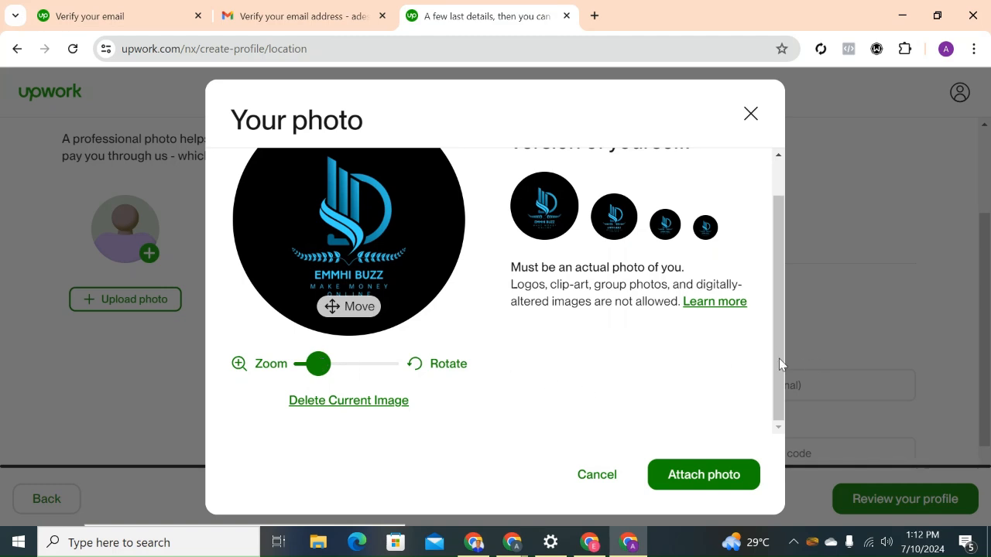
click(704, 473)
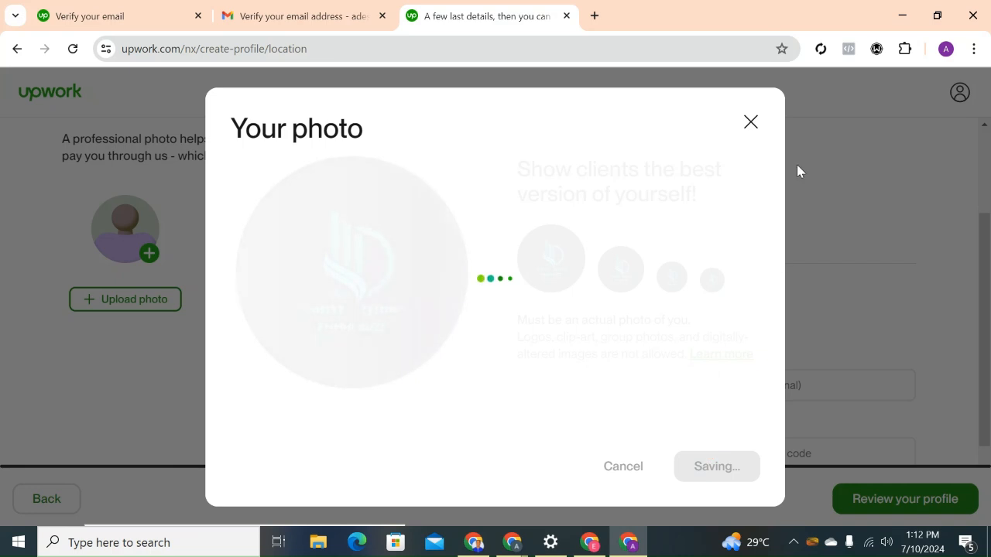
click(747, 126)
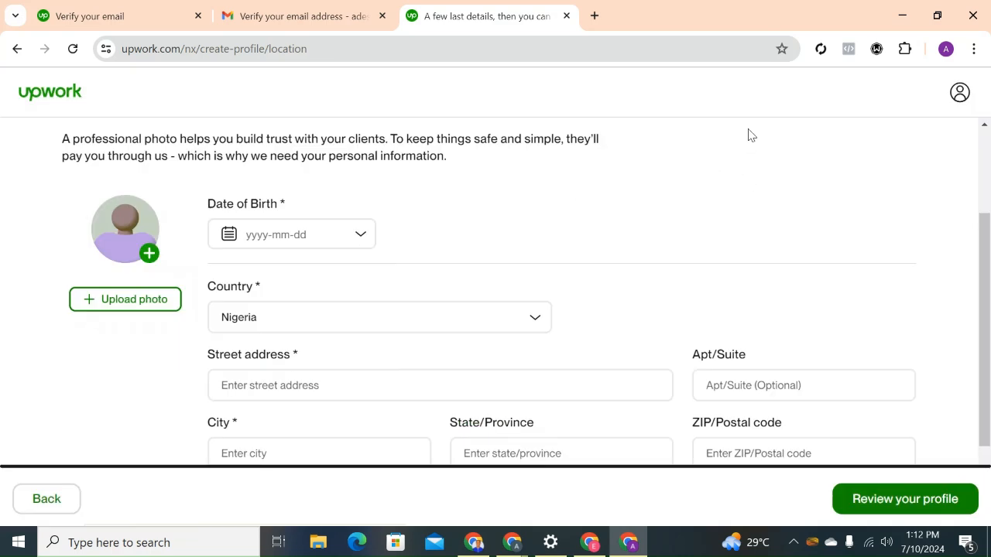
Set the date of birth by choosing the year, month and day in the date picker.
click(361, 237)
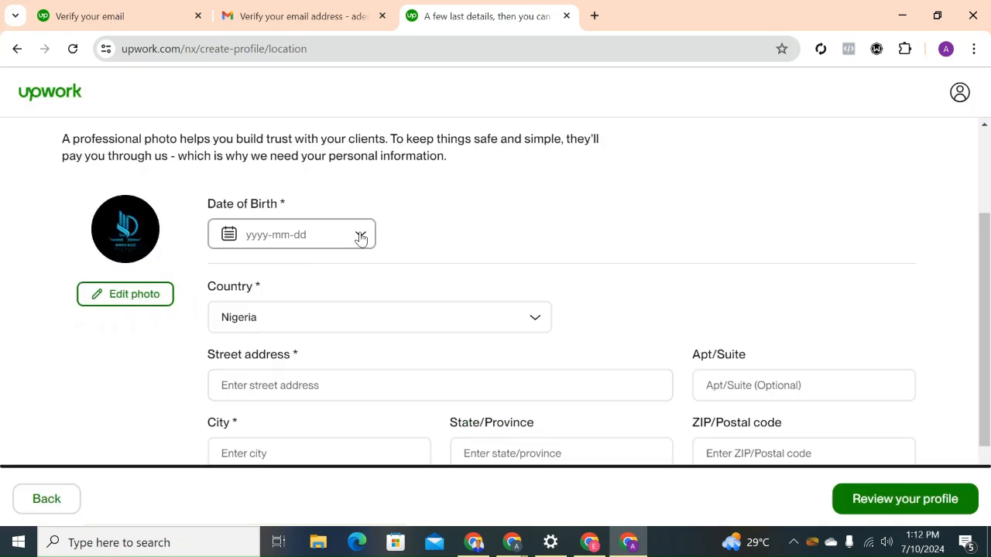
click(372, 278)
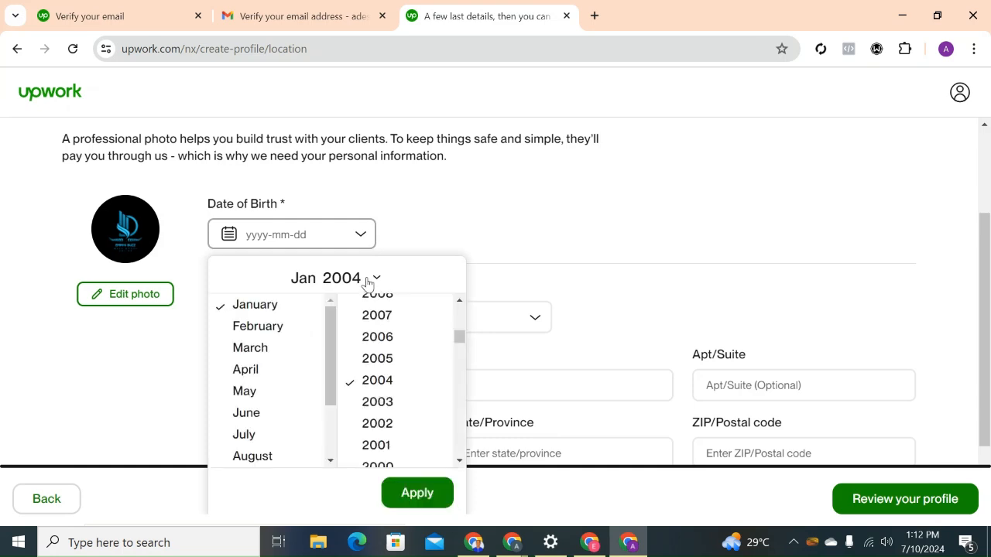
click(460, 302)
click(460, 302)
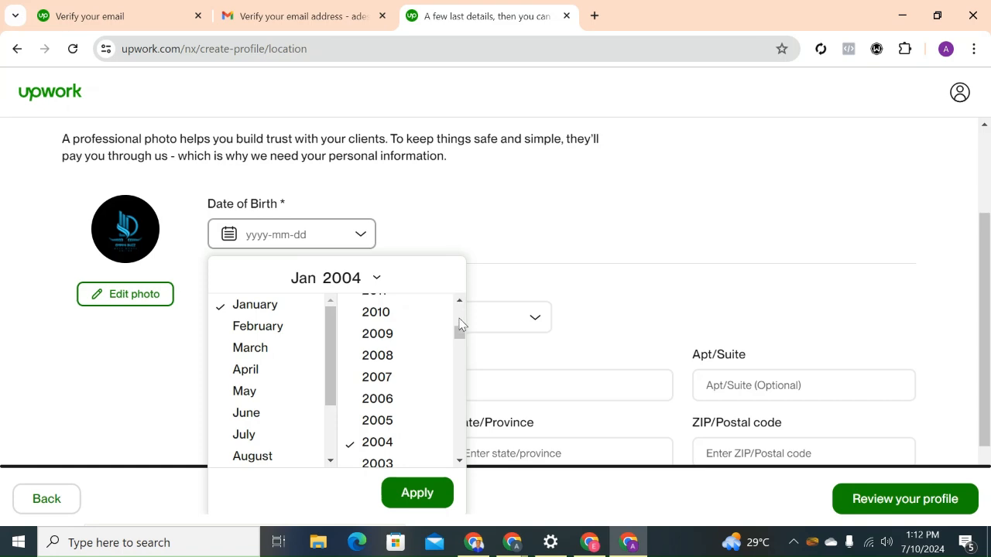
click(460, 302)
click(459, 302)
click(460, 302)
click(460, 302)
click(459, 302)
click(459, 302)
click(459, 302)
click(460, 302)
click(460, 301)
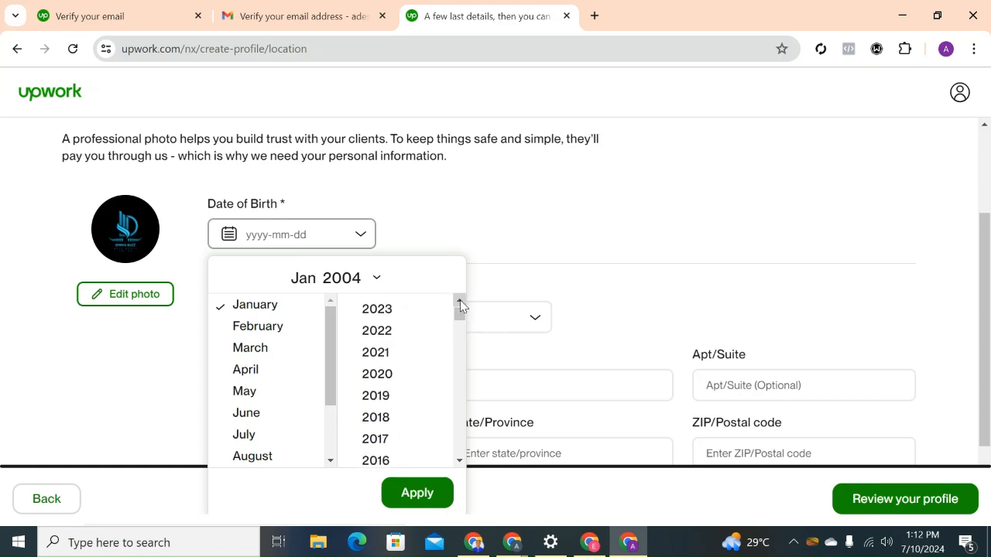
drag(460, 313, 460, 342)
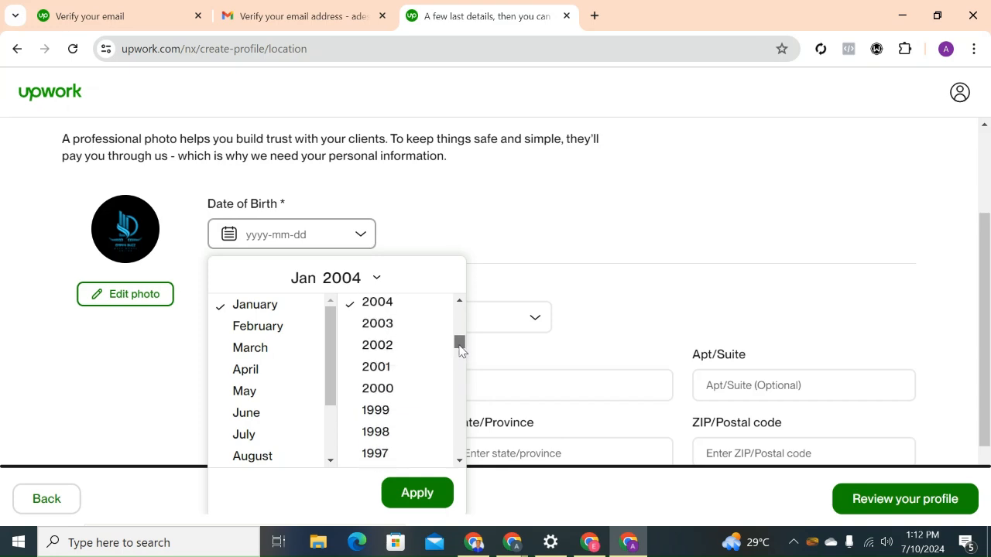
click(408, 346)
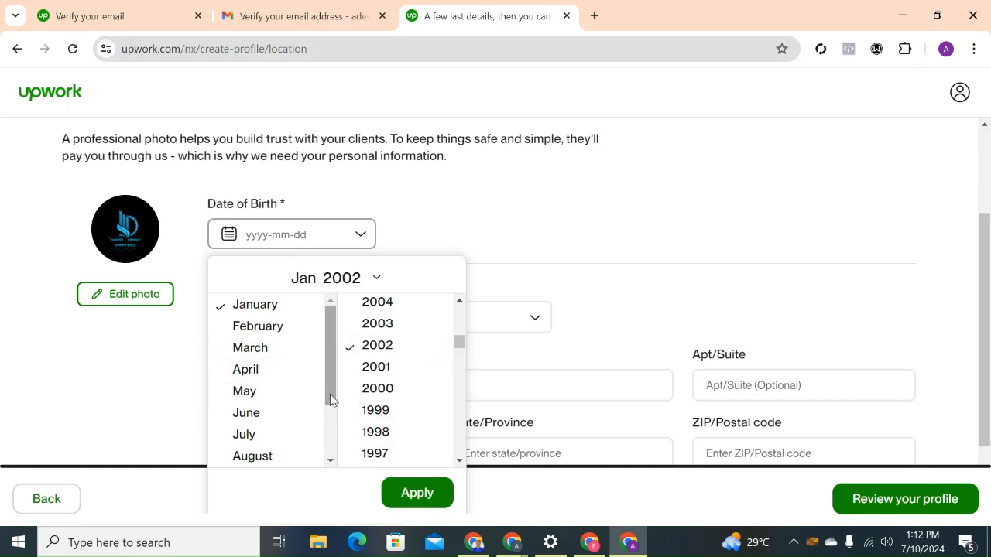
click(380, 367)
drag(329, 385, 329, 432)
click(303, 443)
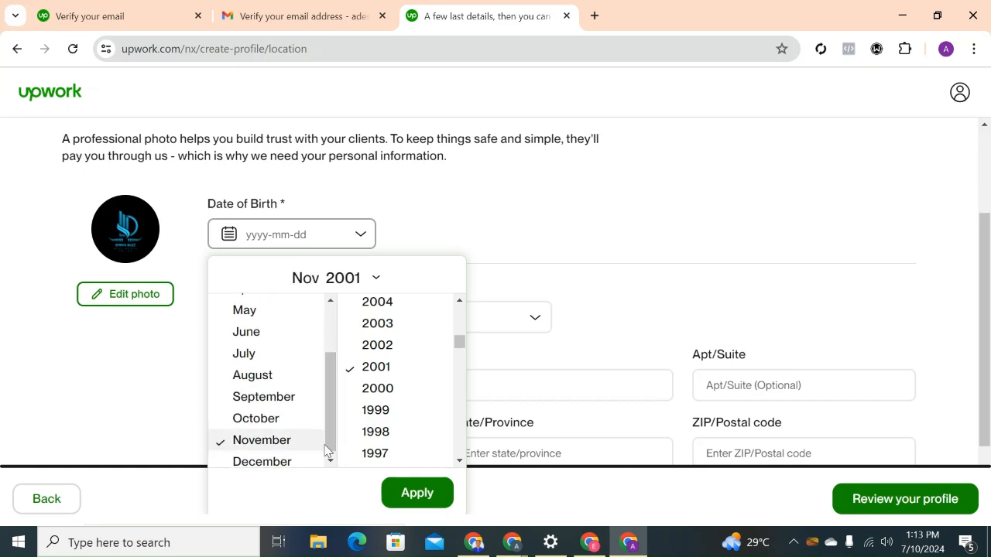
click(405, 494)
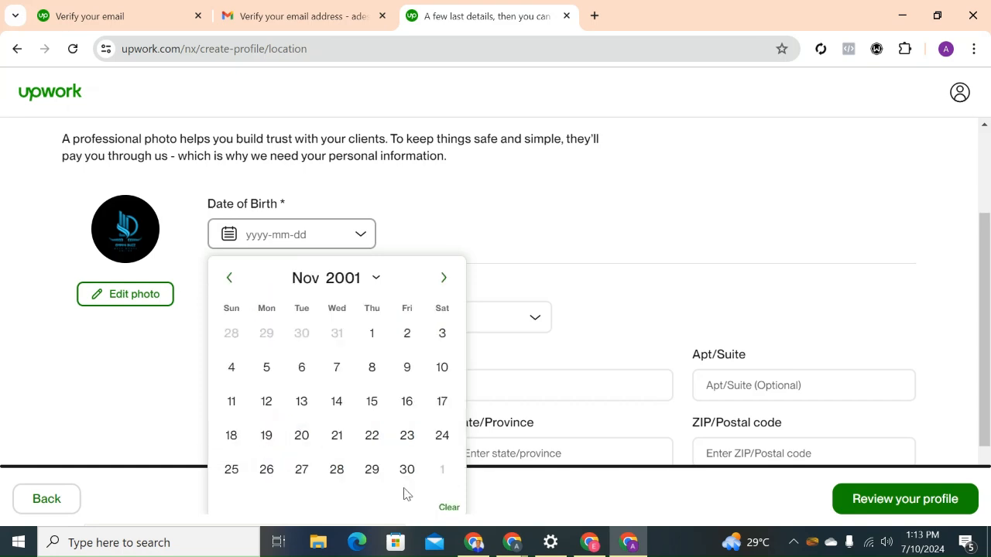
click(336, 401)
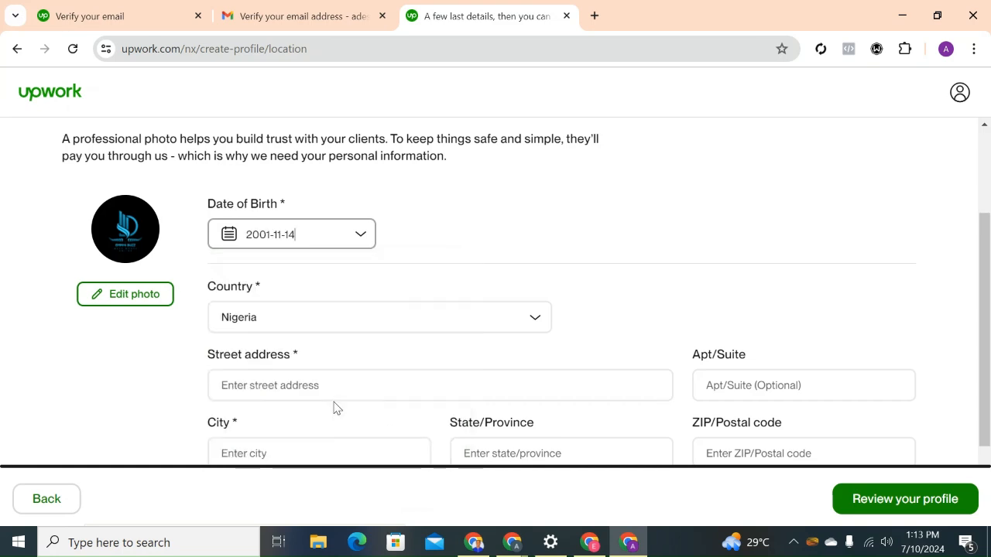
Fill in the street address with the freelancer's house number and street.
drag(985, 291, 989, 345)
click(621, 301)
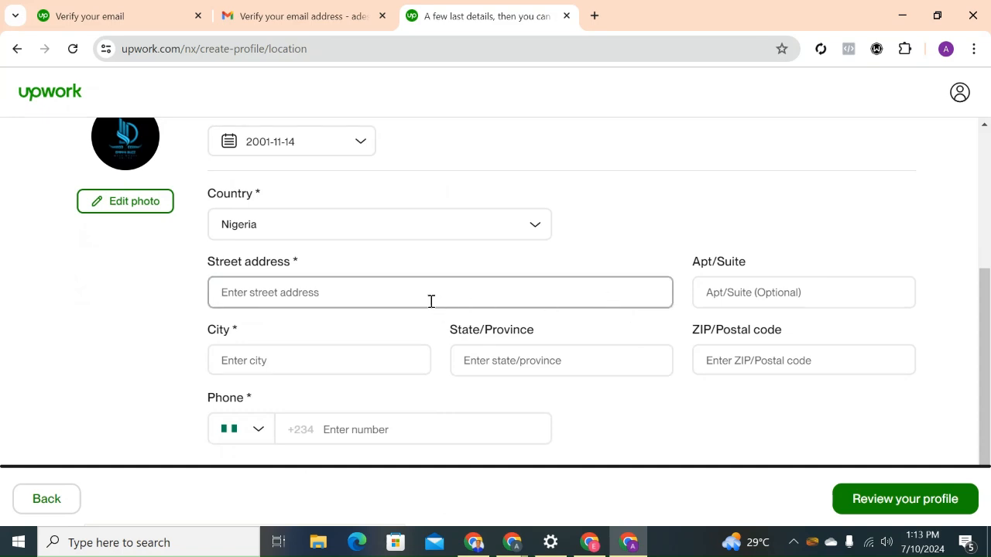
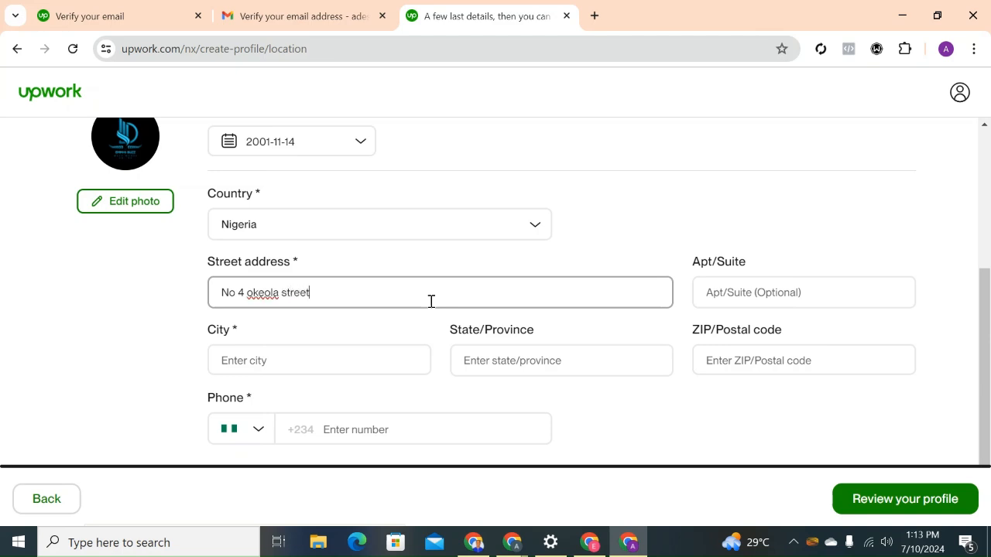
Select the freelancer's city from the matching suggestions and enter the ZIP/postal code.
click(369, 352)
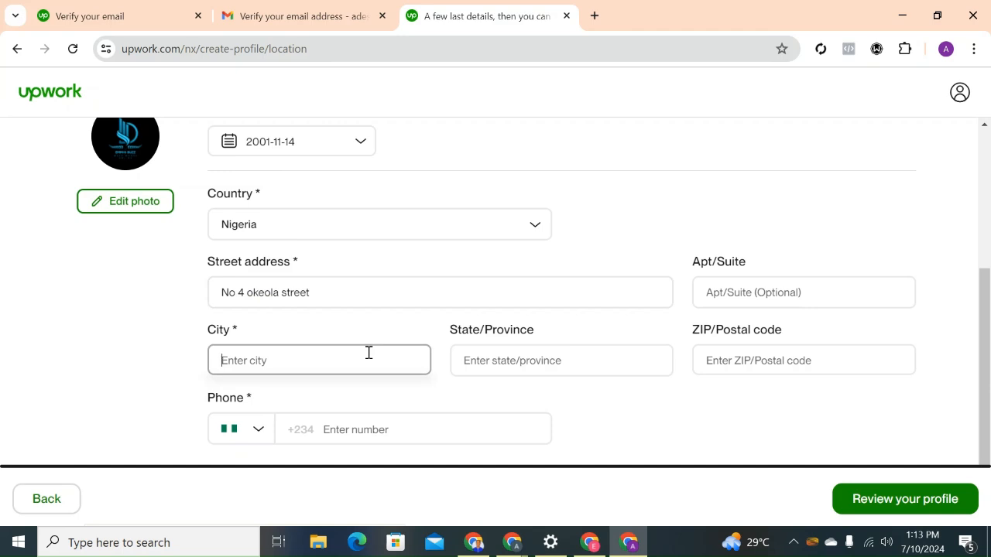
text(ib)
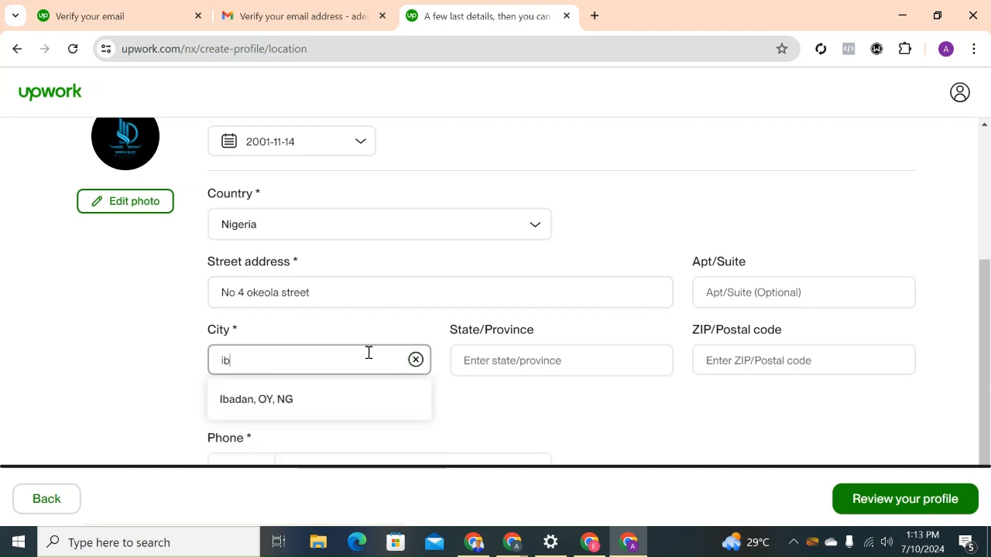
text(ad)
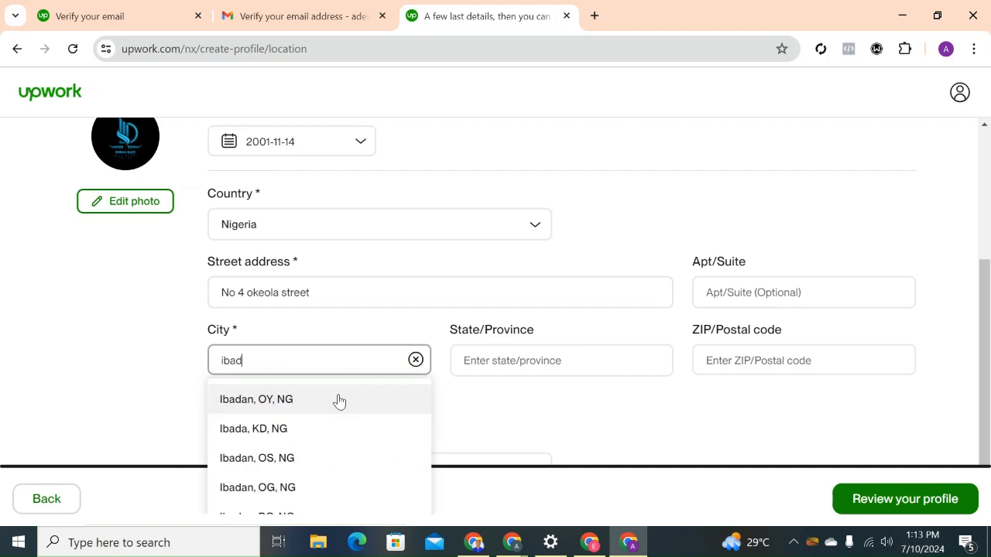
click(339, 400)
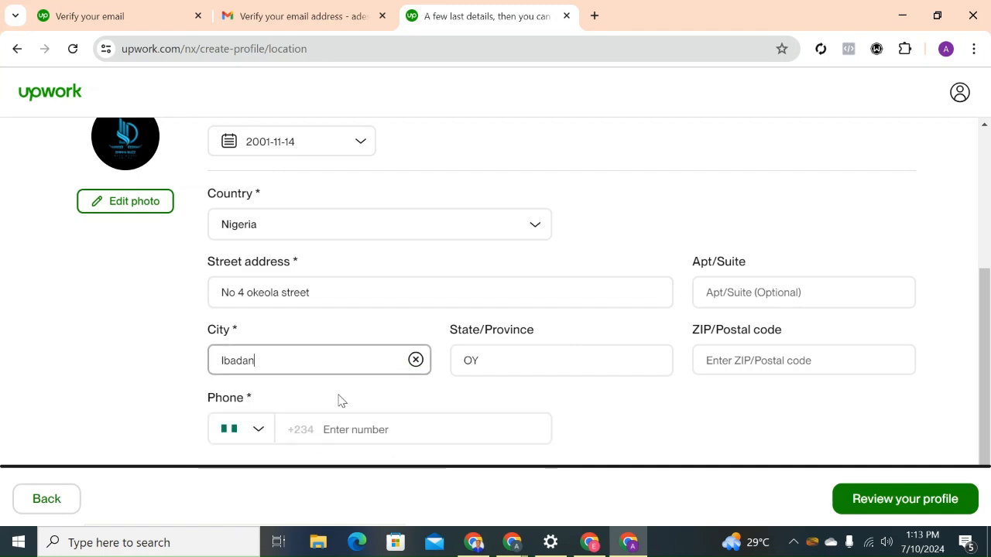
click(756, 367)
text(200)
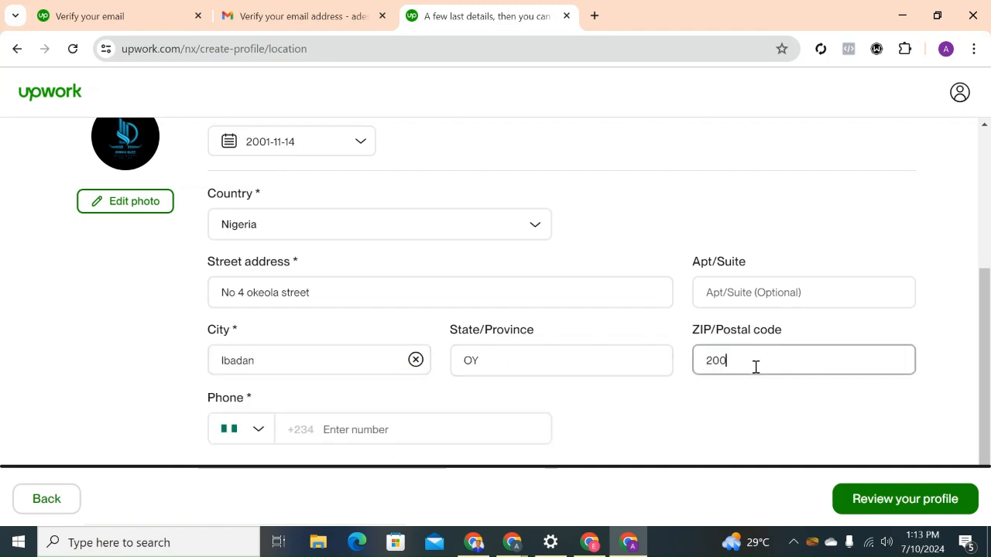
text(212)
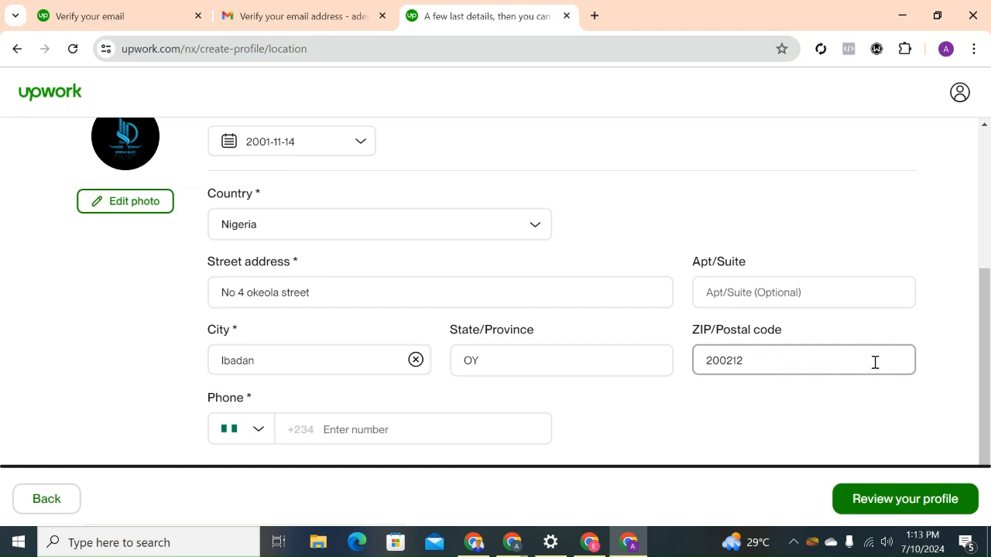
click(990, 355)
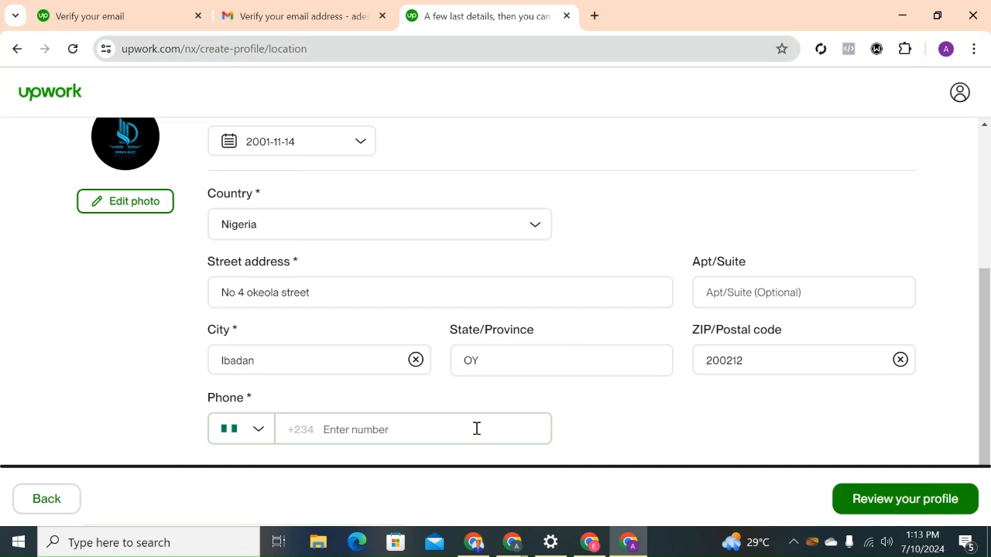
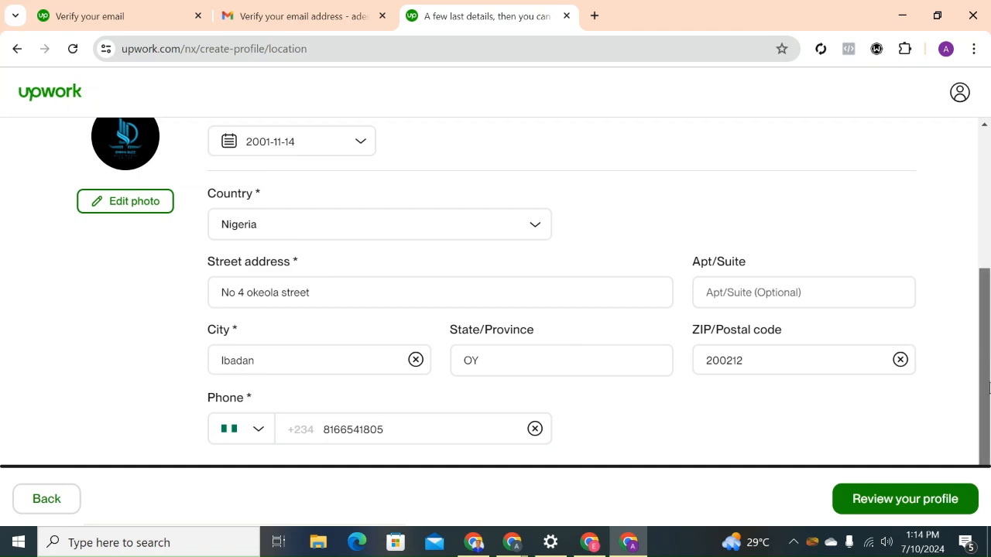
Enter the freelancer's phone number with the Nigerian country code and continue to the profile review.
click(916, 498)
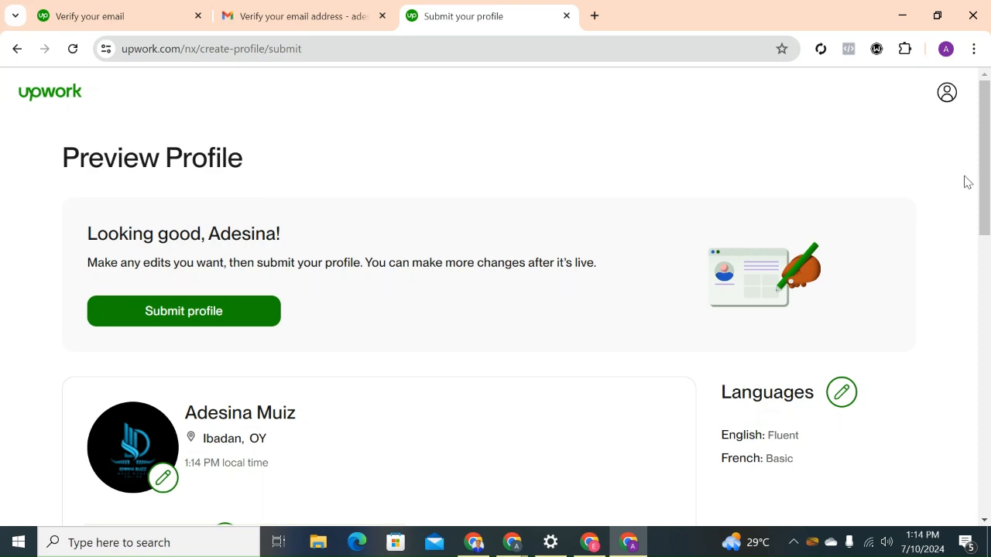
Check the profile preview, submit the profile and open the finished profile page.
drag(983, 186, 983, 214)
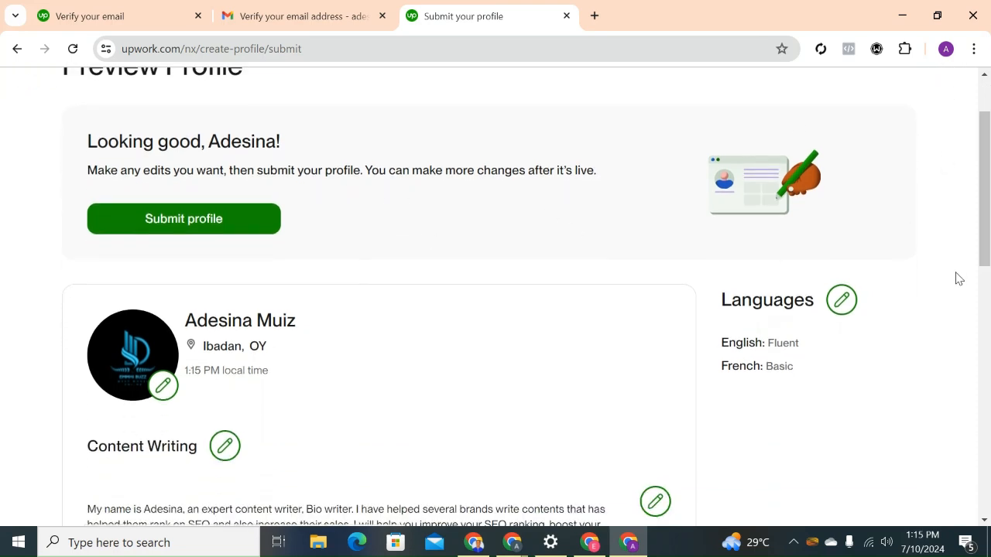
drag(984, 240, 988, 178)
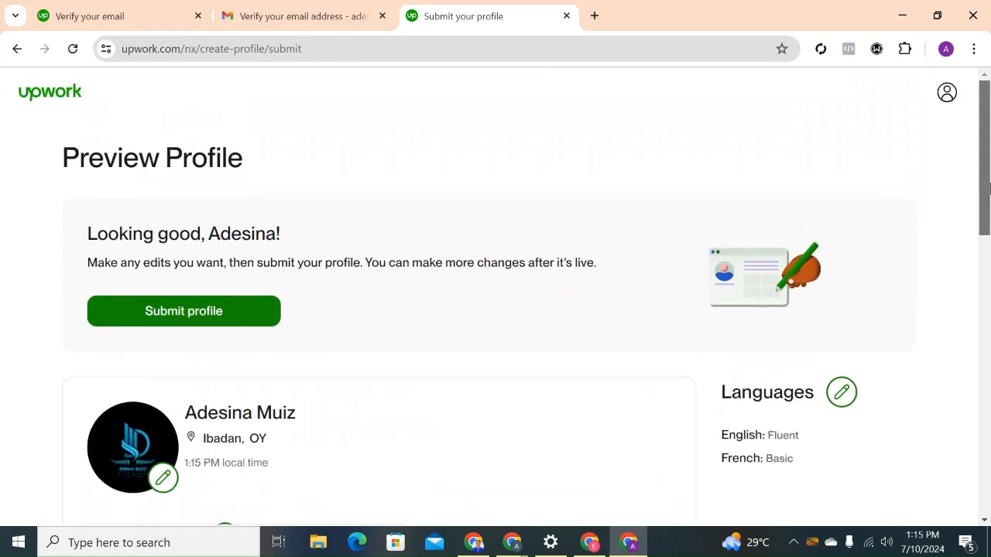
click(246, 325)
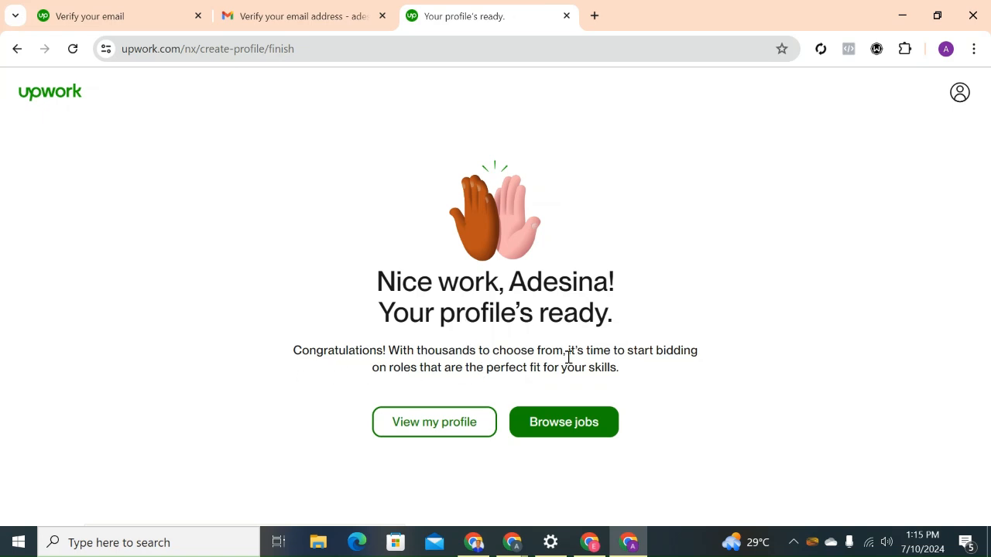
click(431, 419)
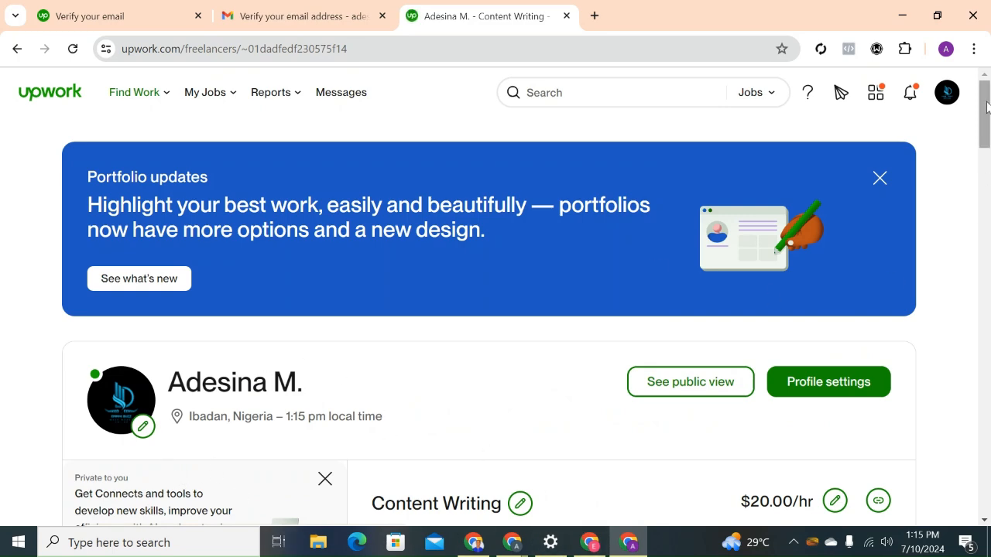
Look through the profile settings and the account's contact info page.
drag(987, 106, 986, 139)
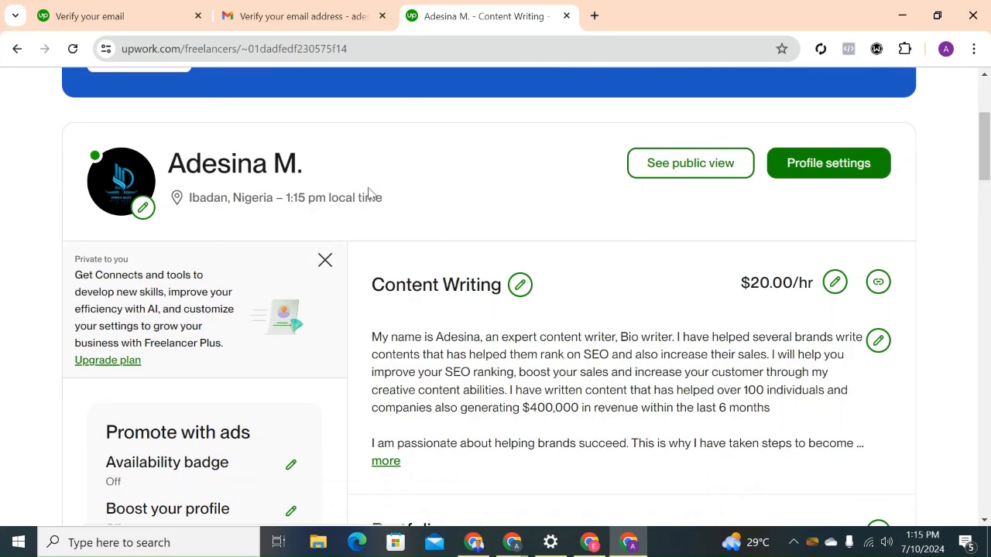
click(801, 173)
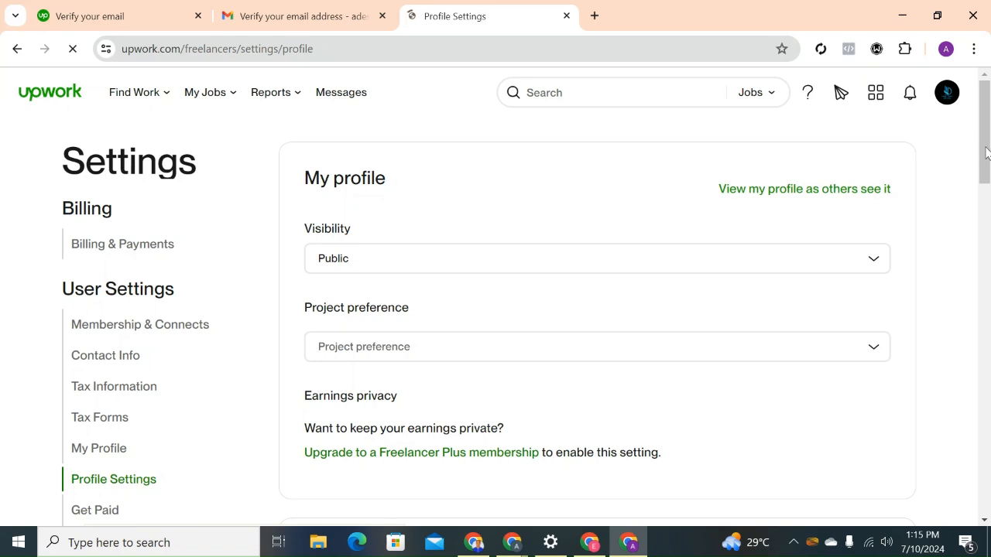
scroll(988, 158, down, 3)
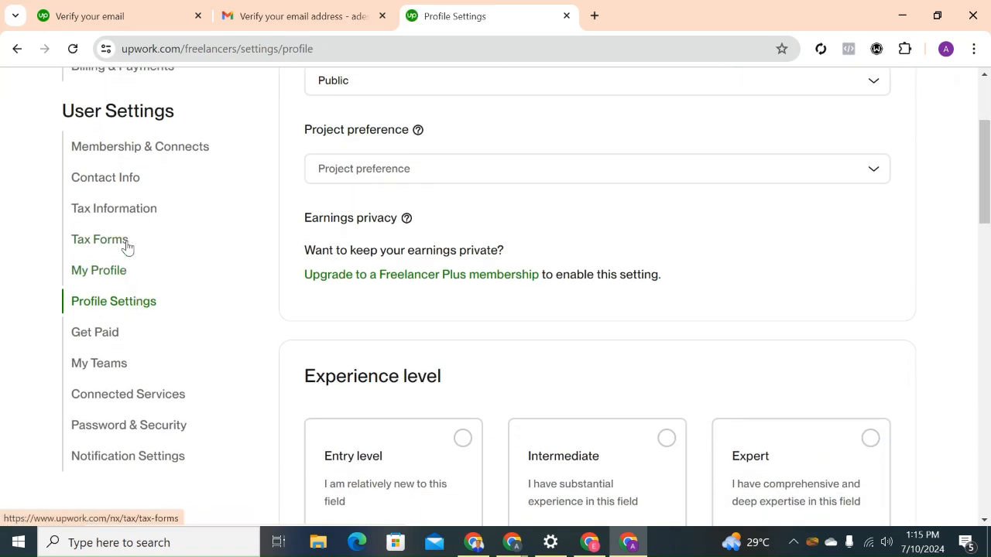
click(114, 180)
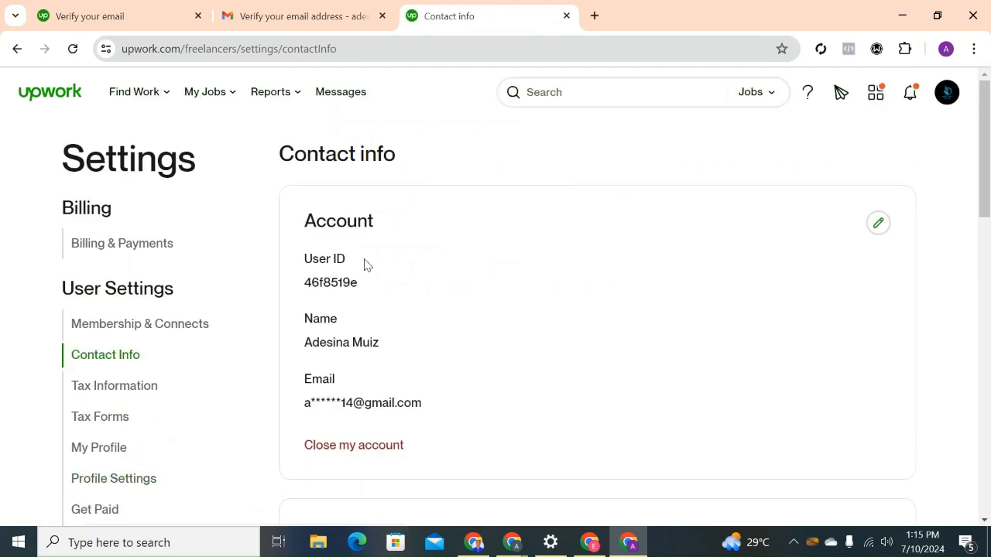
drag(984, 161, 986, 212)
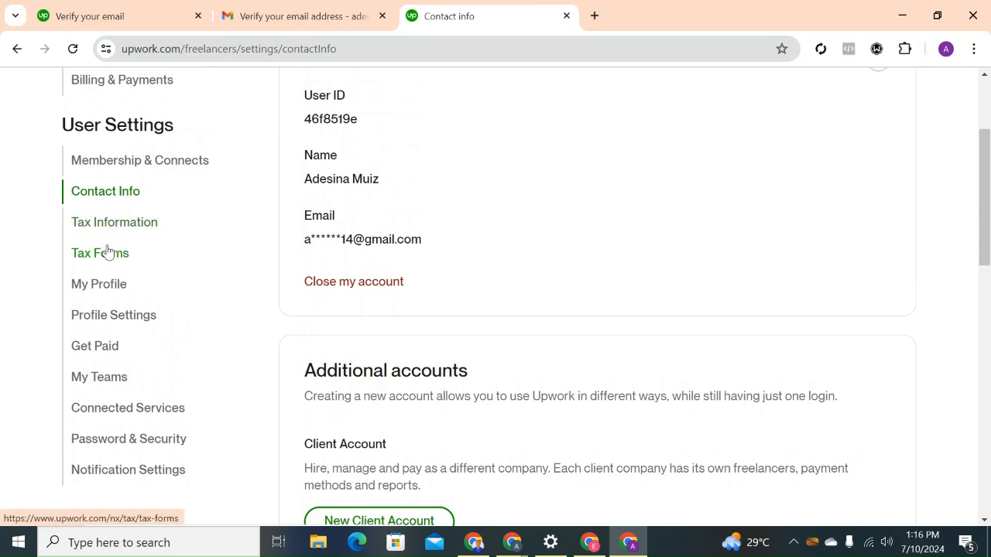
Look over the new freelancer profile page and the visibility, project preference and experience level options in its profile settings.
click(108, 283)
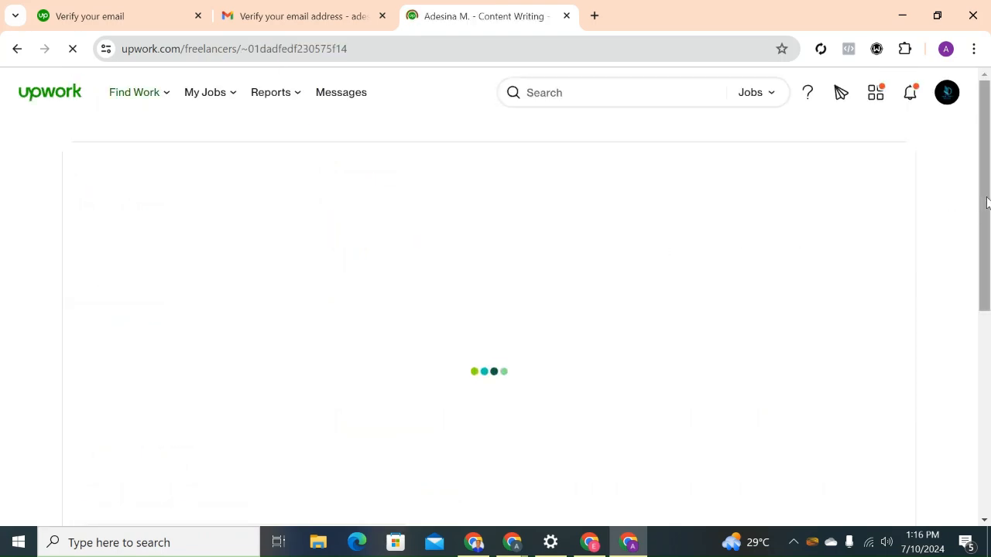
scroll(986, 203, down, 5)
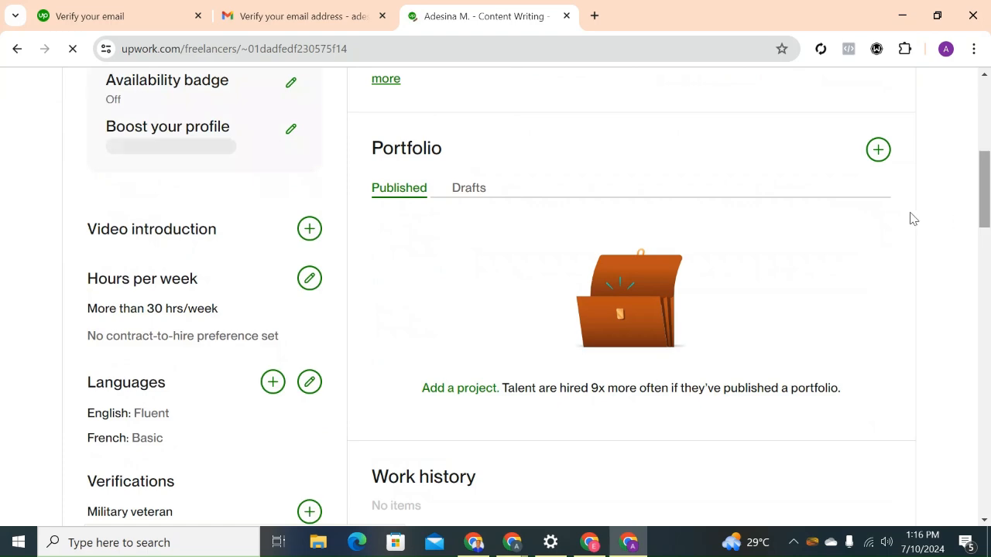
drag(988, 203, 980, 132)
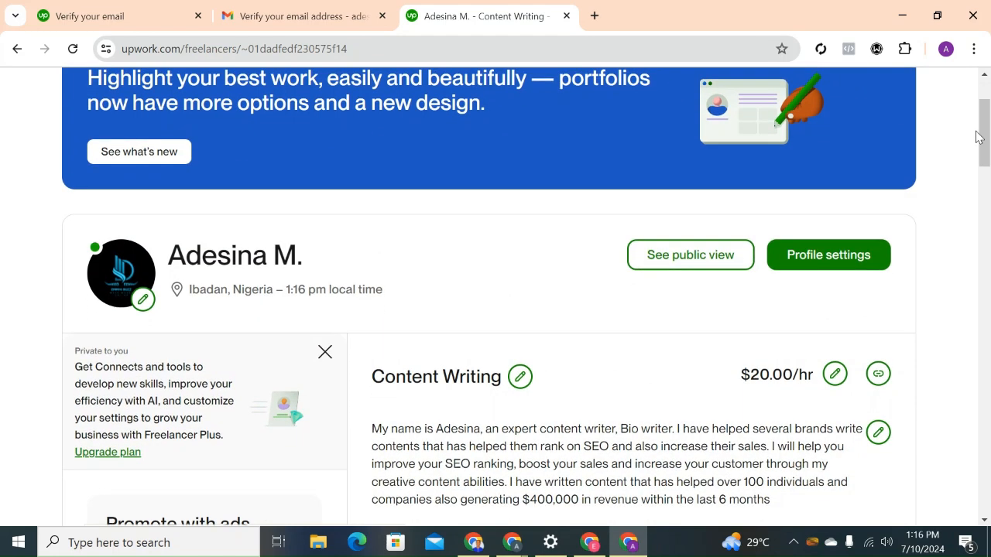
click(820, 261)
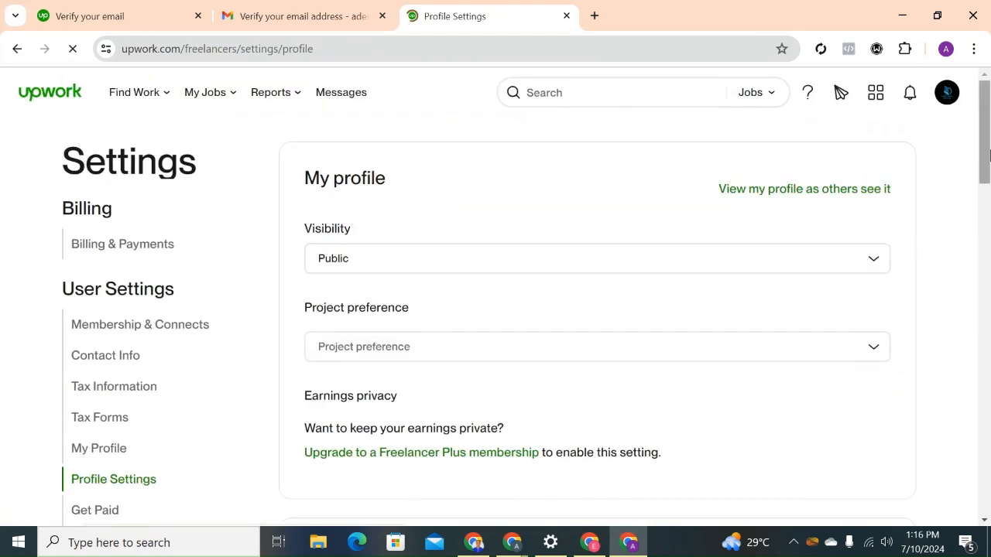
drag(989, 154, 984, 203)
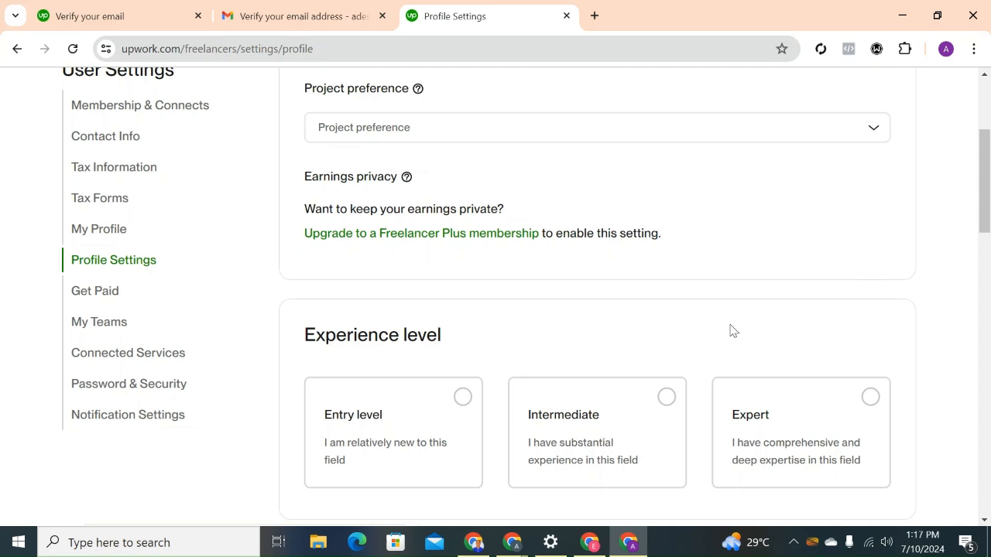
Switch to the established account's profile, close the open profile overview editor and license tip, and examine its verifications, portfolio and skills.
click(597, 545)
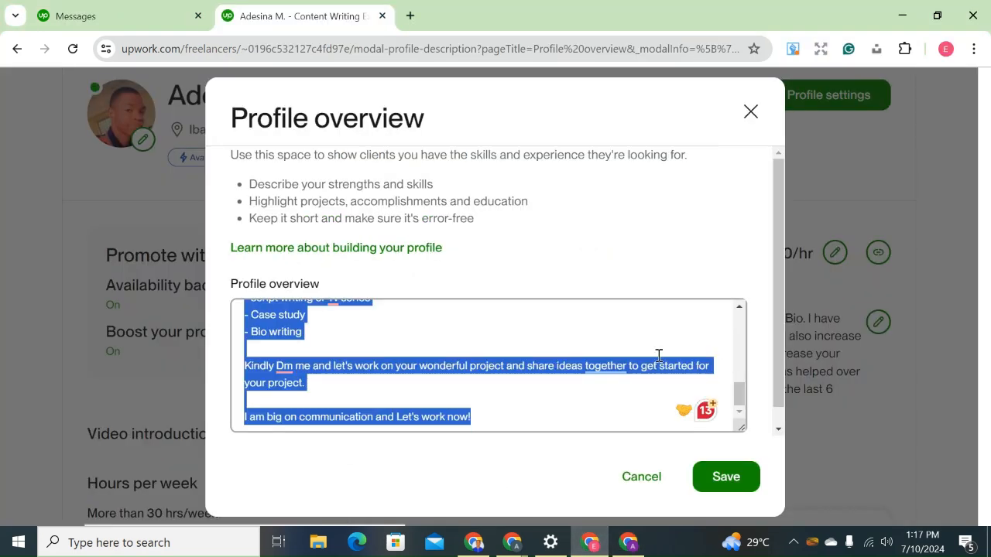
click(739, 124)
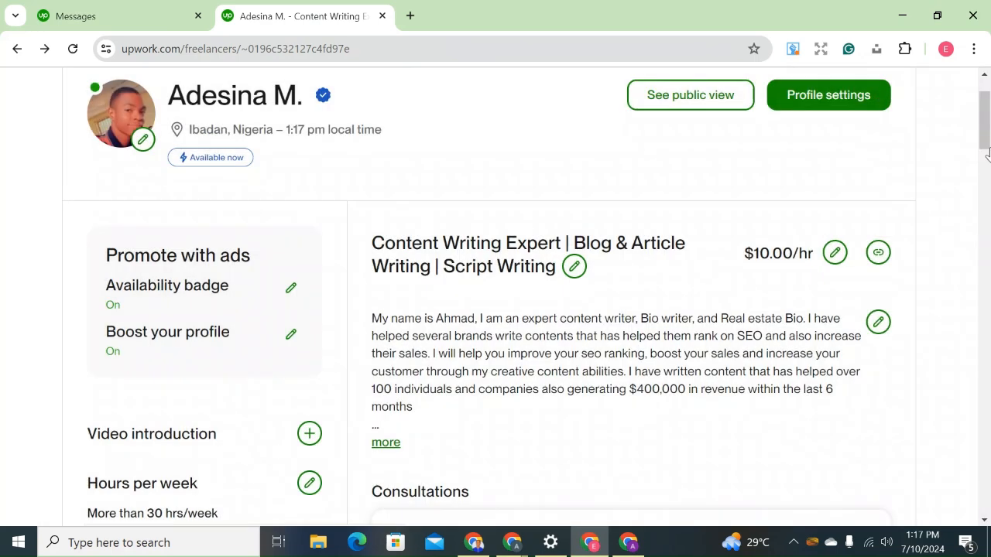
scroll(984, 136, up, 1)
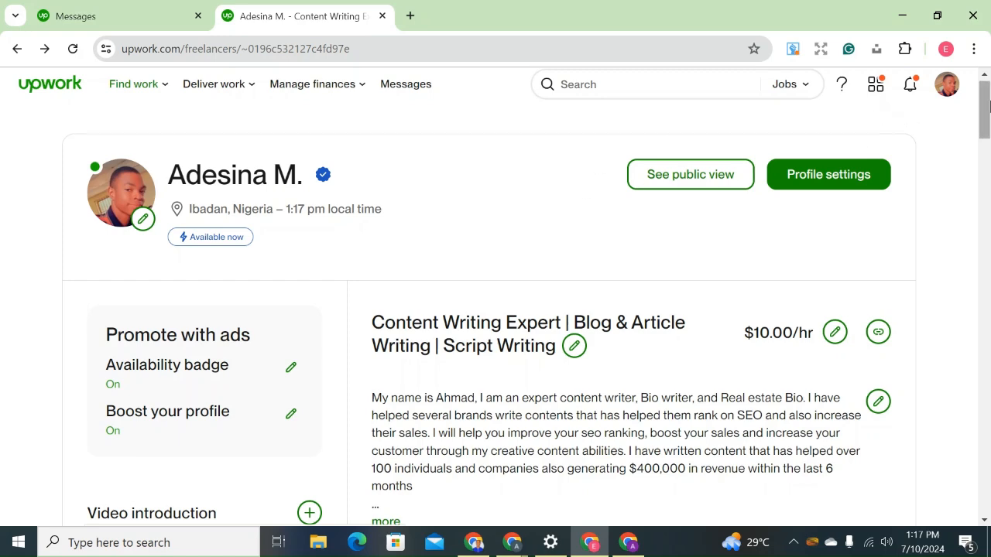
drag(988, 104, 988, 180)
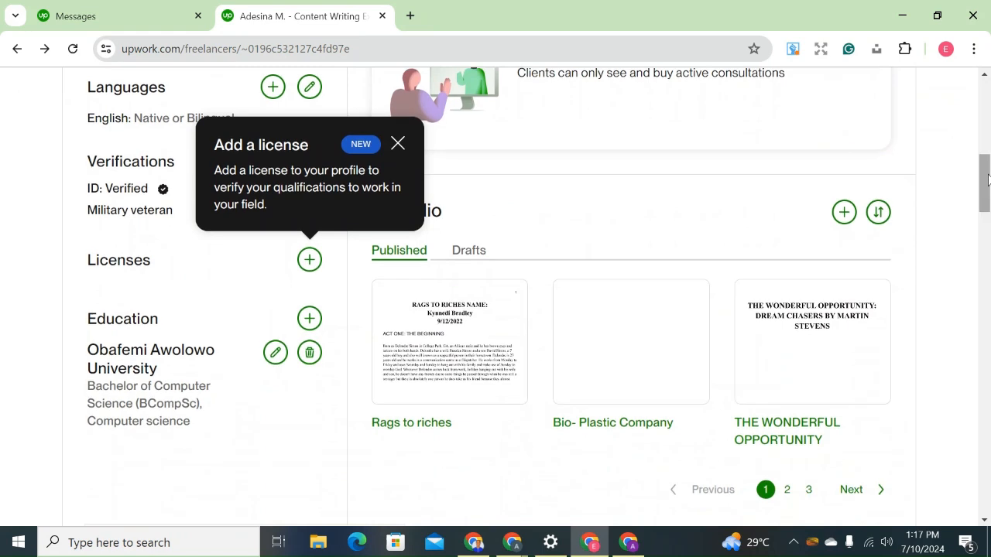
click(397, 148)
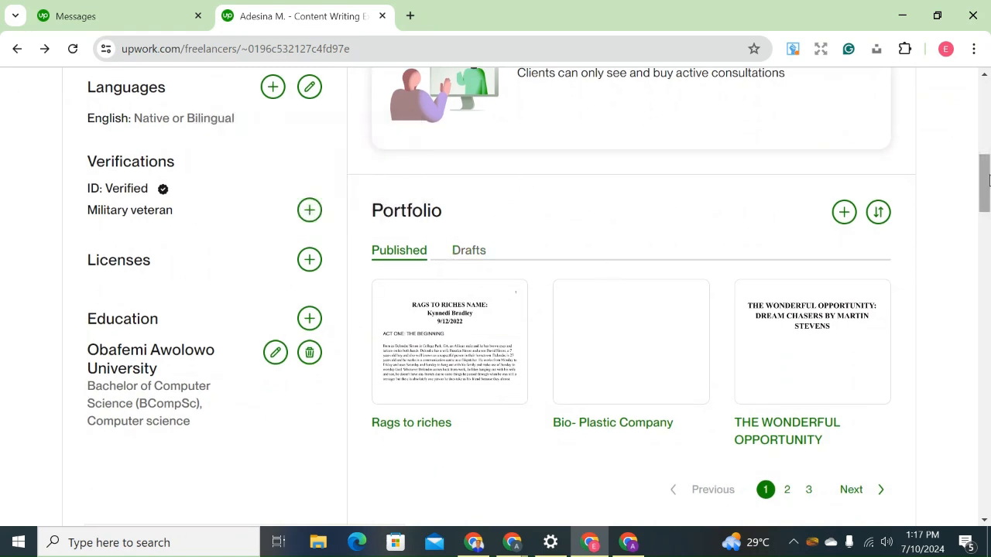
drag(985, 184, 985, 189)
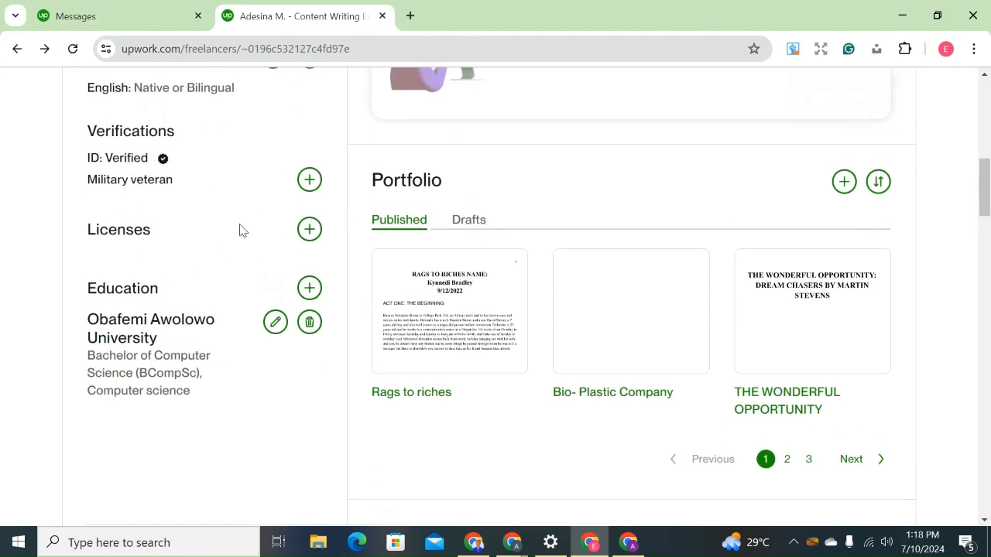
drag(988, 212, 980, 268)
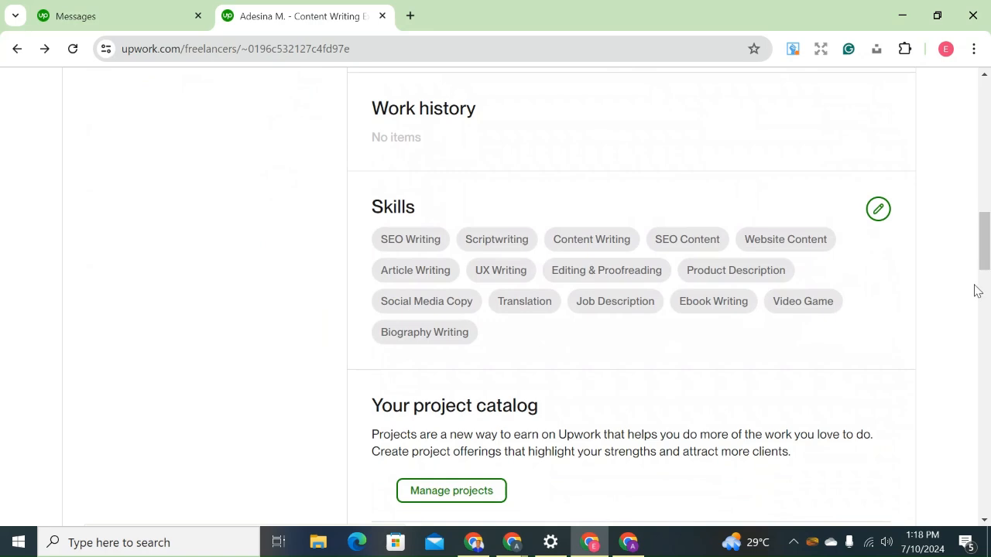
drag(985, 252, 988, 117)
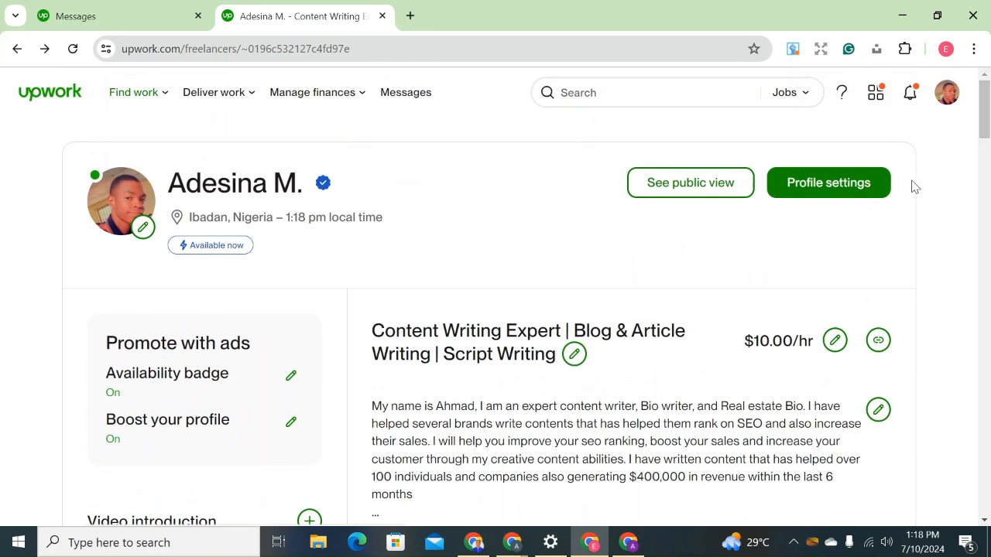